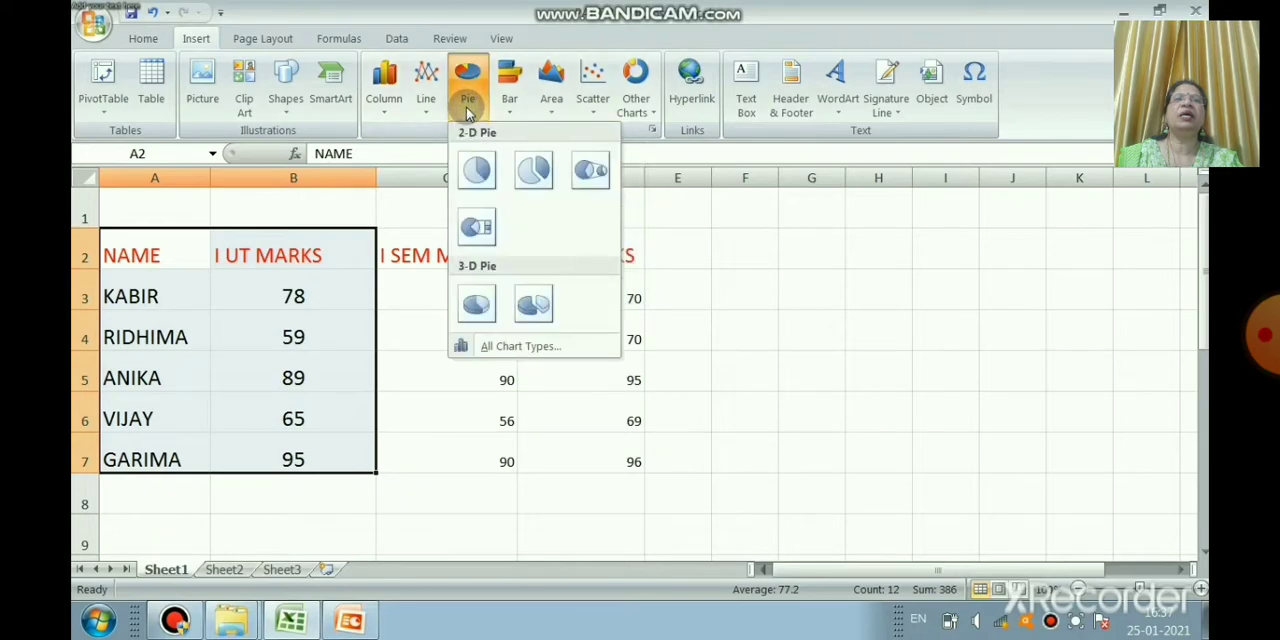
Step: Insert a 2-D pie chart of the I UT marks and change it to a clustered cylinder column chart
{"action": "left_click", "coordinate": [482, 171]}
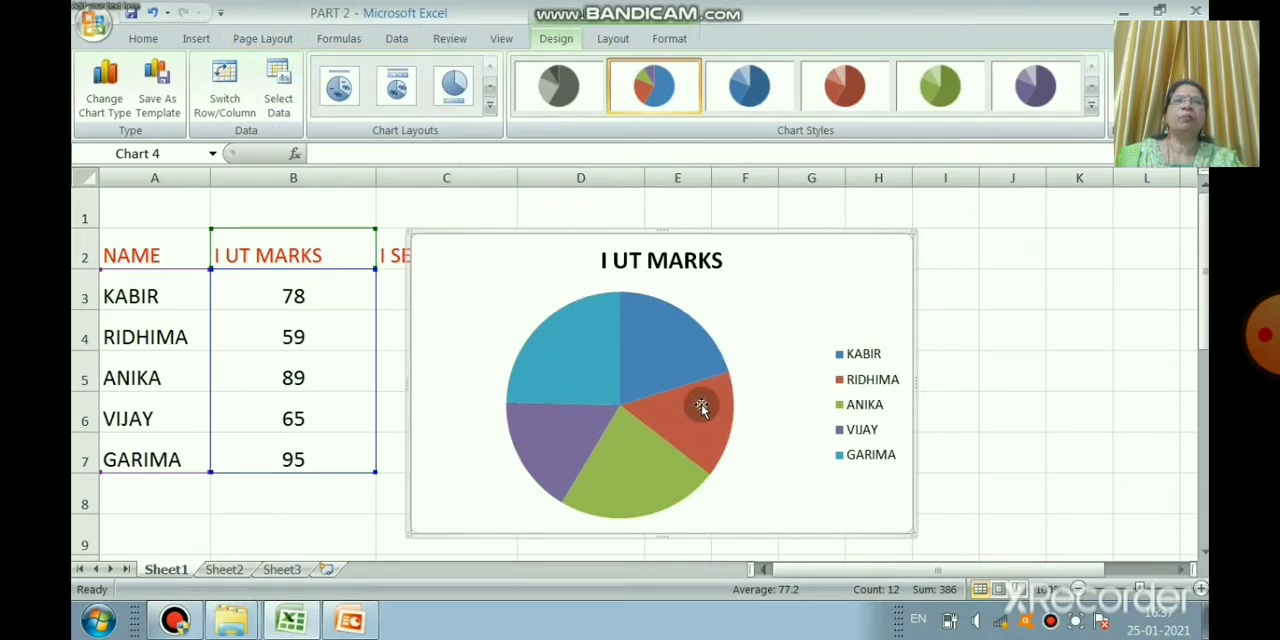
{"action": "left_click", "coordinate": [97, 108]}
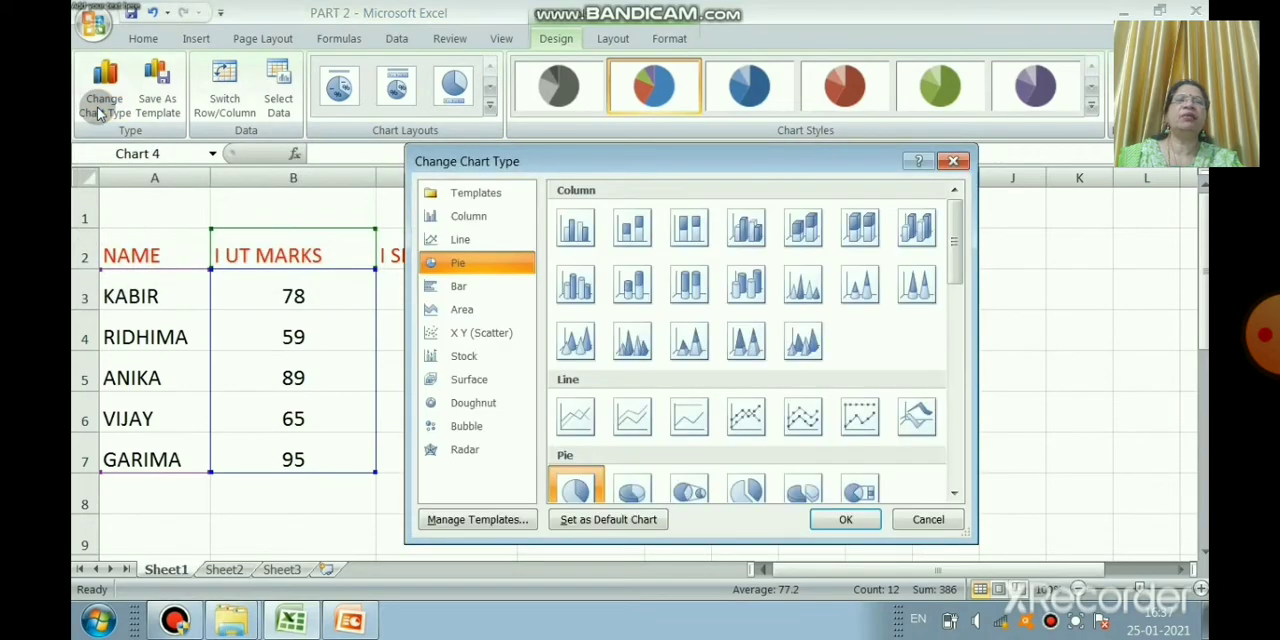
{"action": "left_click", "coordinate": [464, 287]}
{"action": "left_click", "coordinate": [588, 196]}
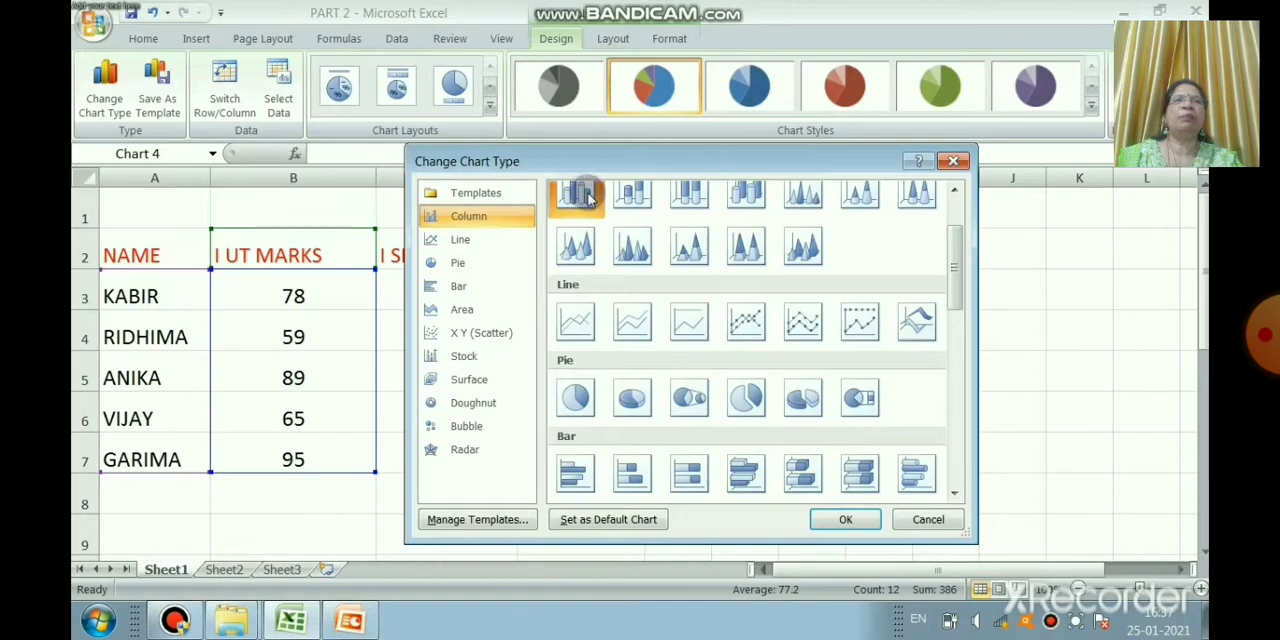
{"action": "left_click", "coordinate": [838, 522]}
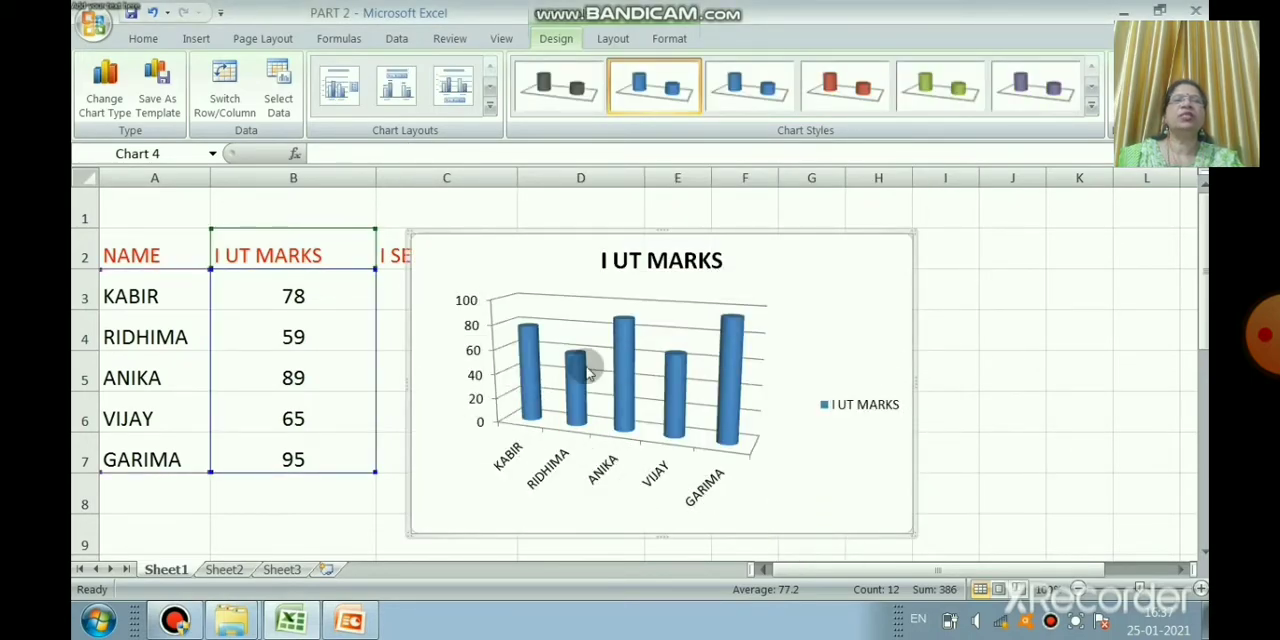
Step: Change the cylinder chart to a Line with Markers chart
{"action": "left_click", "coordinate": [110, 105]}
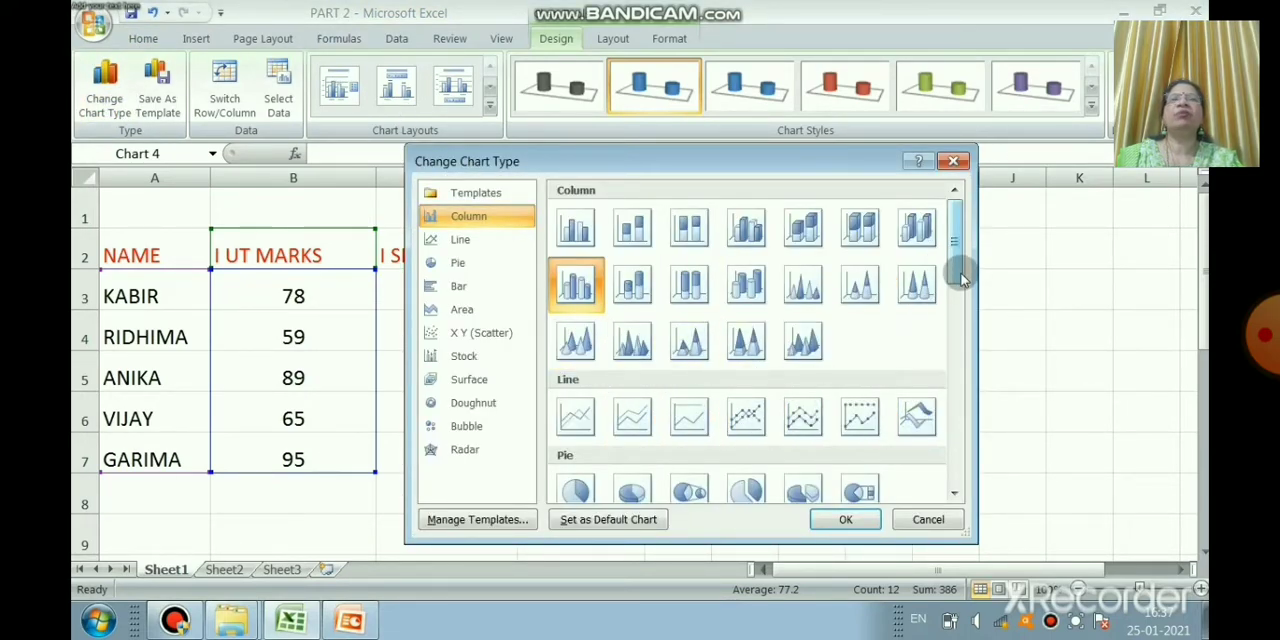
{"action": "left_click_drag", "start_coordinate": [958, 272], "coordinate": [939, 300]}
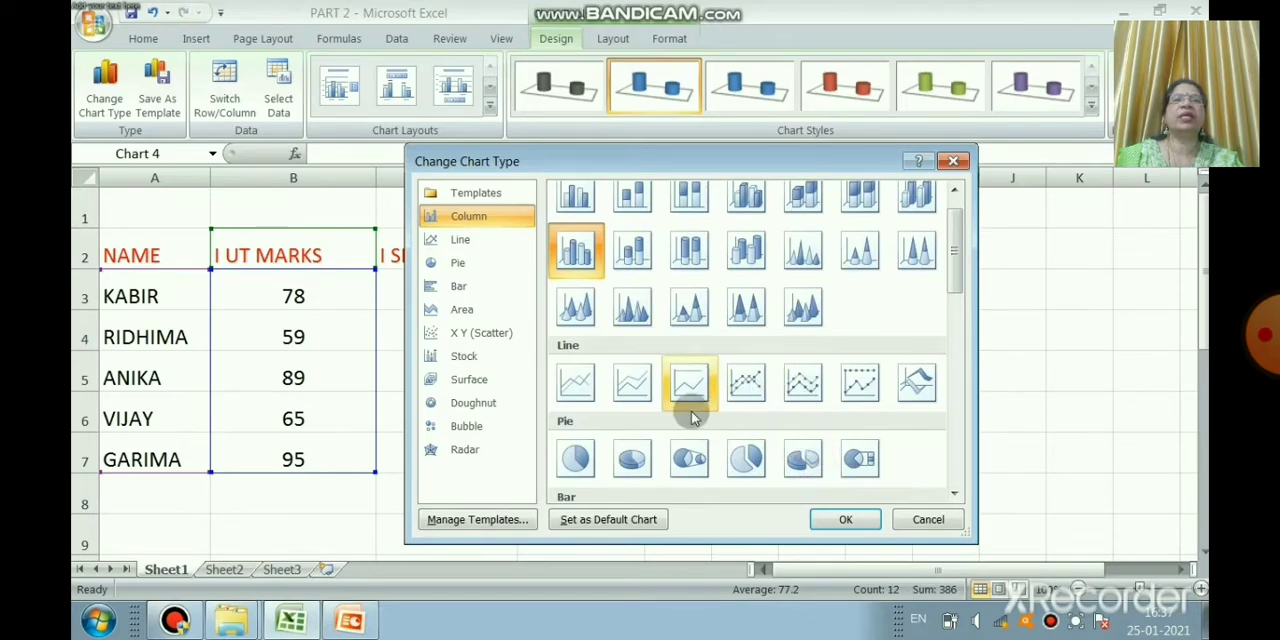
{"action": "left_click", "coordinate": [744, 392]}
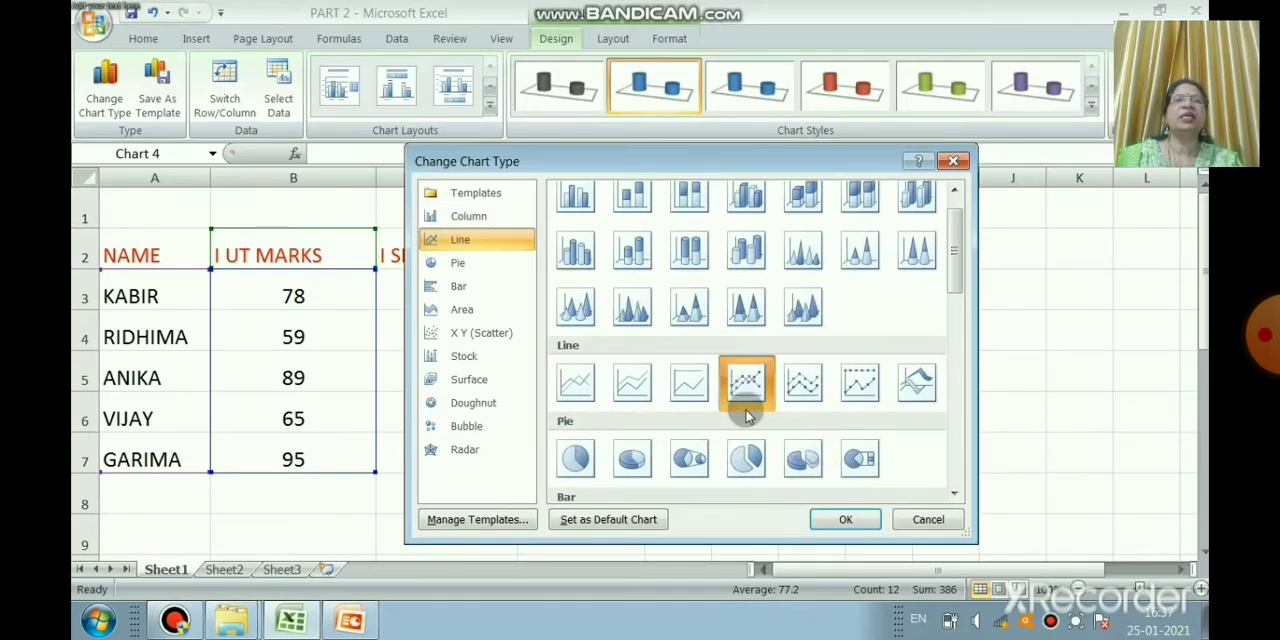
{"action": "left_click", "coordinate": [864, 514]}
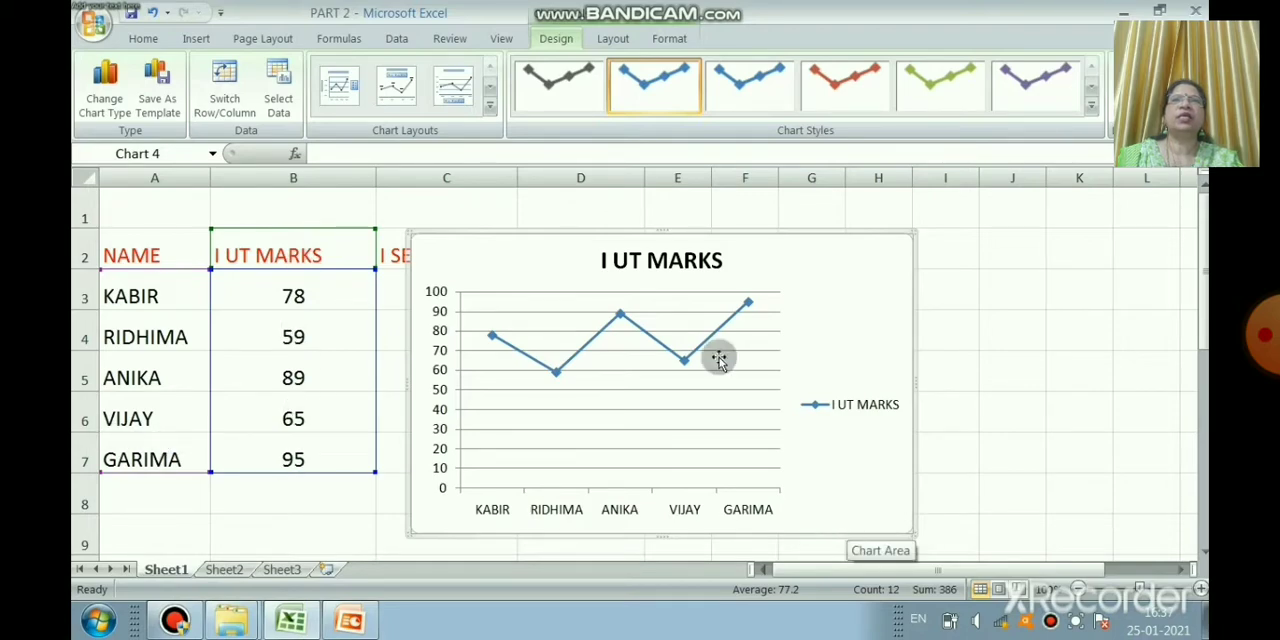
Step: Change the I UT marks line chart to a 100% stacked cone column chart
{"action": "left_click", "coordinate": [102, 86]}
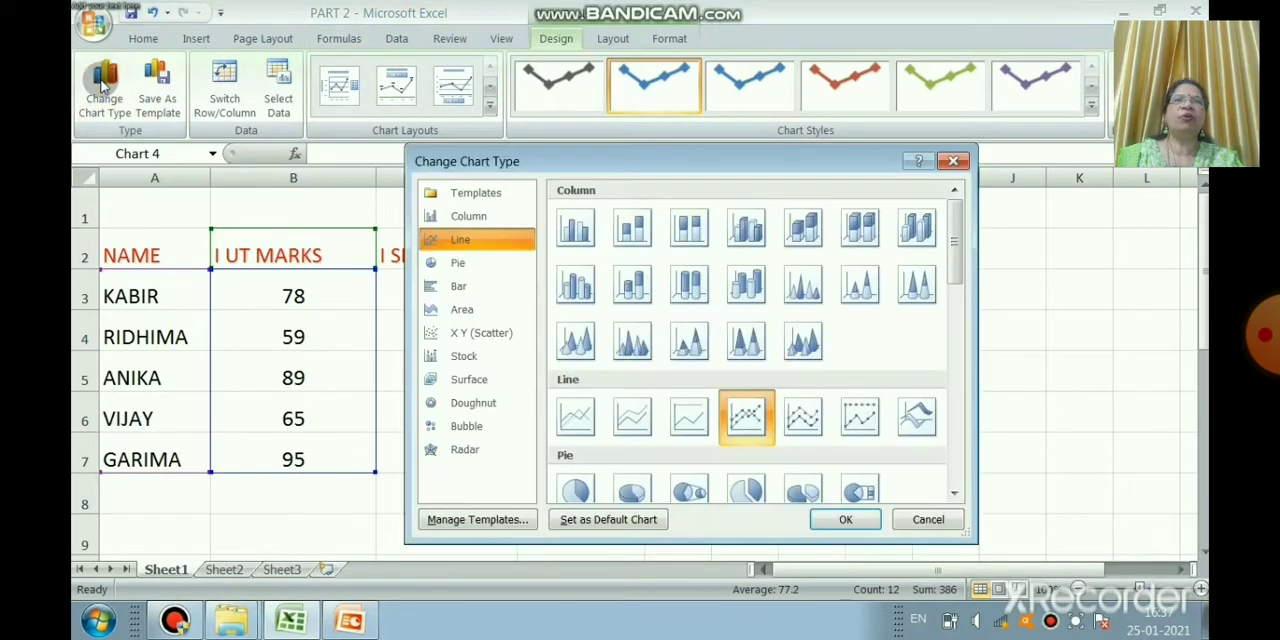
{"action": "left_click", "coordinate": [500, 288]}
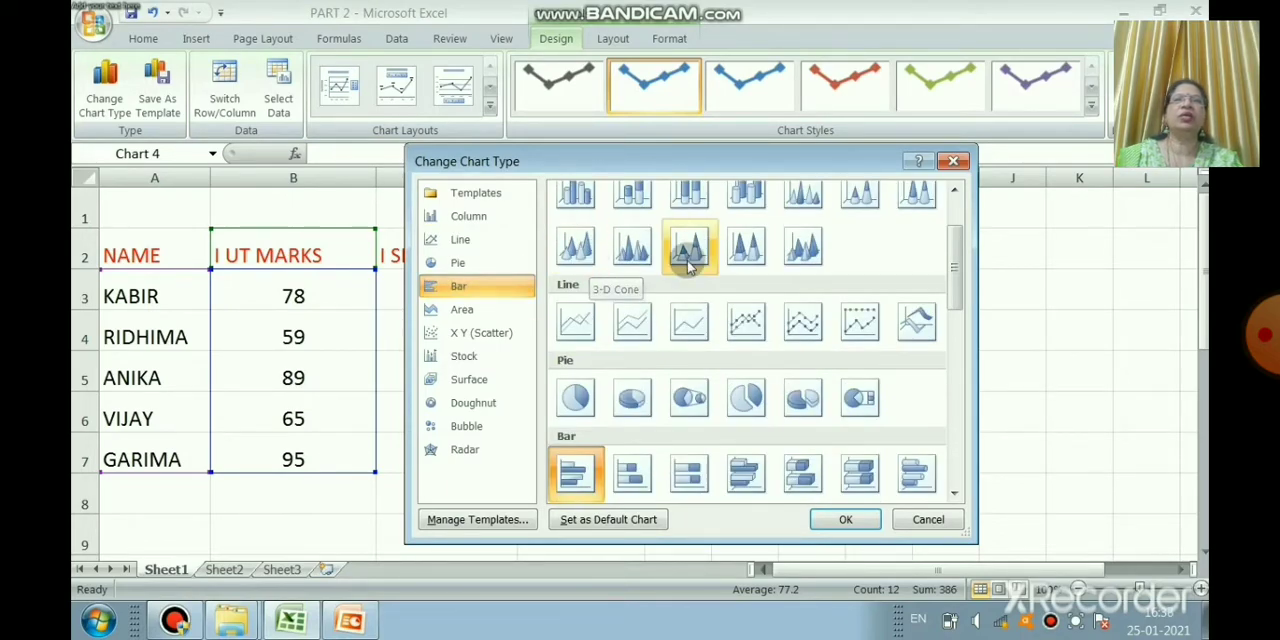
{"action": "left_click", "coordinate": [910, 192]}
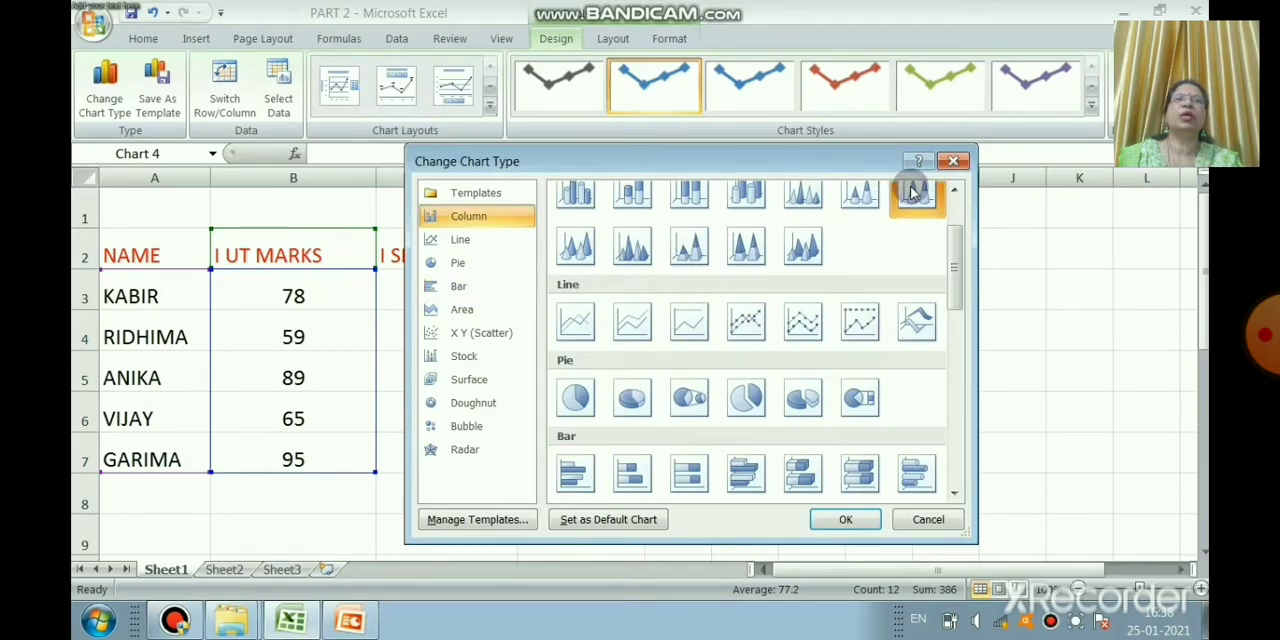
{"action": "left_click", "coordinate": [846, 521]}
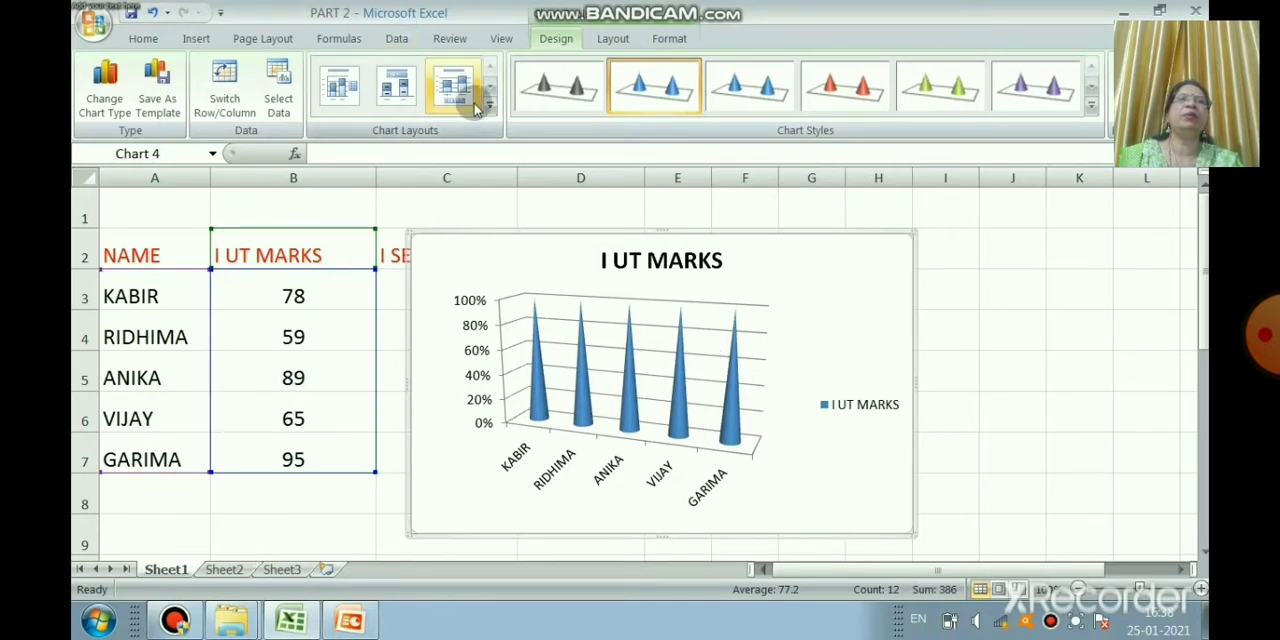
Step: Turn the cone chart into a 2-D clustered column chart
{"action": "left_click", "coordinate": [198, 39]}
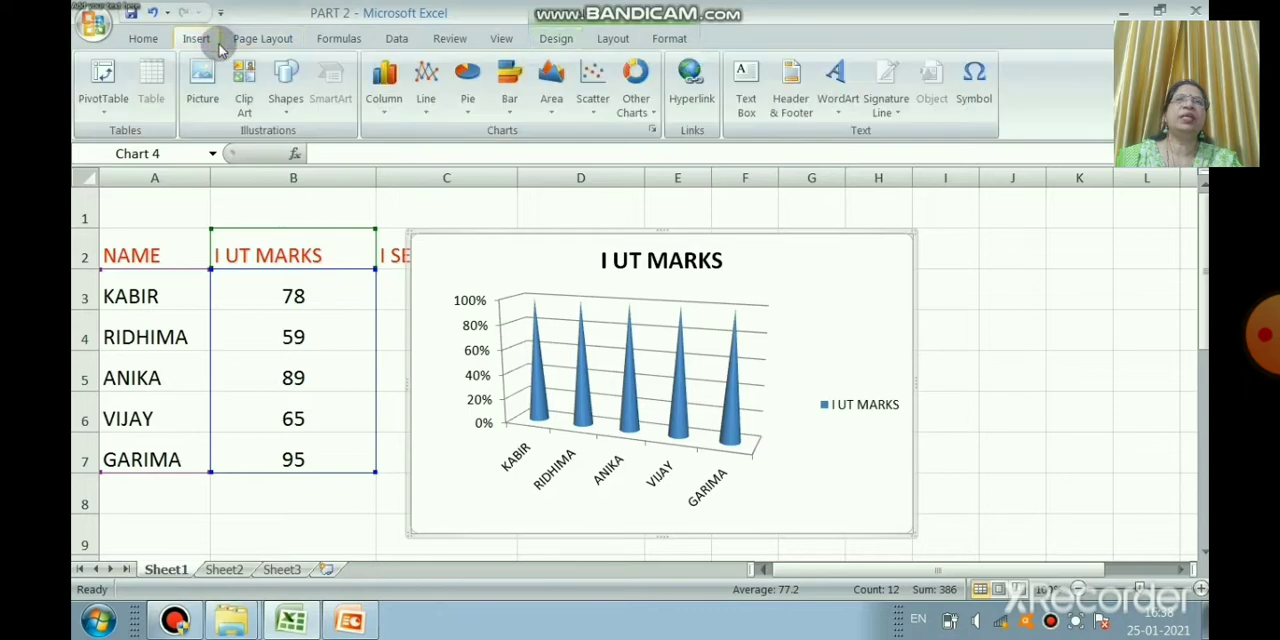
{"action": "left_click", "coordinate": [393, 102]}
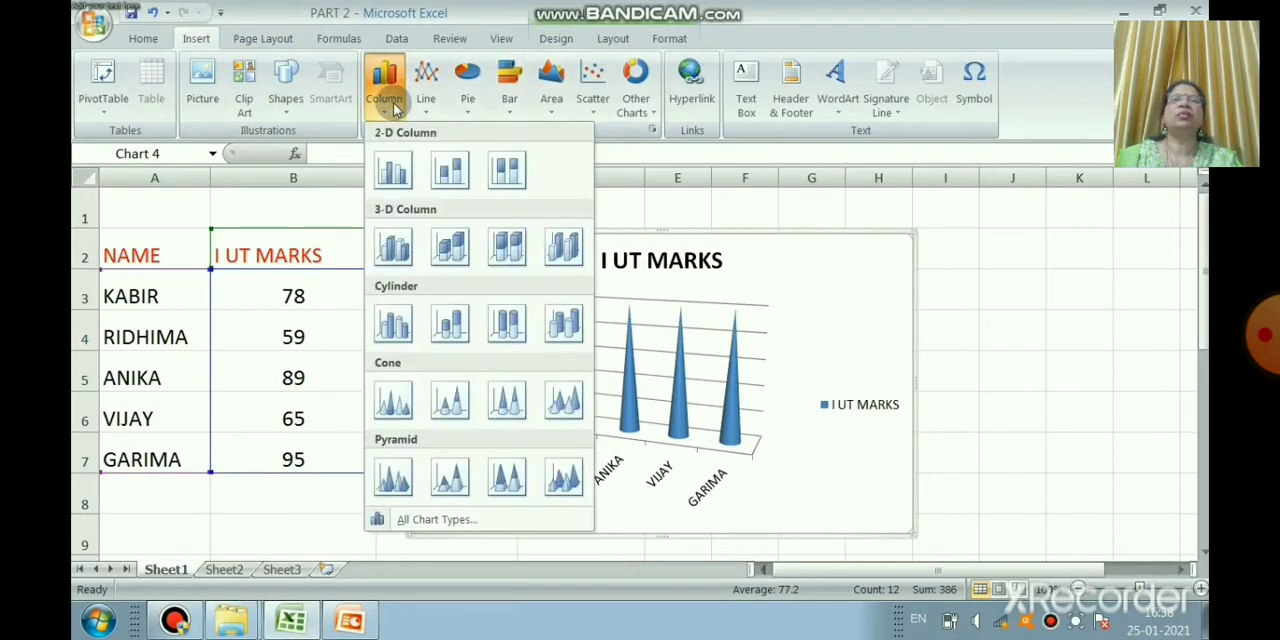
{"action": "left_click", "coordinate": [399, 178]}
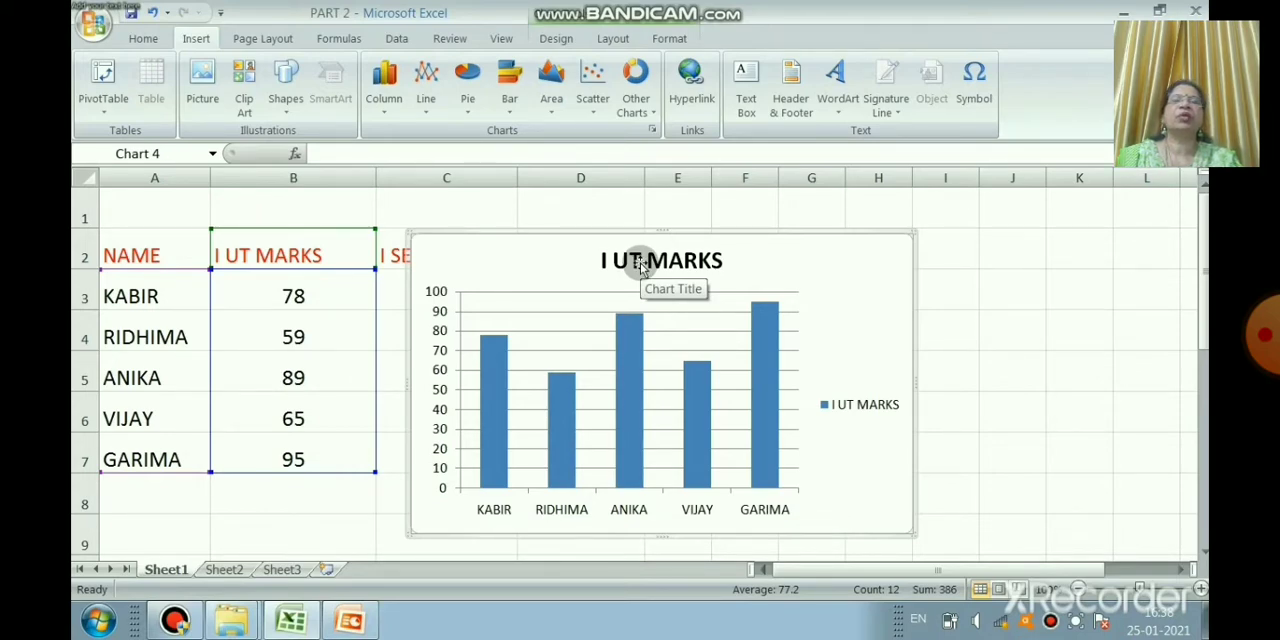
Step: Delete the I UT marks data series and the emptied chart from Sheet1
{"action": "left_click", "coordinate": [641, 431]}
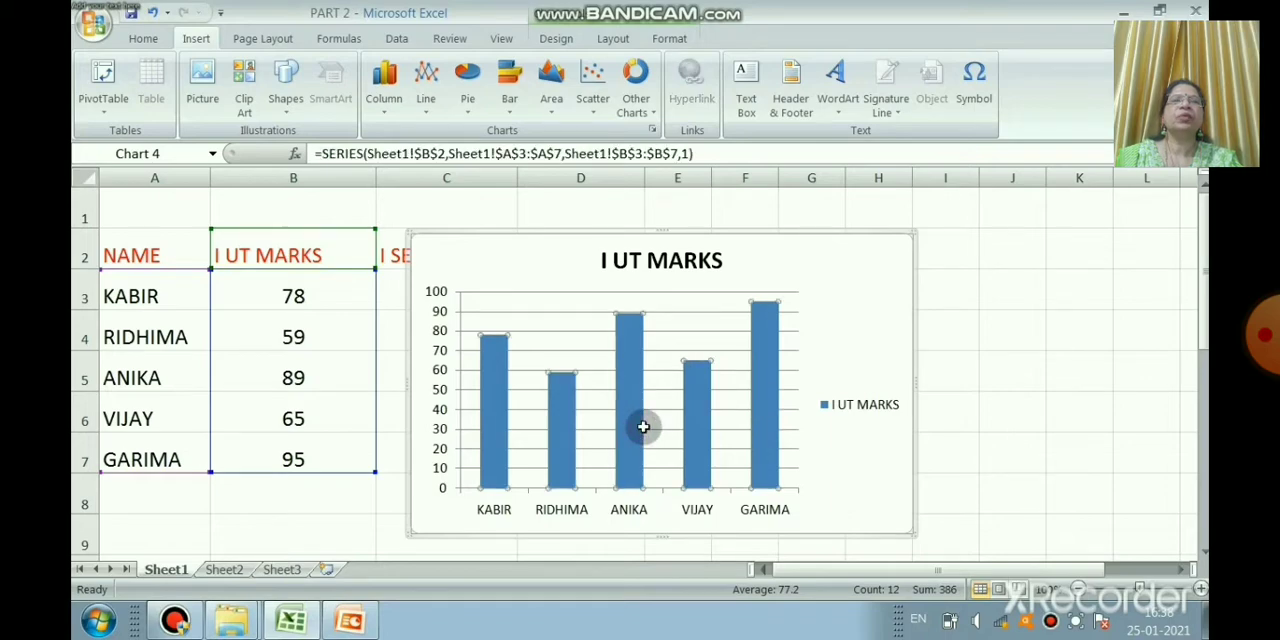
{"action": "key", "text": "Delete"}
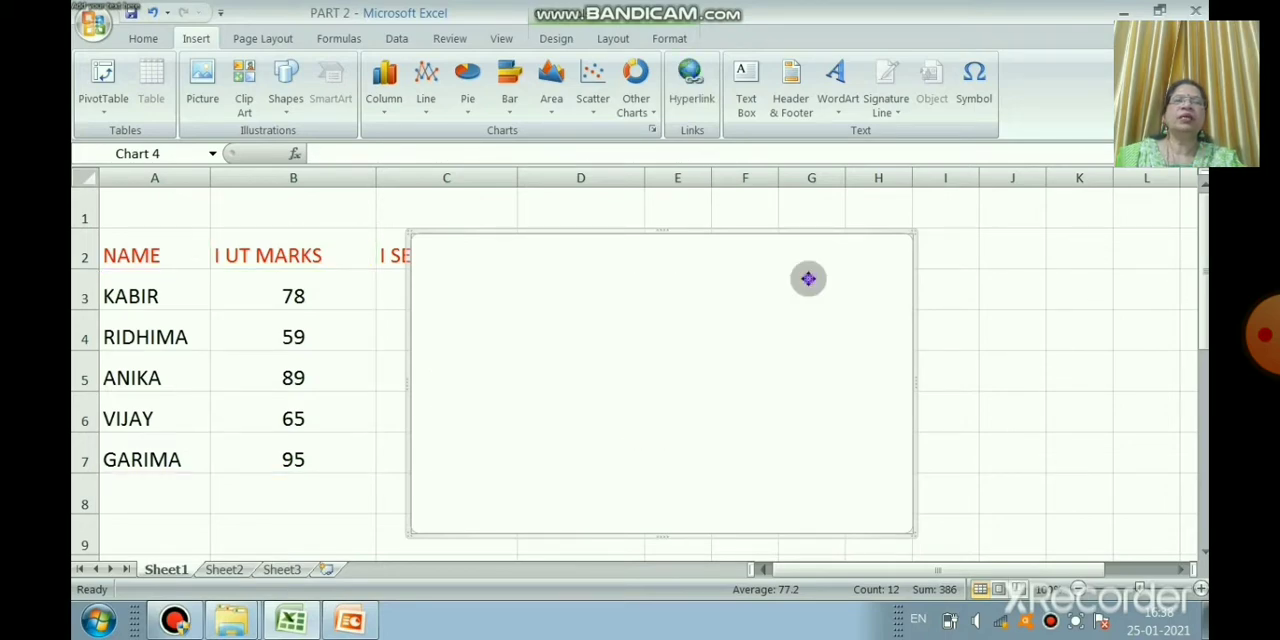
{"action": "key", "text": "Delete"}
{"action": "left_click", "coordinate": [810, 285]}
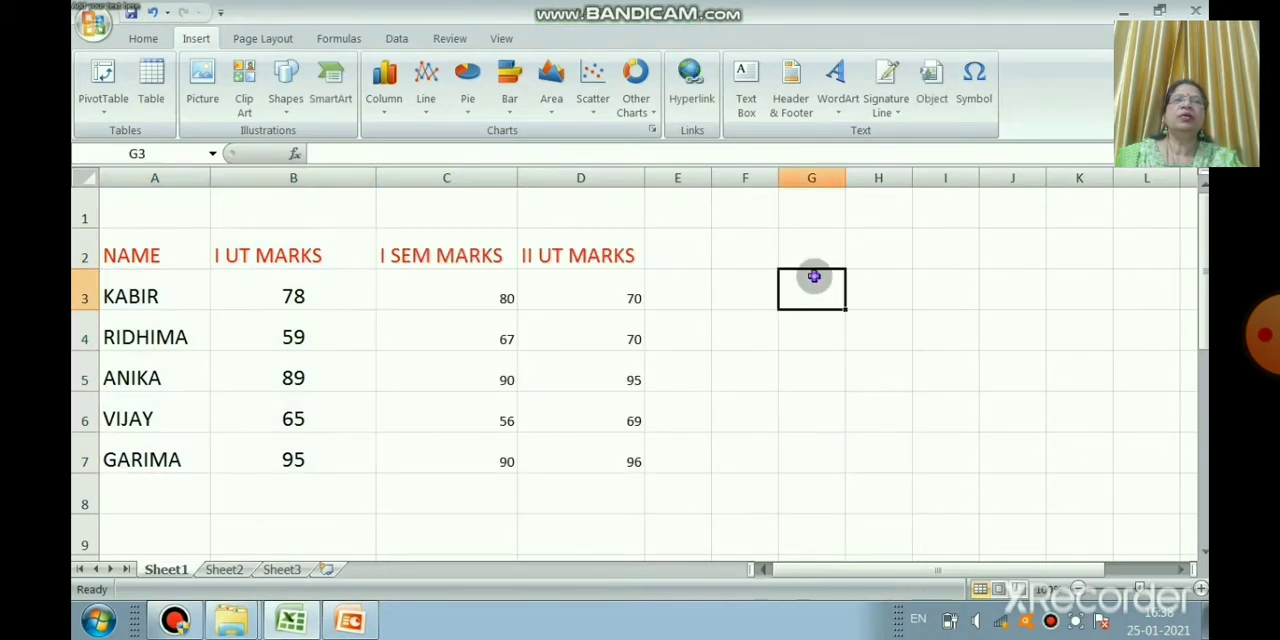
Step: Insert a 2-D clustered column chart from A2:C7 and move it beside the marks table, starting around column F
{"action": "left_click_drag", "start_coordinate": [145, 255], "coordinate": [405, 458]}
{"action": "left_click", "coordinate": [384, 88]}
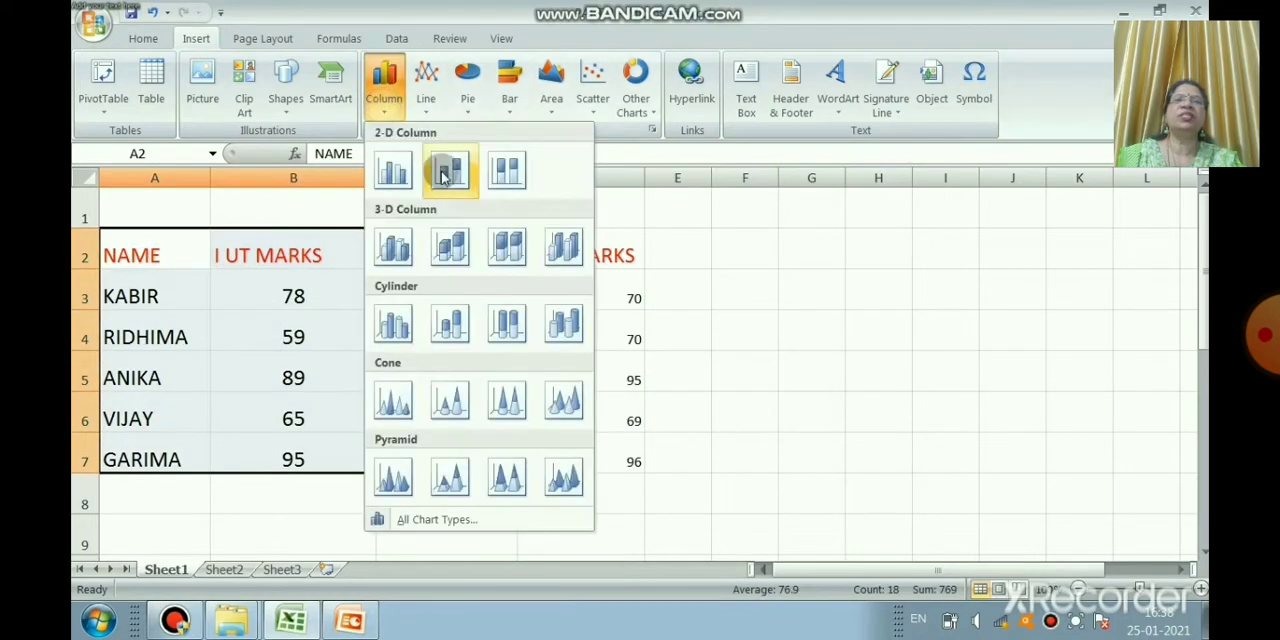
{"action": "left_click", "coordinate": [408, 178]}
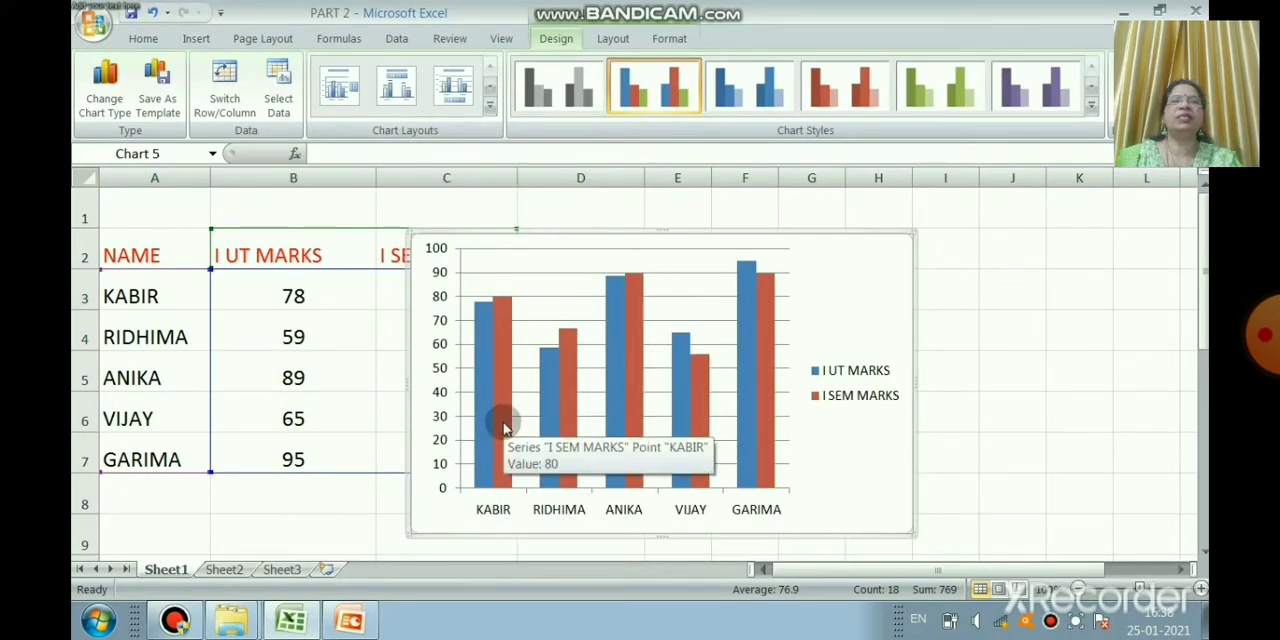
{"action": "left_click_drag", "start_coordinate": [560, 240], "coordinate": [874, 216]}
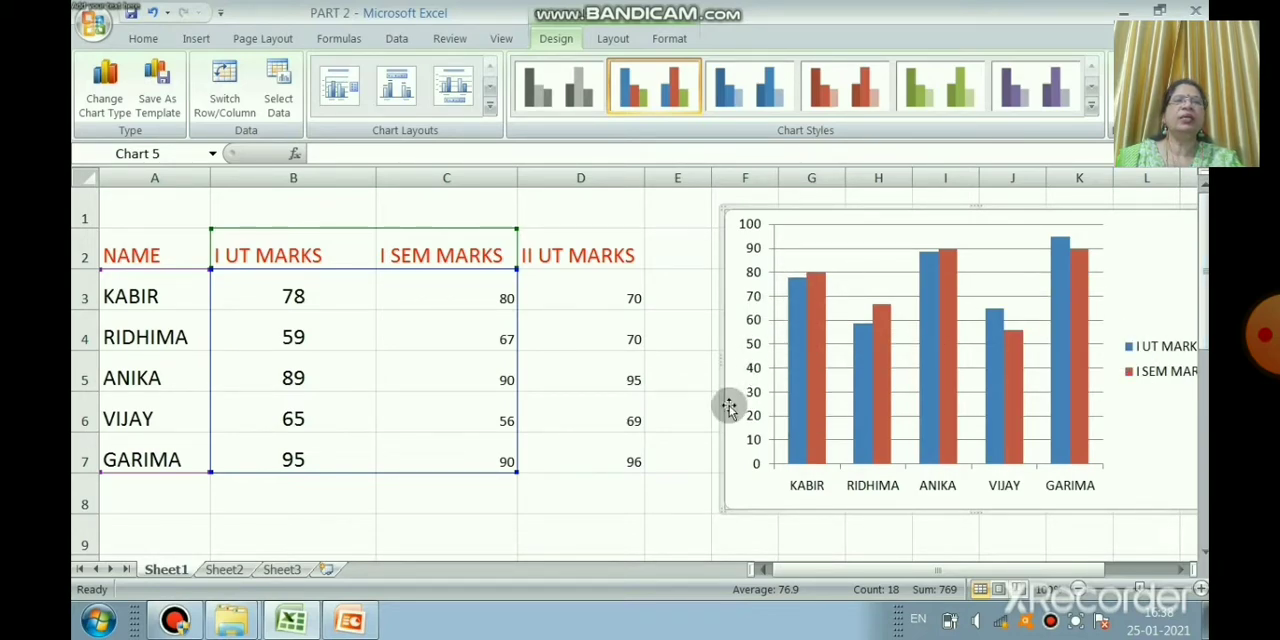
Step: Delete the chart's gridlines and the whole column chart beside the marks table
{"action": "left_click", "coordinate": [1012, 249]}
{"action": "key", "text": "Delete"}
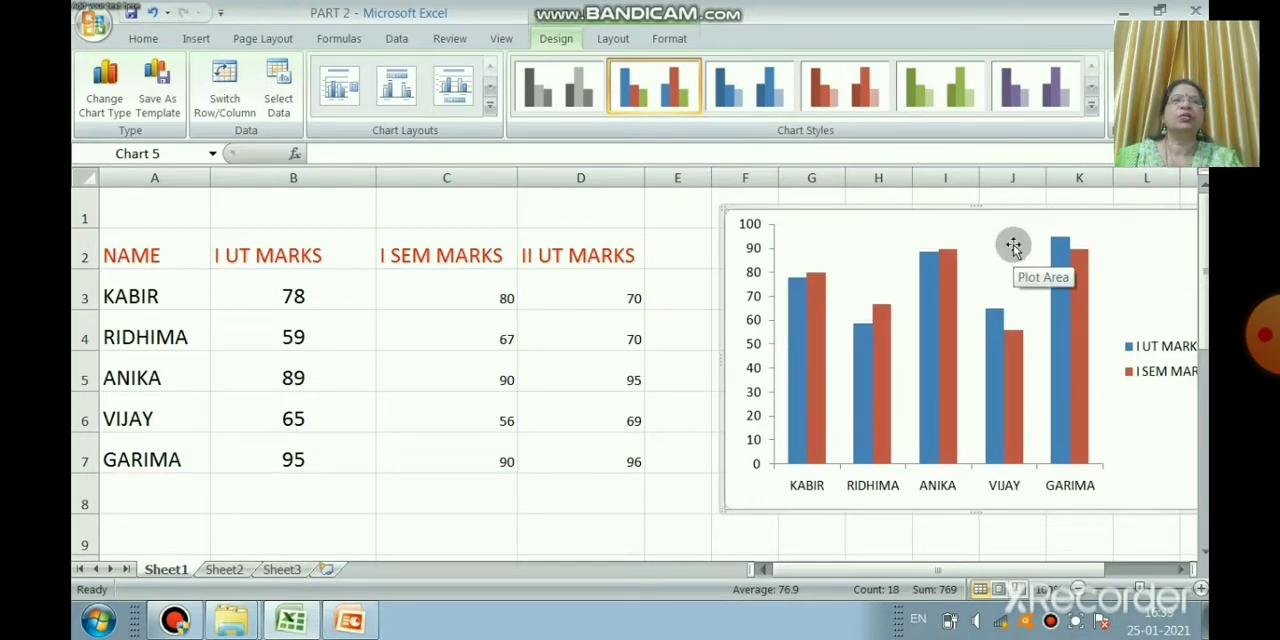
{"action": "key", "text": "Delete"}
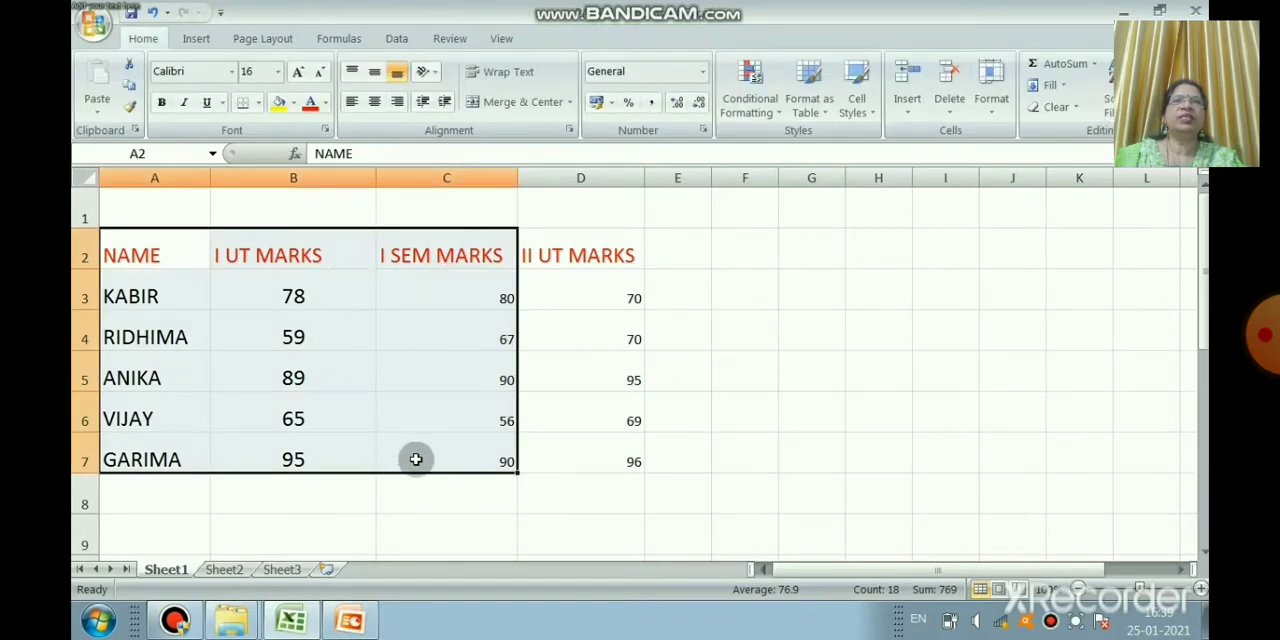
Step: Insert a 2-D clustered bar chart comparing I UT and I SEM marks from the selected range A2:C7
{"action": "left_click", "coordinate": [188, 38]}
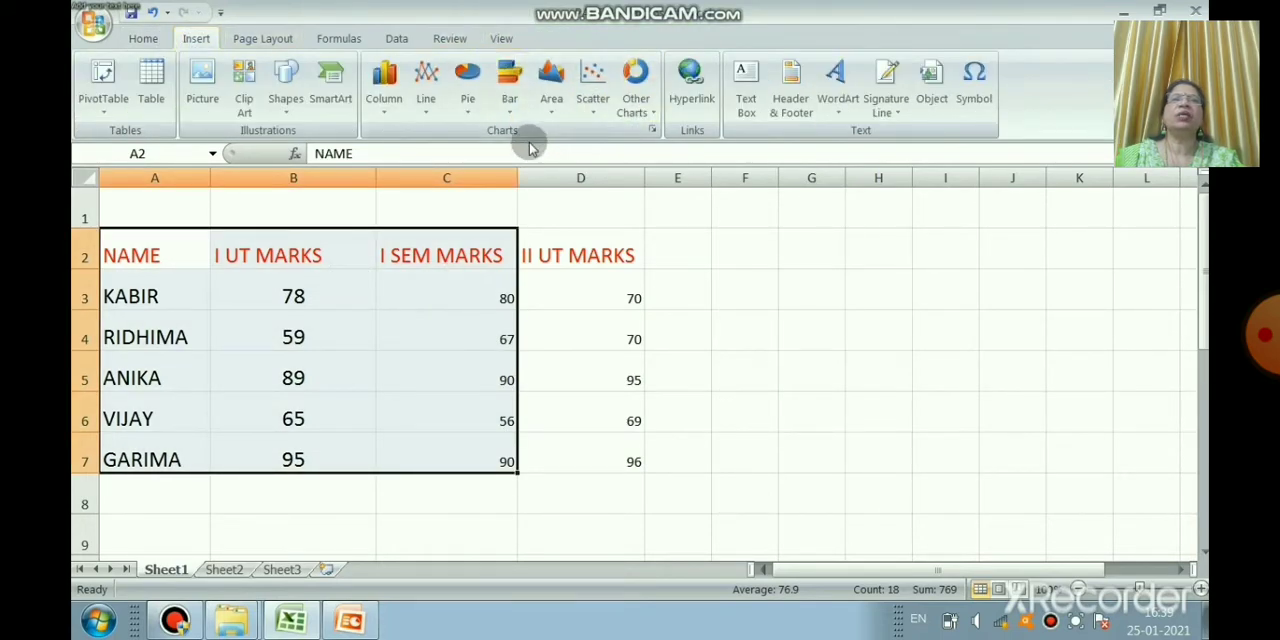
{"action": "left_click", "coordinate": [509, 85]}
{"action": "left_click", "coordinate": [511, 180]}
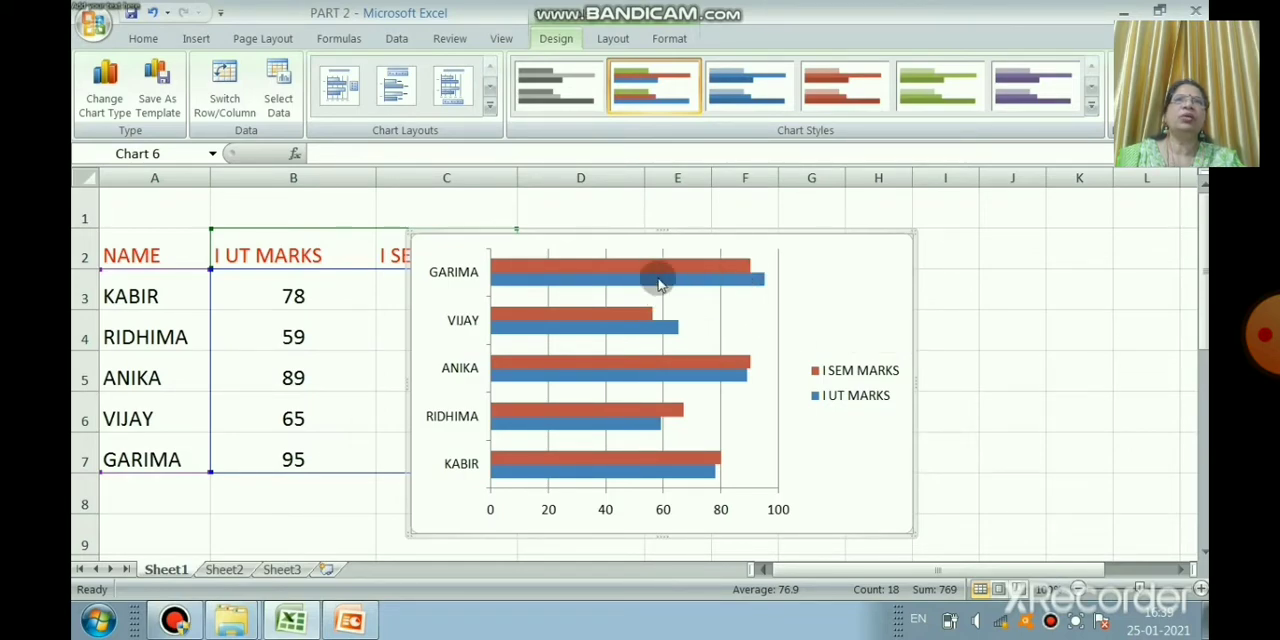
Step: Change the clustered bar chart to a Line with Markers chart
{"action": "mouse_move", "coordinate": [710, 272]}
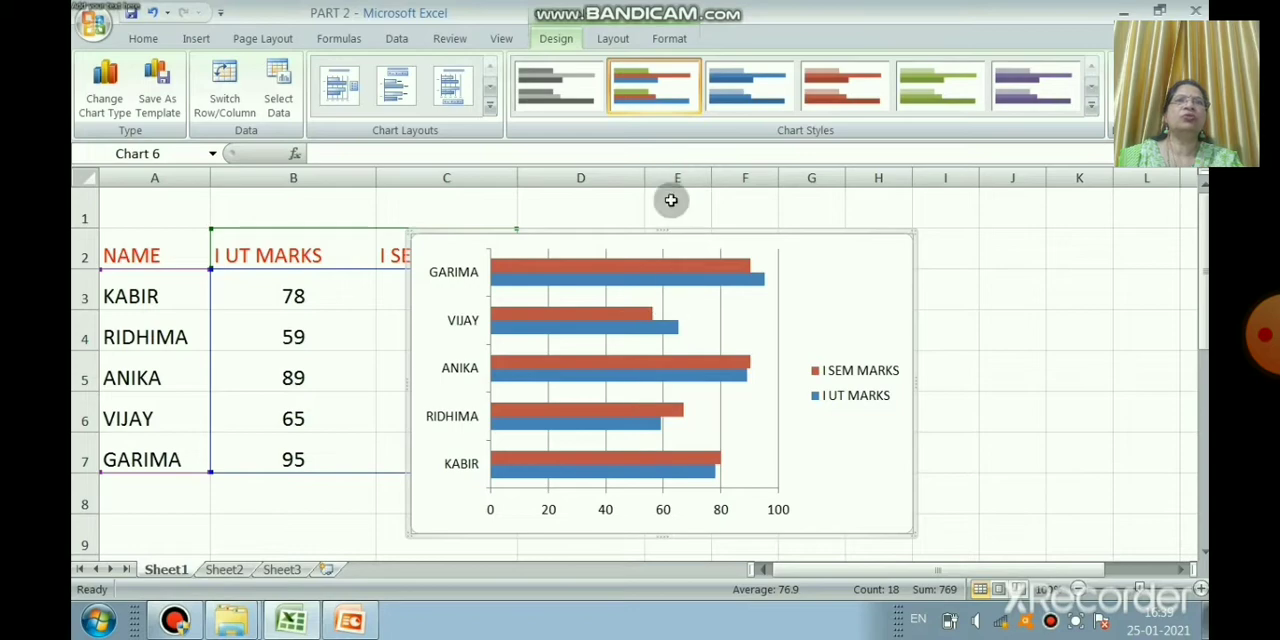
{"action": "left_click", "coordinate": [120, 110]}
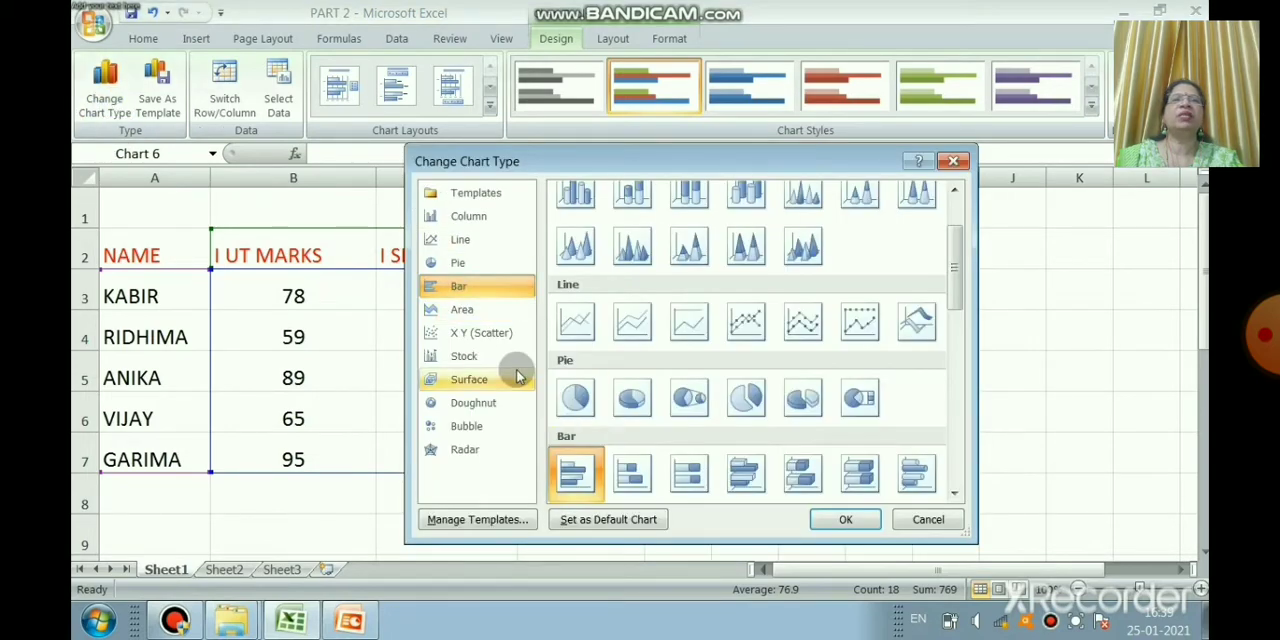
{"action": "left_click", "coordinate": [466, 241]}
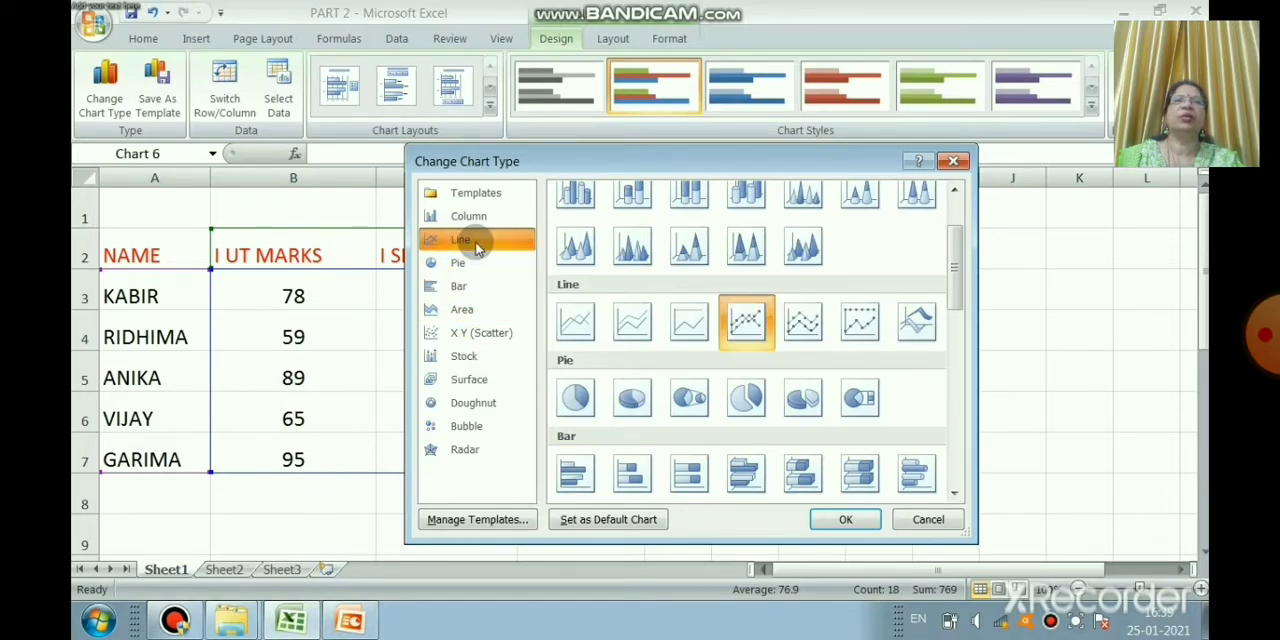
{"action": "left_click", "coordinate": [752, 334]}
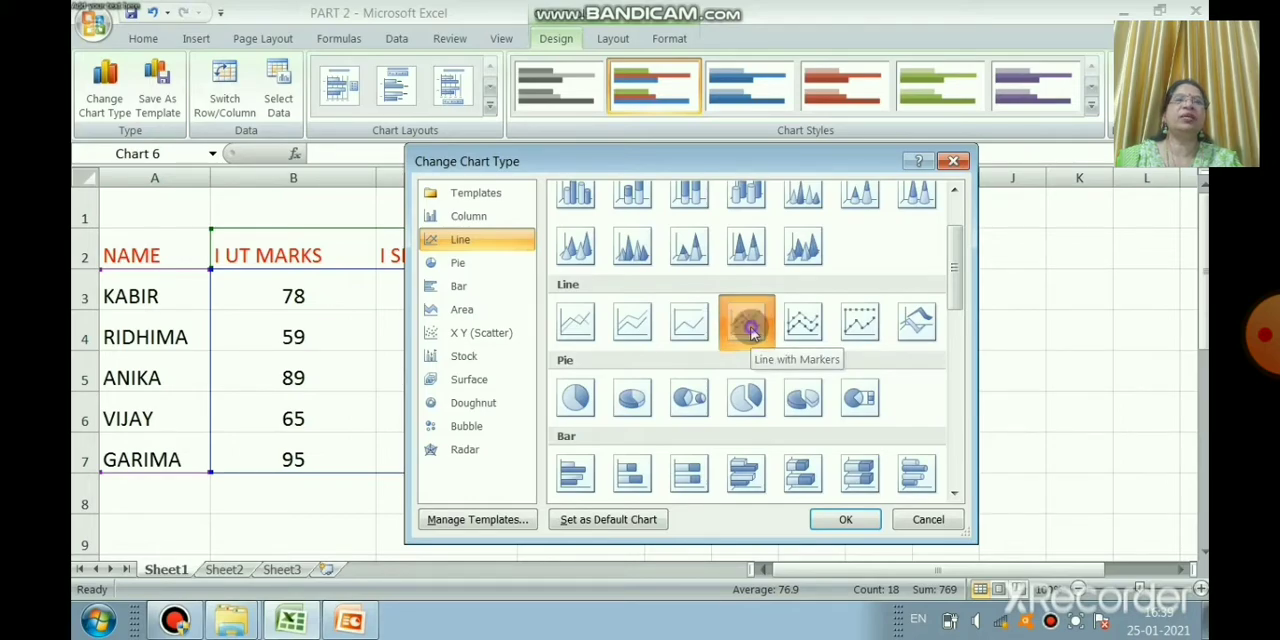
{"action": "left_click", "coordinate": [845, 520]}
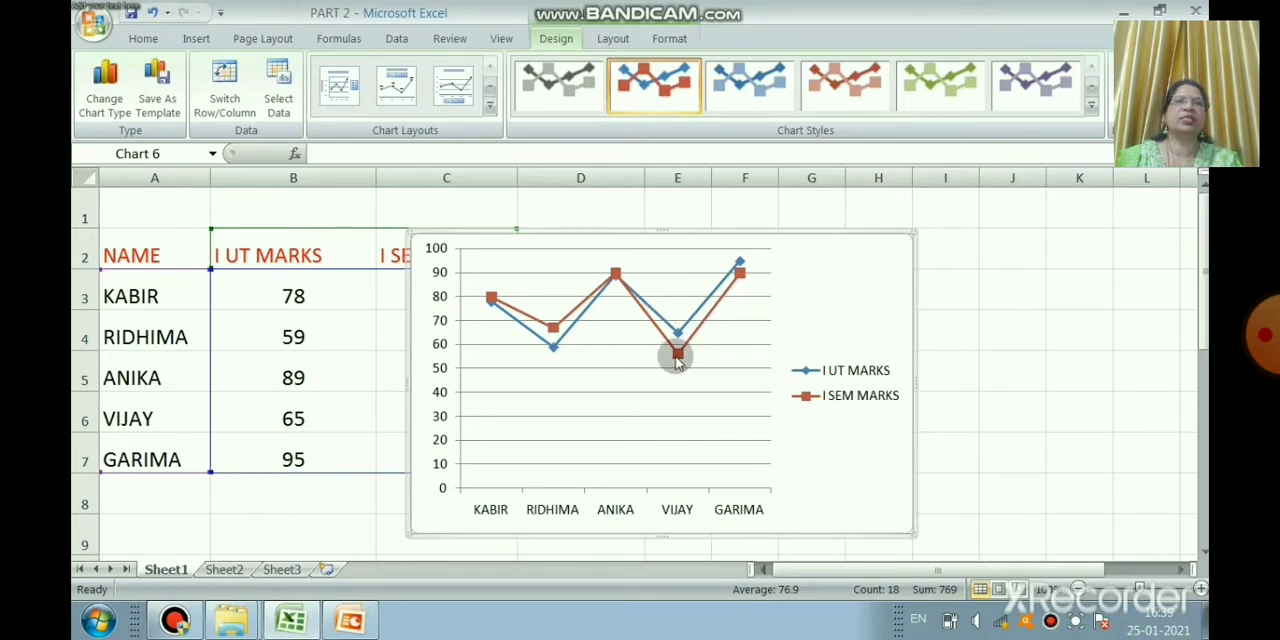
Step: Change the two-series marks chart to a 100% stacked line with markers
{"action": "mouse_move", "coordinate": [677, 362]}
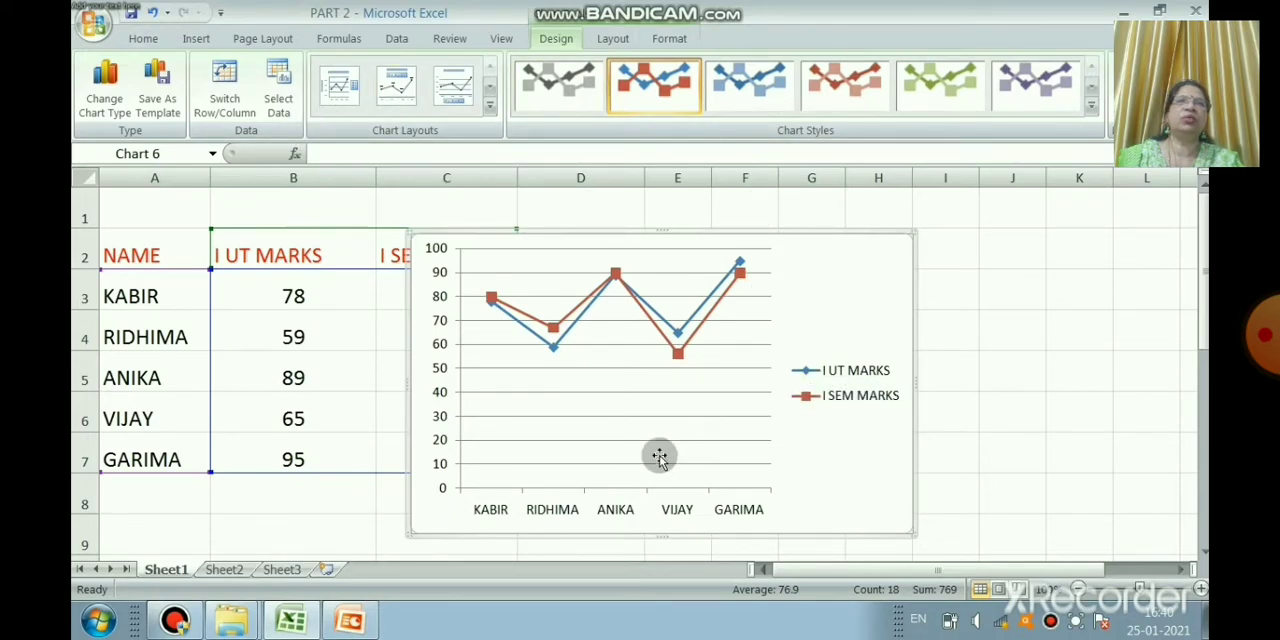
{"action": "left_click", "coordinate": [104, 88]}
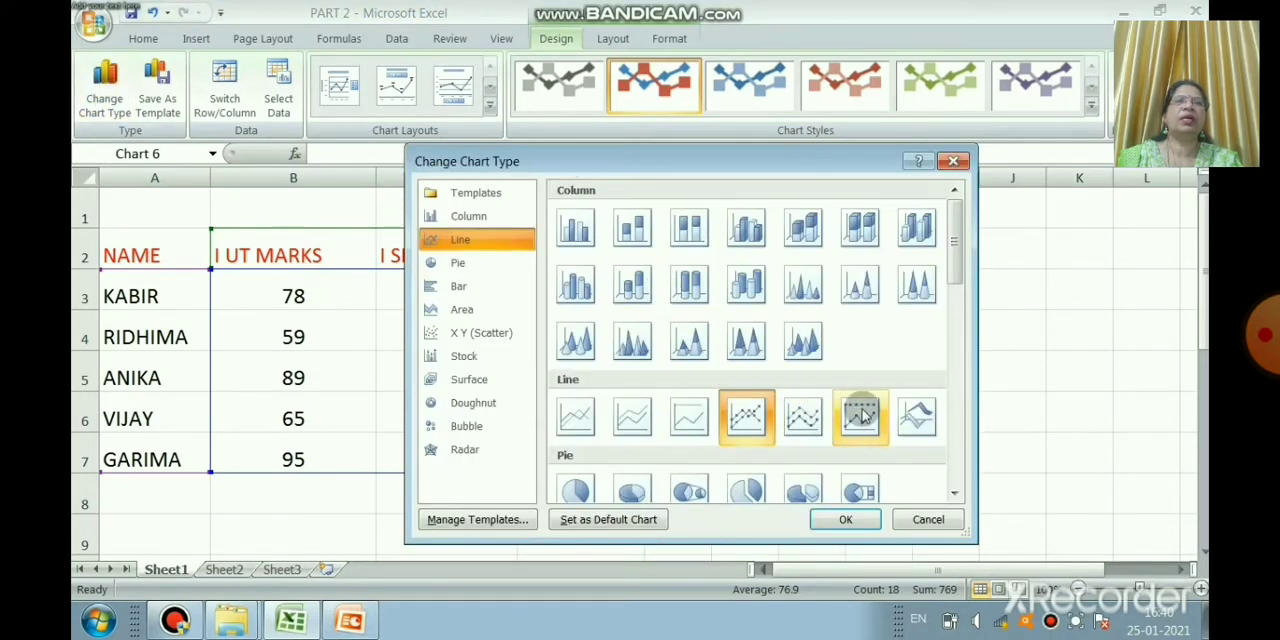
{"action": "left_click", "coordinate": [862, 416]}
{"action": "left_click", "coordinate": [835, 517]}
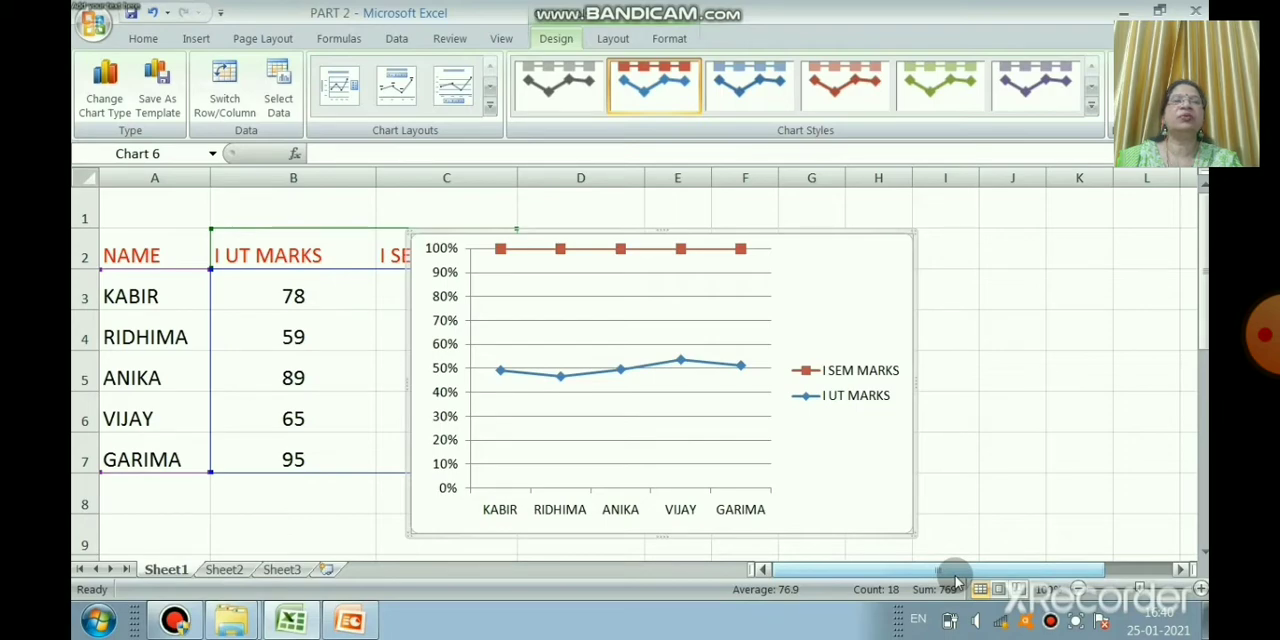
Step: Change the 100% stacked line chart of the marks to a 2-D pie chart
{"action": "left_click", "coordinate": [108, 128]}
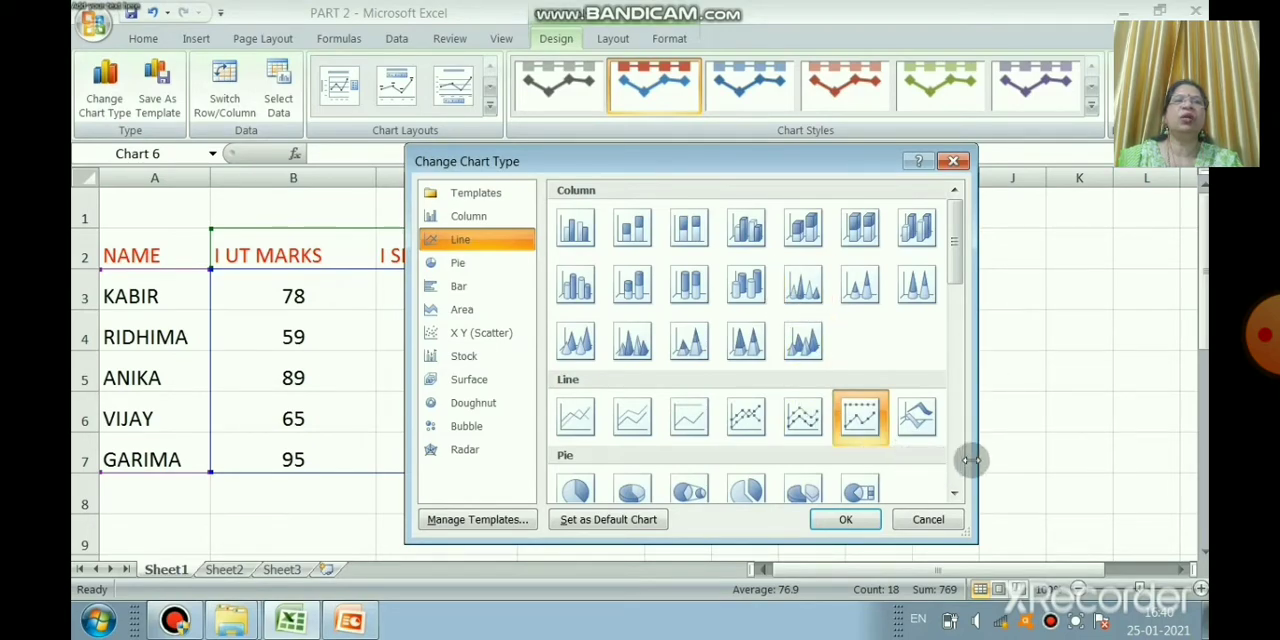
{"action": "left_click", "coordinate": [954, 492]}
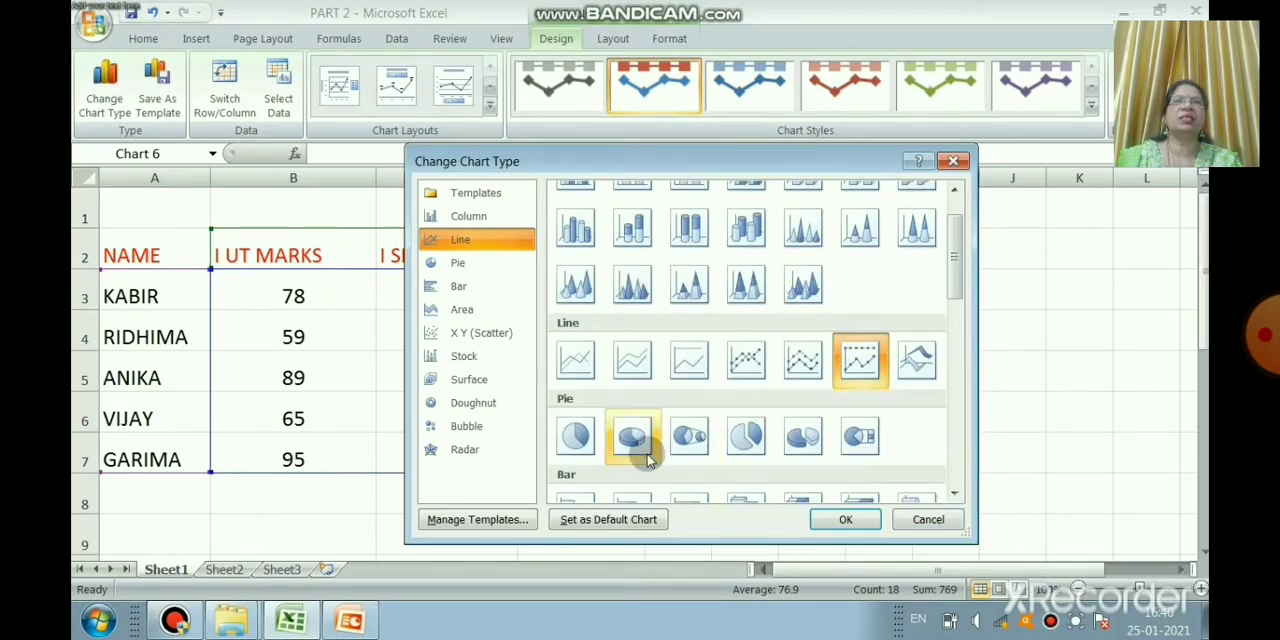
{"action": "left_click", "coordinate": [577, 433]}
{"action": "left_click", "coordinate": [833, 520]}
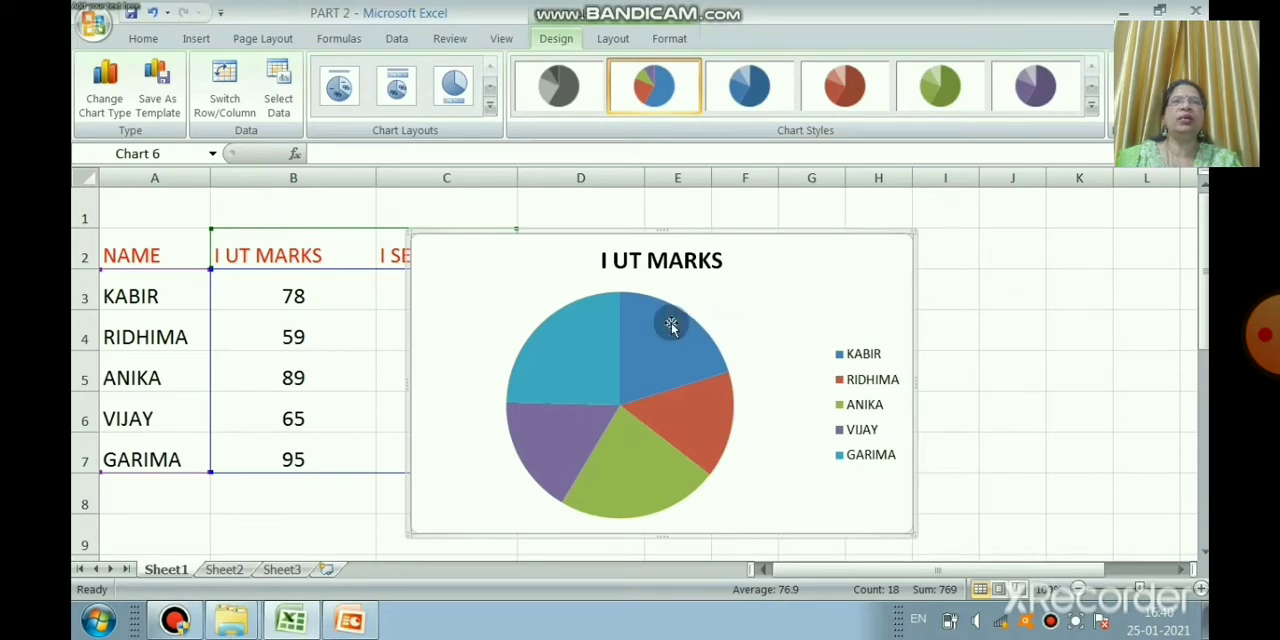
Step: Delete the I UT MARKS pie chart covering the marks table
{"action": "mouse_move", "coordinate": [671, 325]}
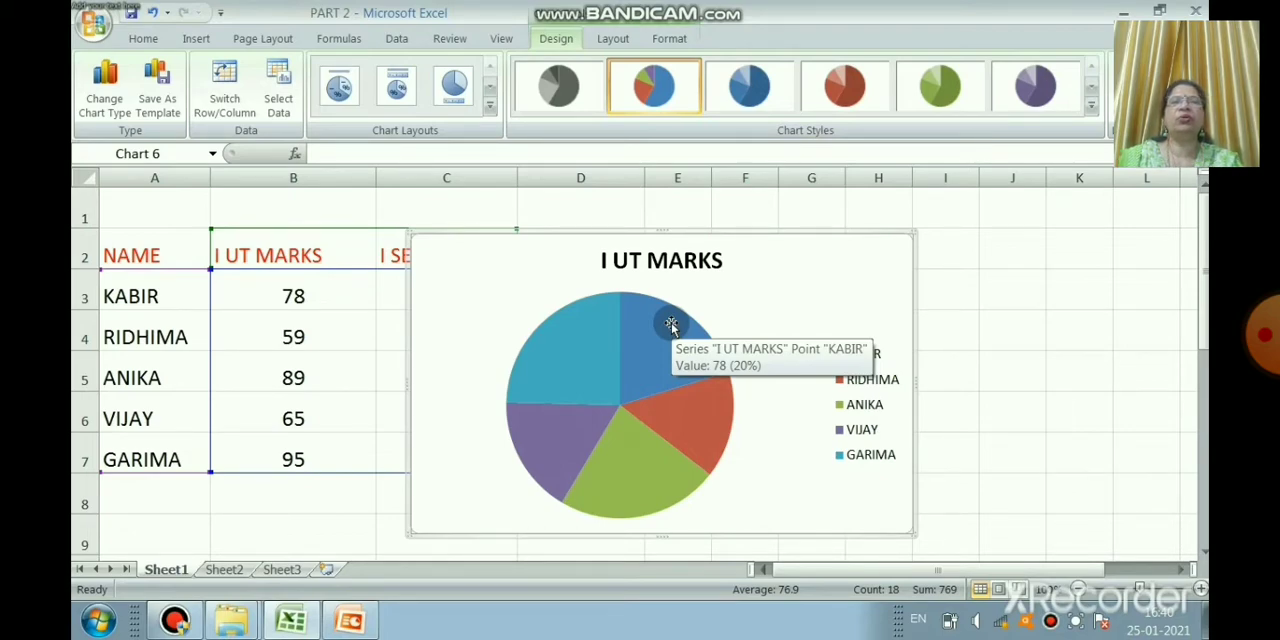
{"action": "key", "text": "Delete"}
{"action": "left_click", "coordinate": [805, 285]}
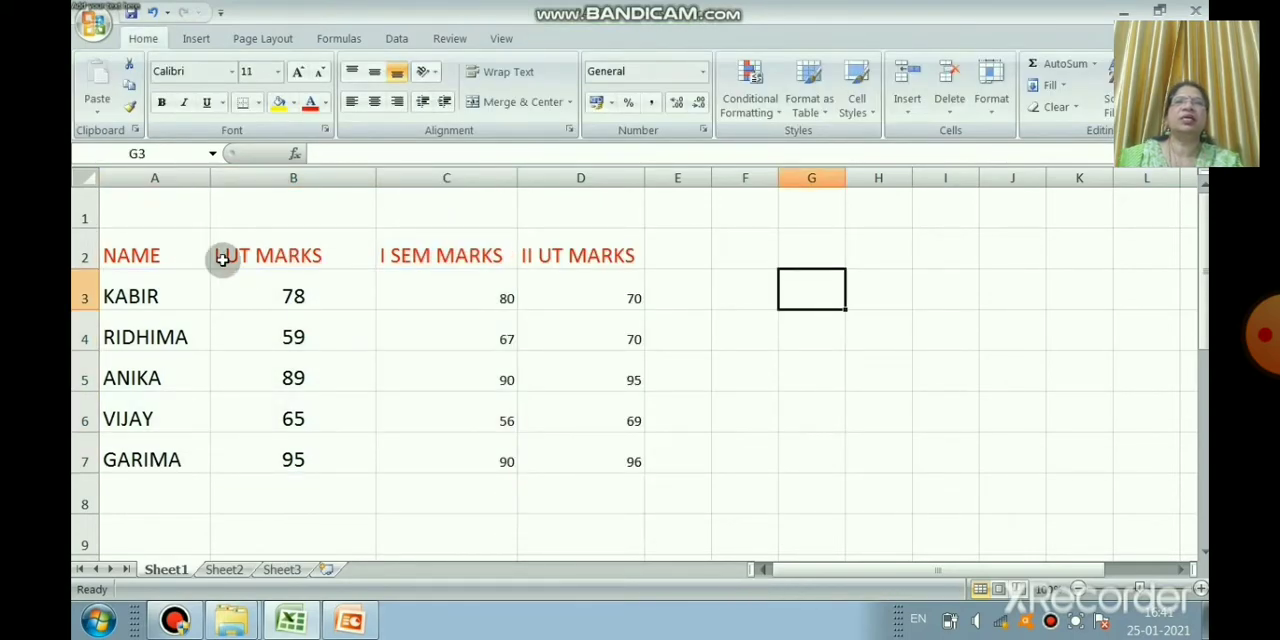
Step: Insert a 2-D pie chart of the I UT marks from range A2:B7, and delete it again
{"action": "left_click_drag", "start_coordinate": [162, 246], "coordinate": [335, 444]}
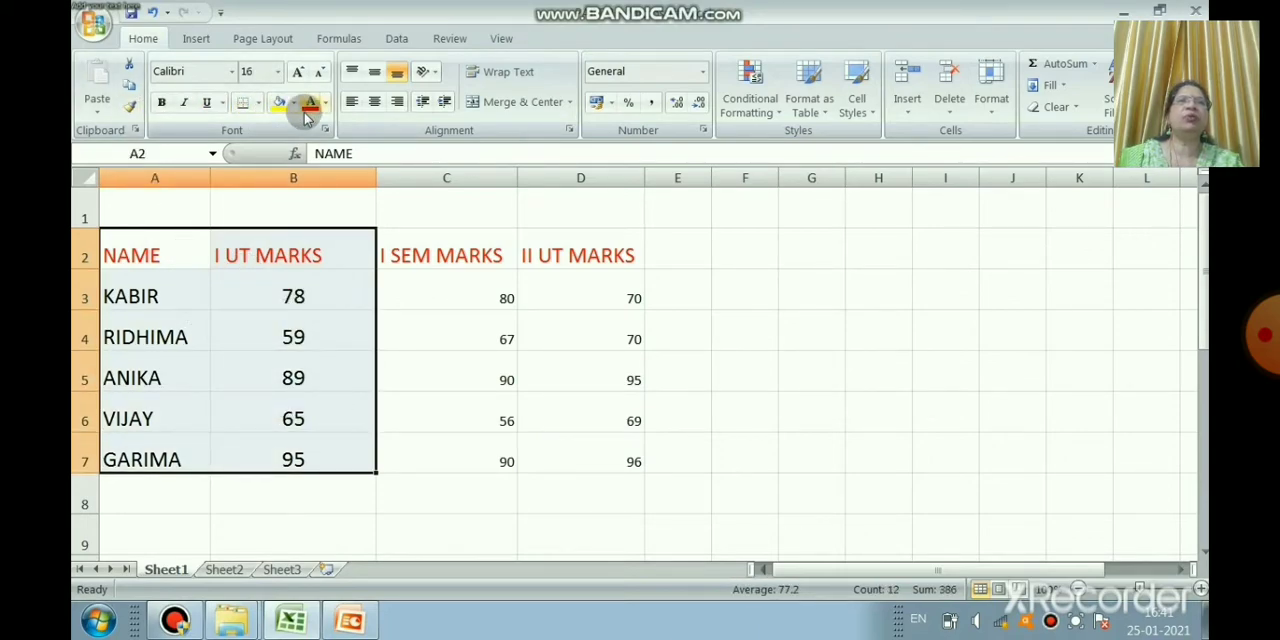
{"action": "left_click", "coordinate": [196, 38]}
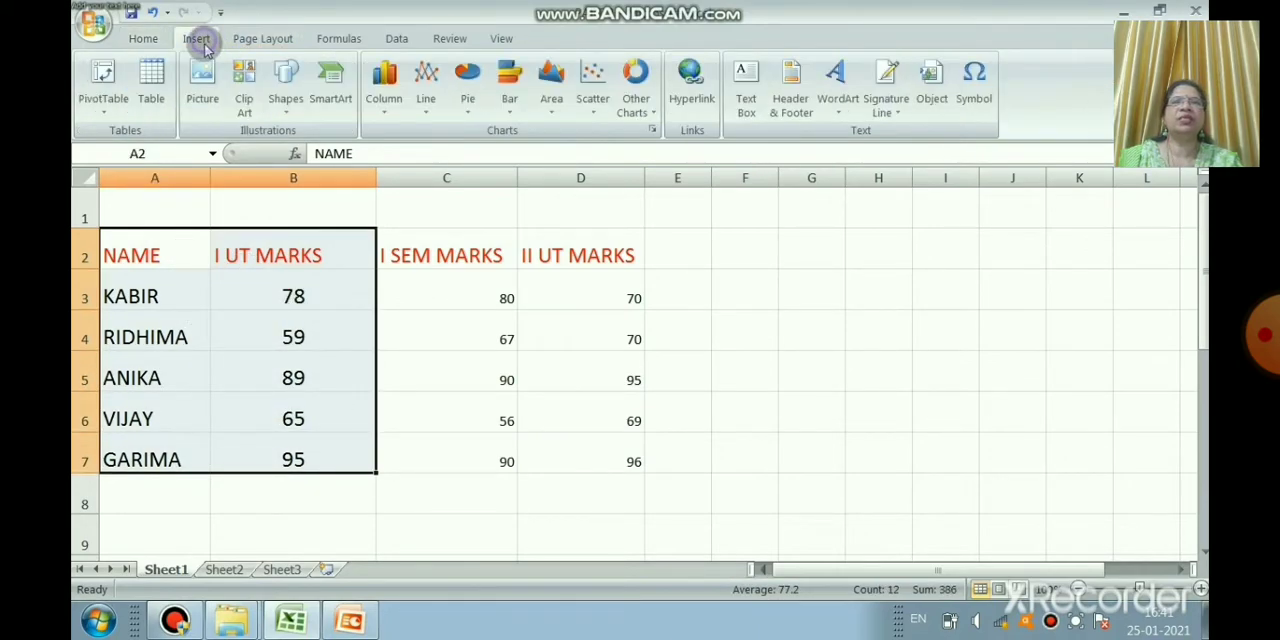
{"action": "left_click", "coordinate": [467, 80]}
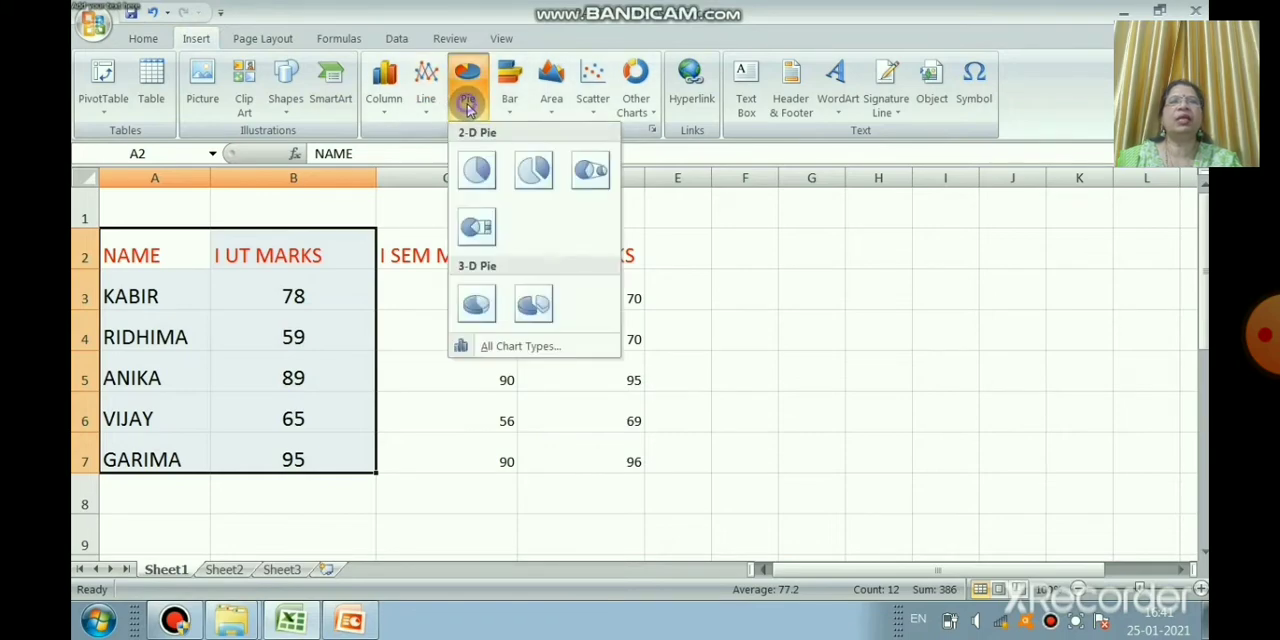
{"action": "left_click", "coordinate": [476, 166]}
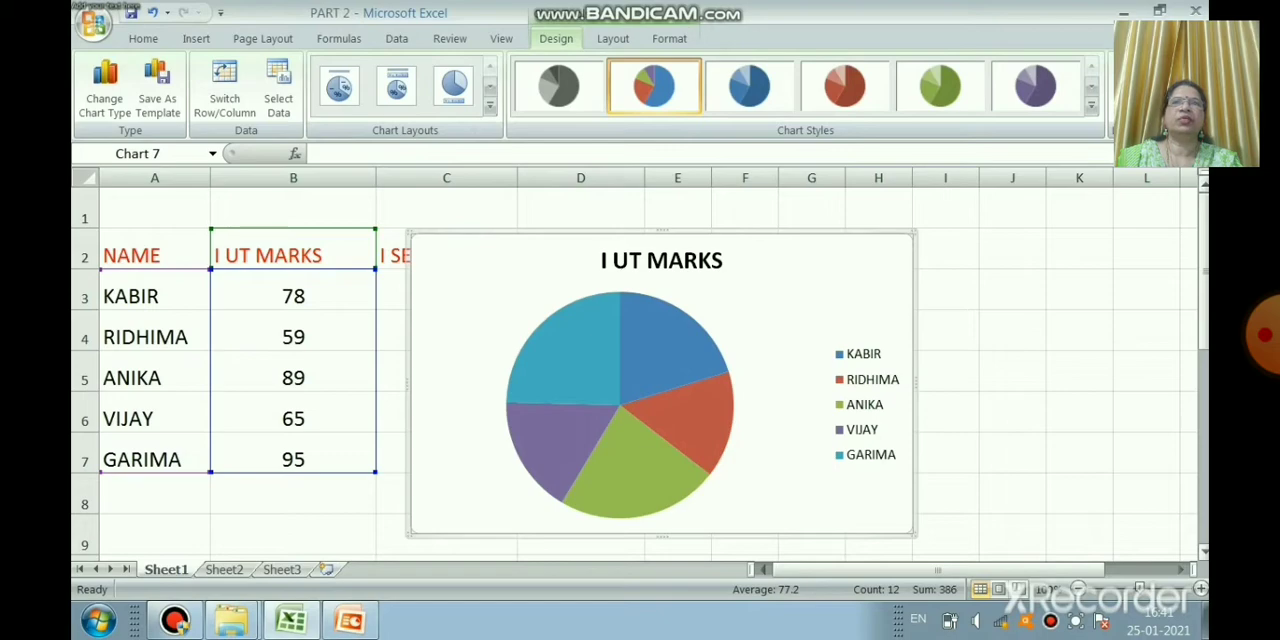
{"action": "key", "text": "Delete"}
{"action": "left_click", "coordinate": [891, 280]}
Step: Insert a 2-D clustered column chart of all three marks columns from range A2:D7
{"action": "left_click_drag", "start_coordinate": [160, 240], "coordinate": [605, 458]}
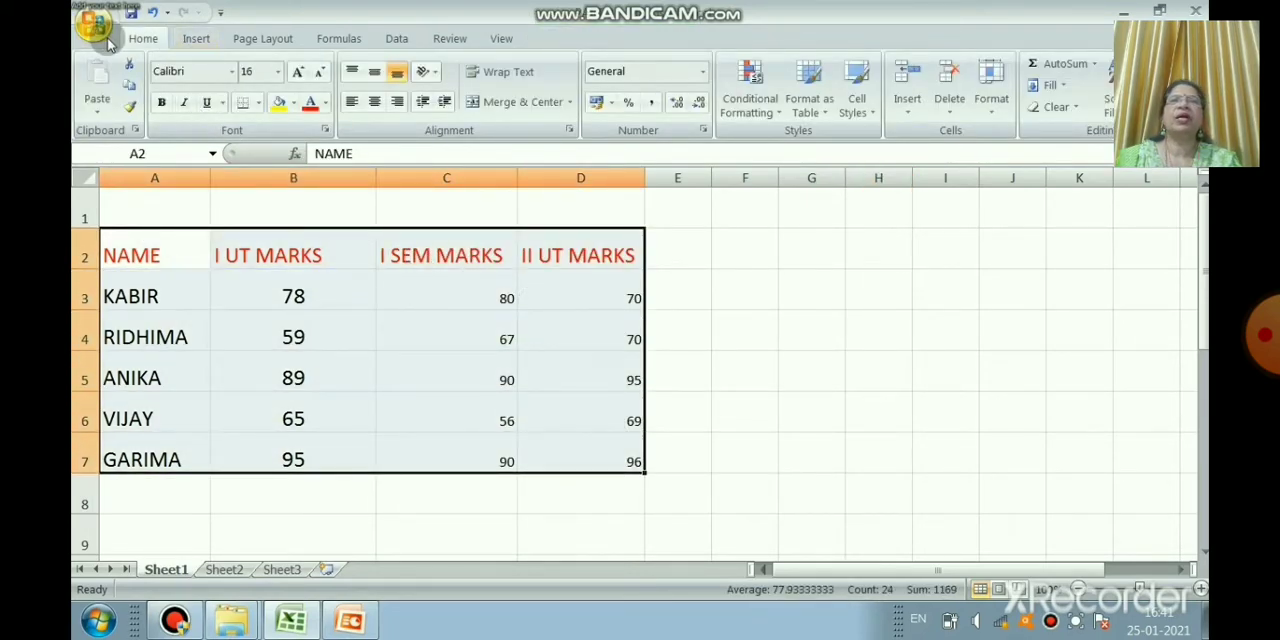
{"action": "left_click", "coordinate": [196, 38]}
{"action": "left_click", "coordinate": [400, 105]}
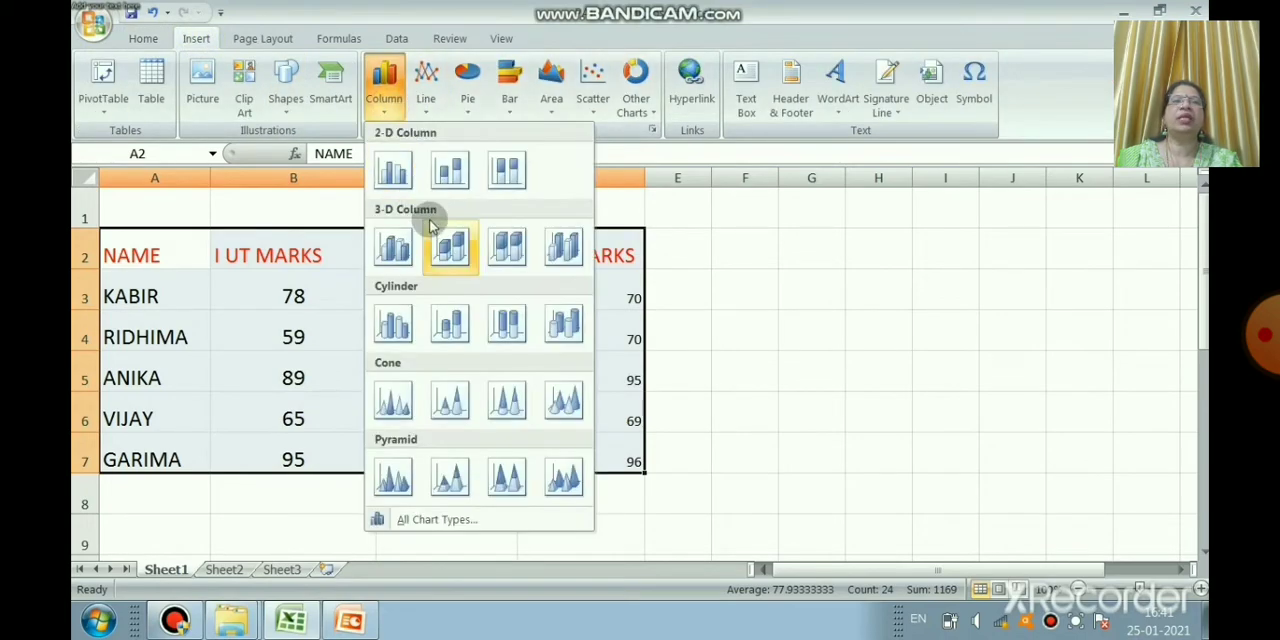
{"action": "left_click", "coordinate": [396, 171]}
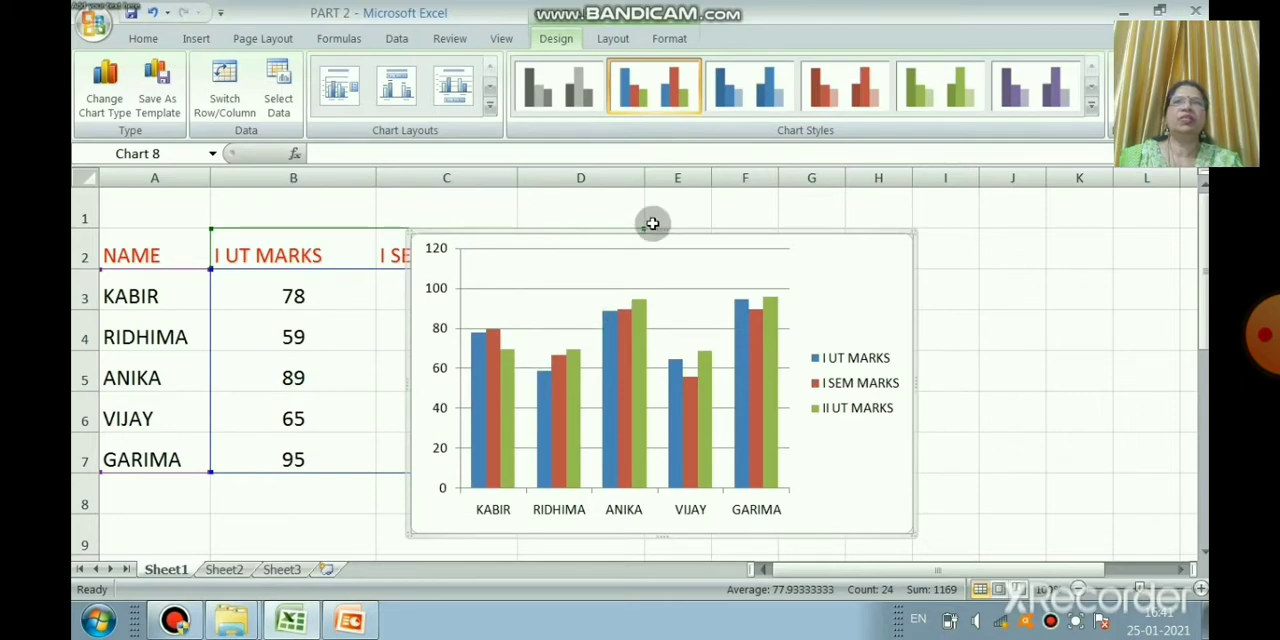
Step: Try shifting the plot area inside the clustered column chart, and undo the shift
{"action": "left_click_drag", "start_coordinate": [689, 251], "coordinate": [893, 203]}
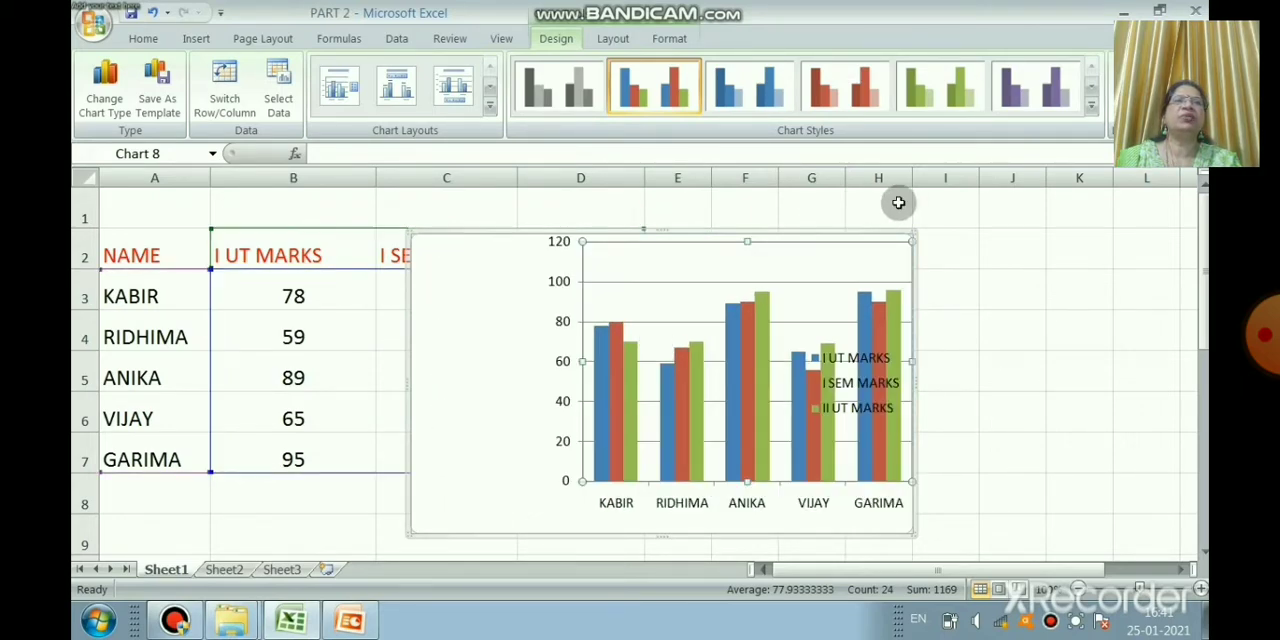
{"action": "left_click", "coordinate": [155, 12]}
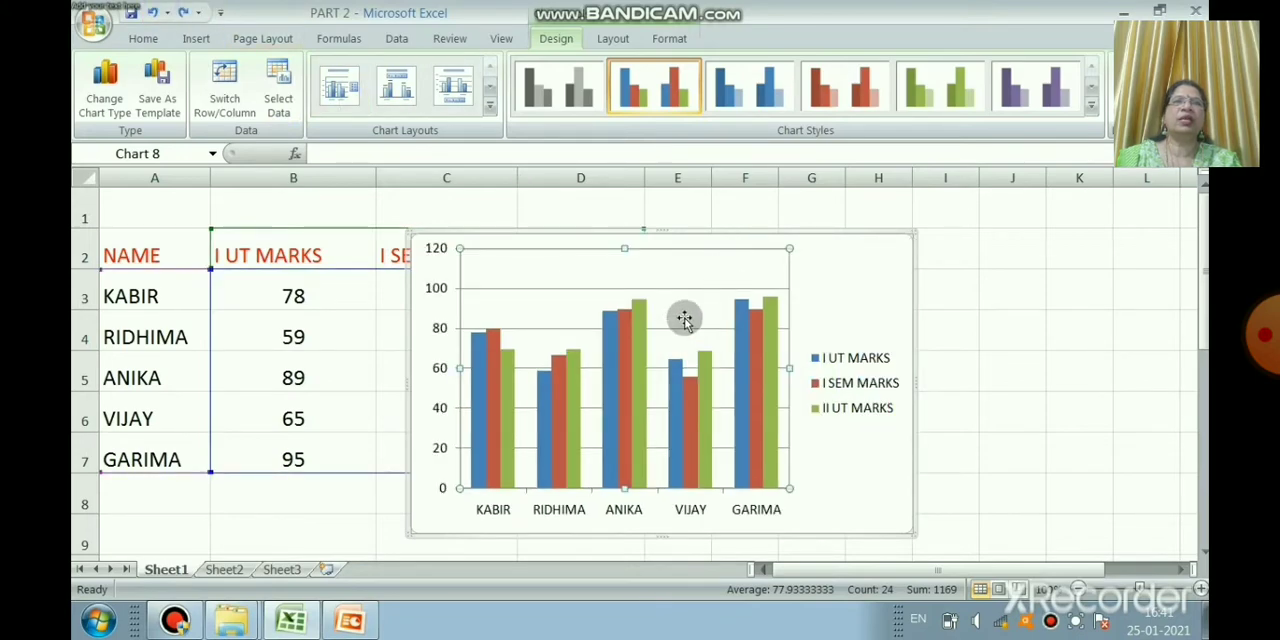
{"action": "key", "text": "ctrl+y"}
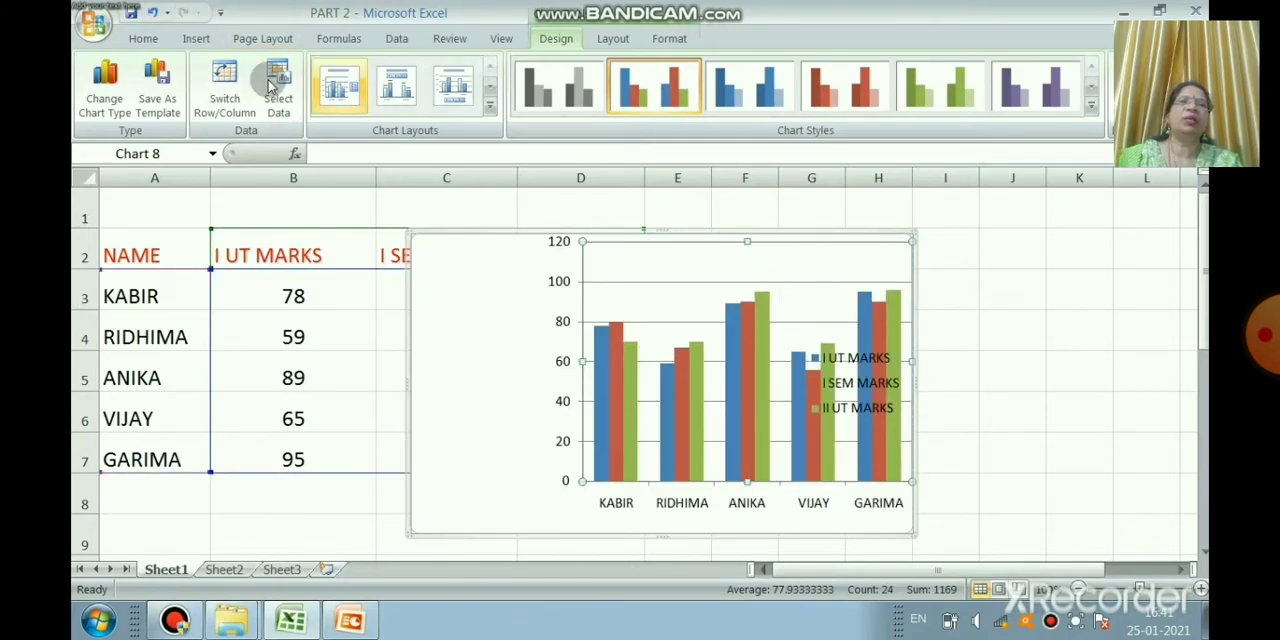
{"action": "left_click", "coordinate": [155, 12]}
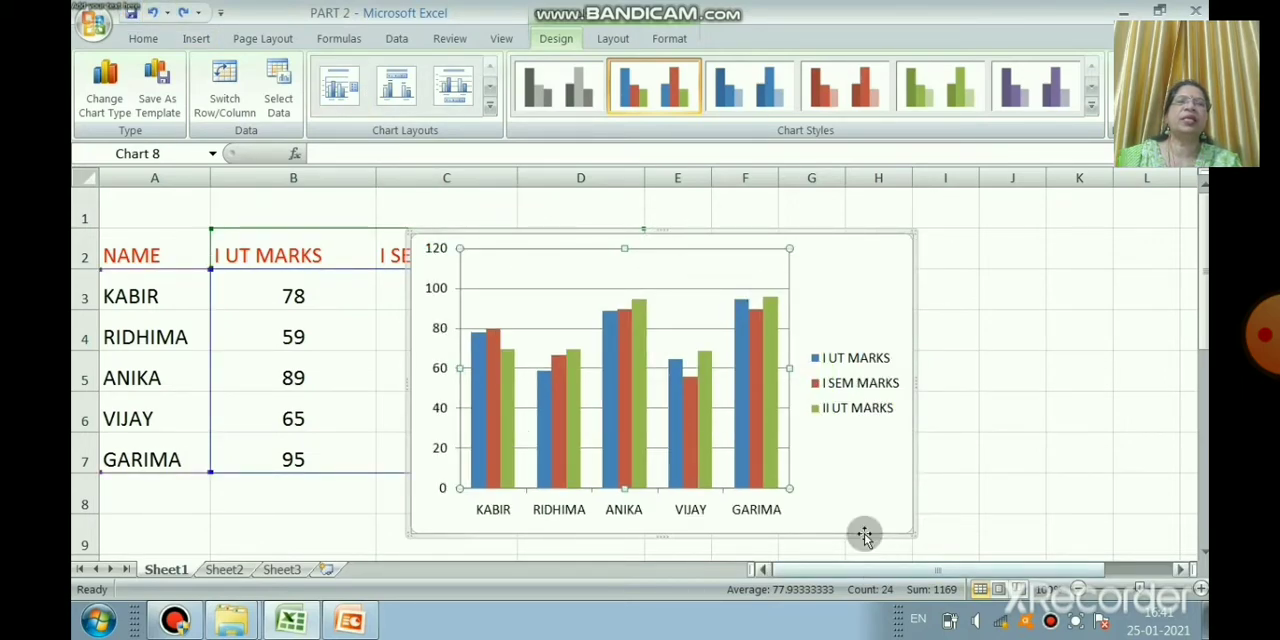
Step: Move the whole column chart beside the marks table so that it no longer covers any marks columns
{"action": "left_click", "coordinate": [884, 498]}
{"action": "left_click_drag", "start_coordinate": [884, 498], "coordinate": [1093, 483]}
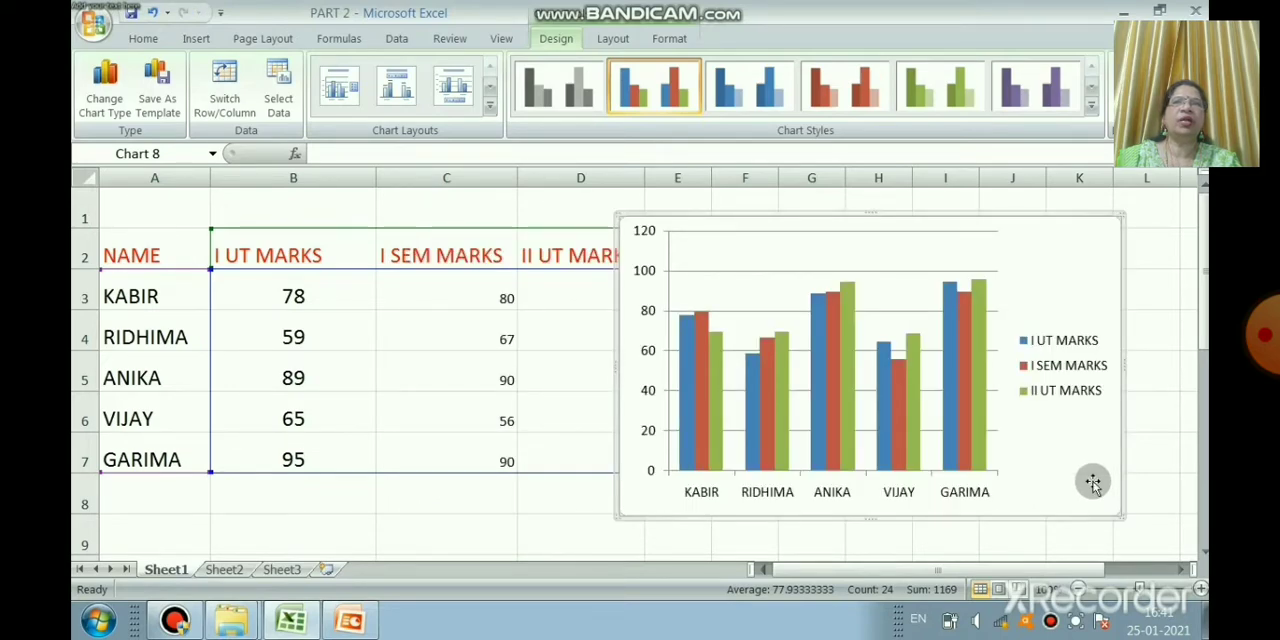
{"action": "left_click_drag", "start_coordinate": [1093, 483], "coordinate": [1168, 486]}
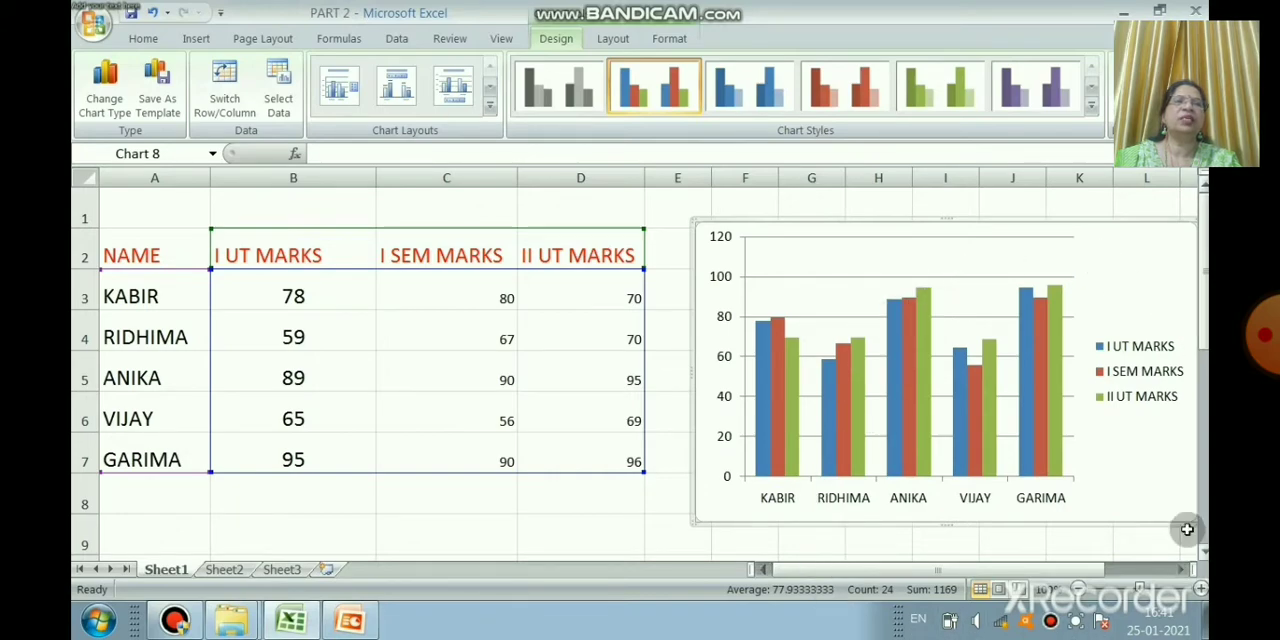
Step: Open the plot area formatting of the column chart and apply a gradient fill
{"action": "mouse_move", "coordinate": [987, 455]}
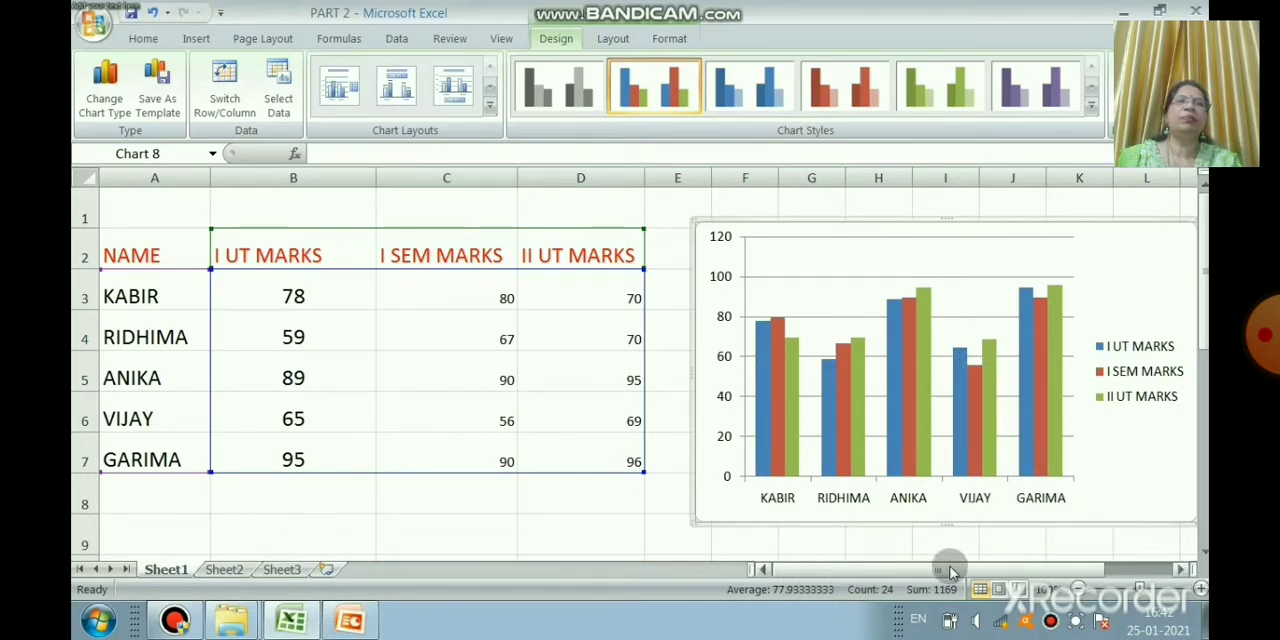
{"action": "right_click", "coordinate": [937, 262]}
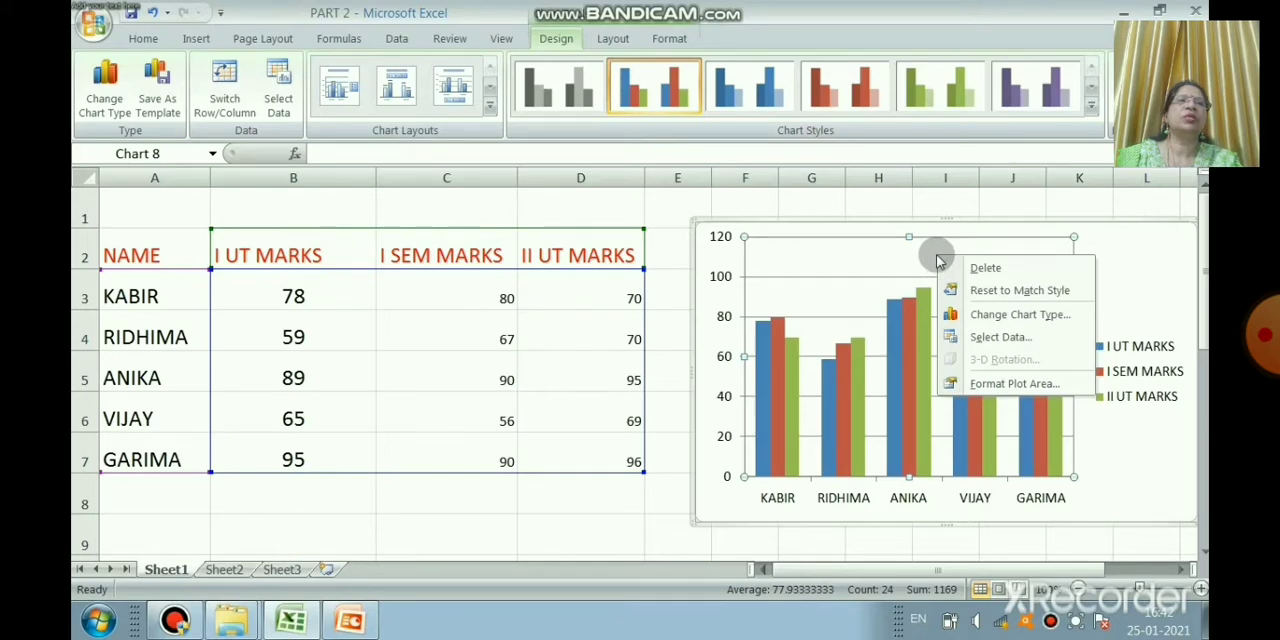
{"action": "left_click", "coordinate": [1010, 385]}
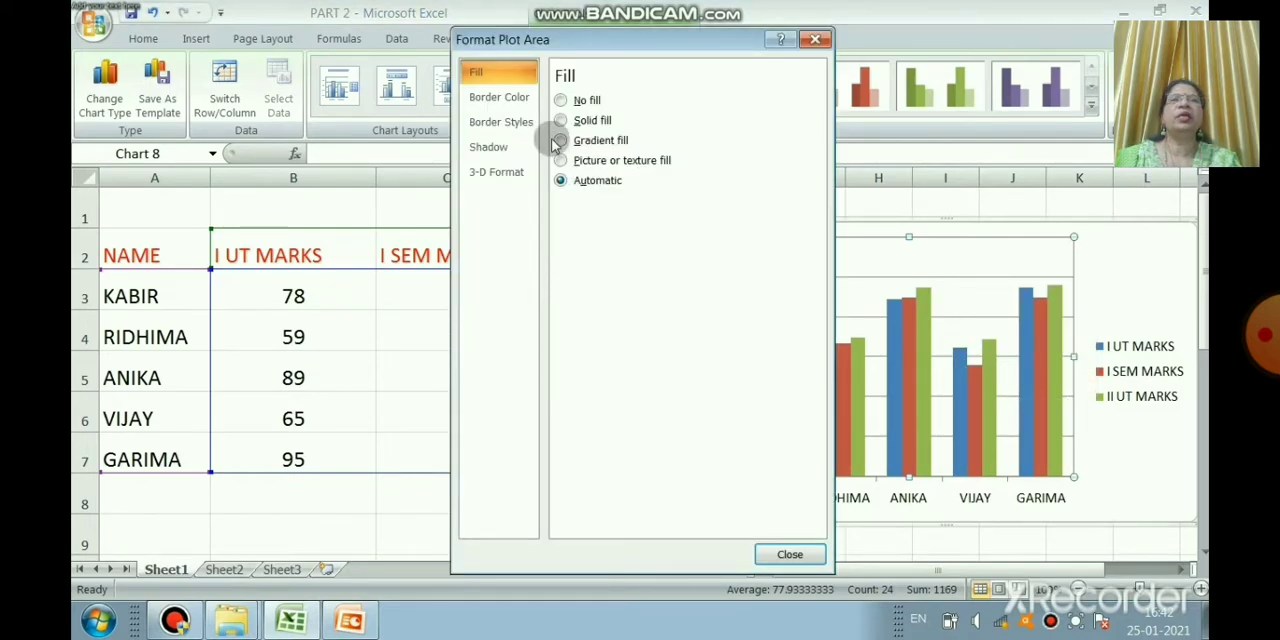
{"action": "left_click", "coordinate": [580, 142]}
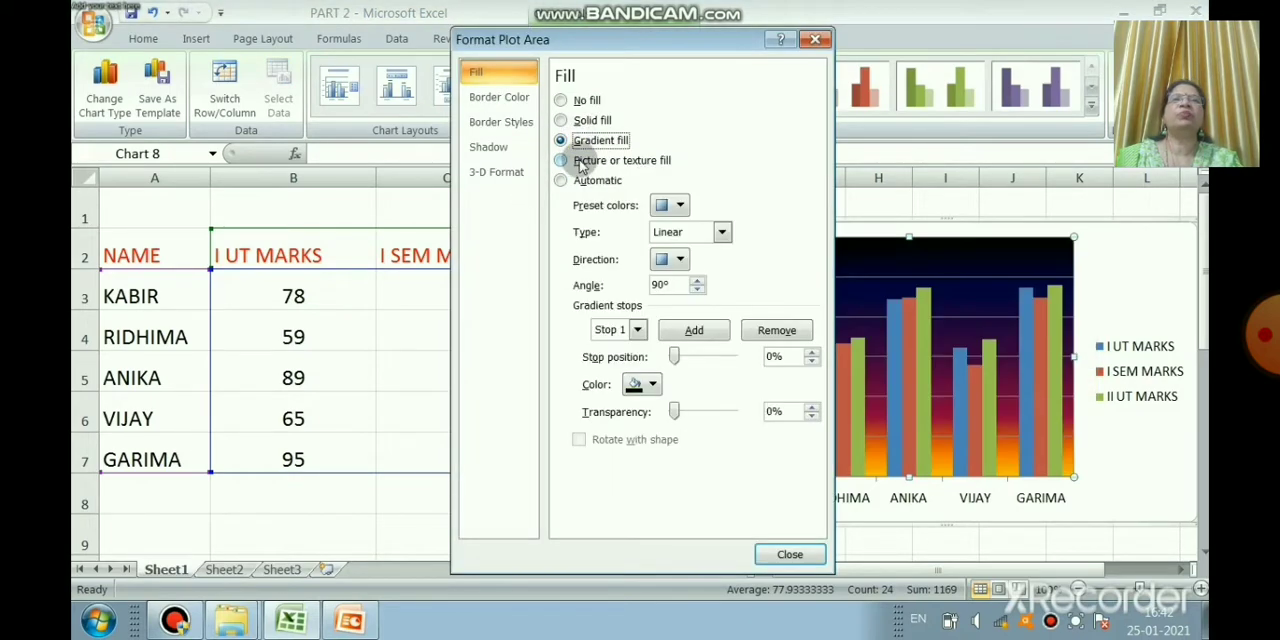
Step: Fill the plot area with the cream parchment-like texture after trying the crumpled brown paper texture
{"action": "left_click", "coordinate": [581, 161]}
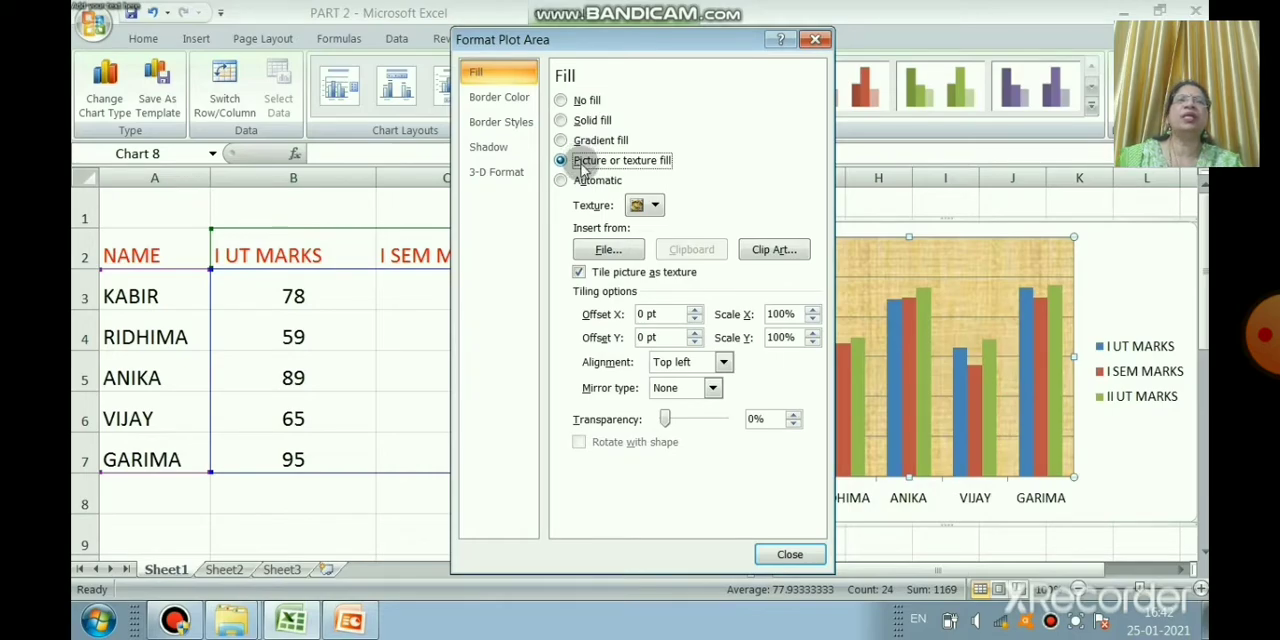
{"action": "left_click", "coordinate": [658, 205]}
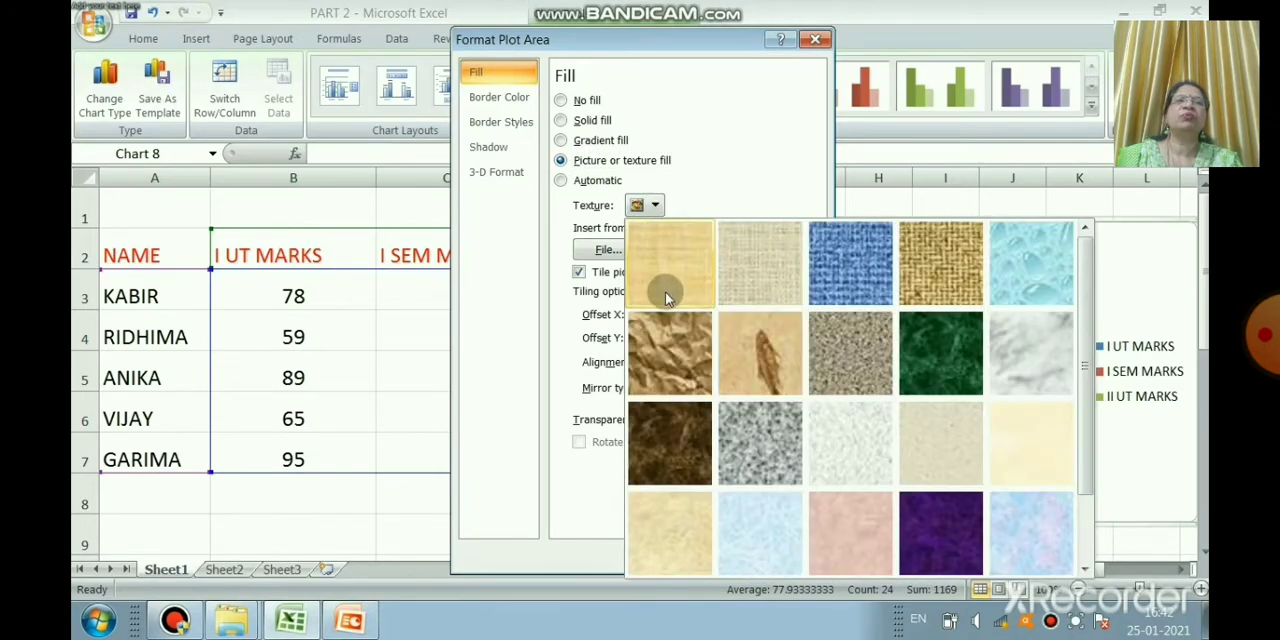
{"action": "left_click", "coordinate": [670, 340]}
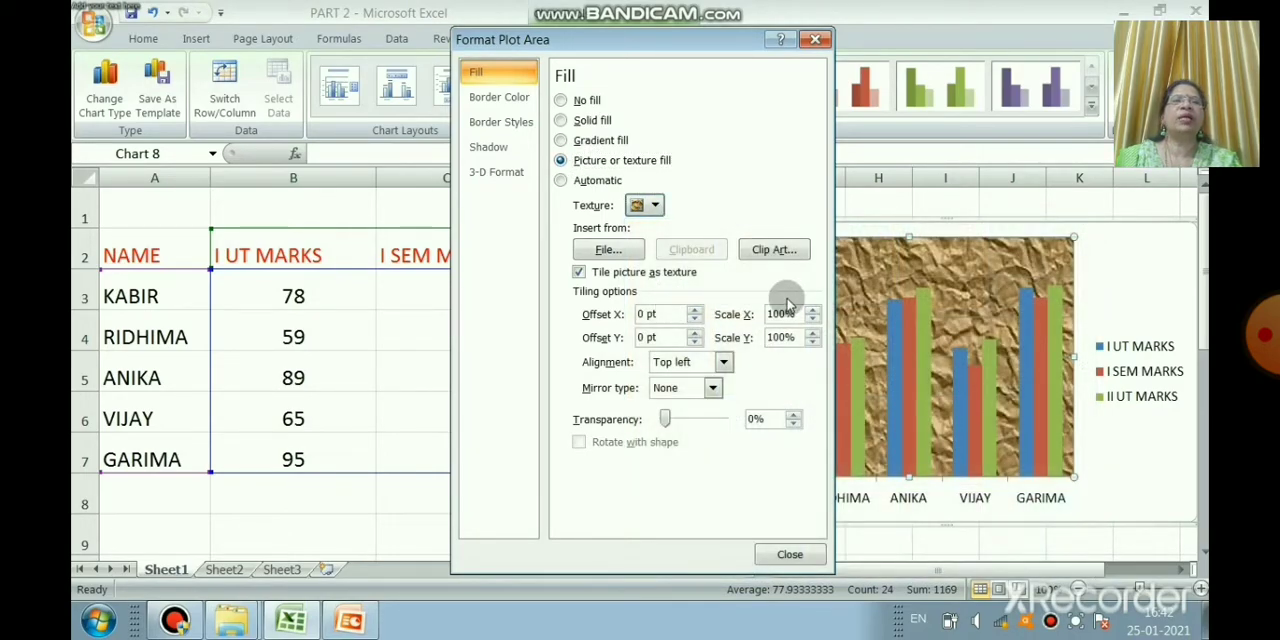
{"action": "left_click", "coordinate": [655, 205]}
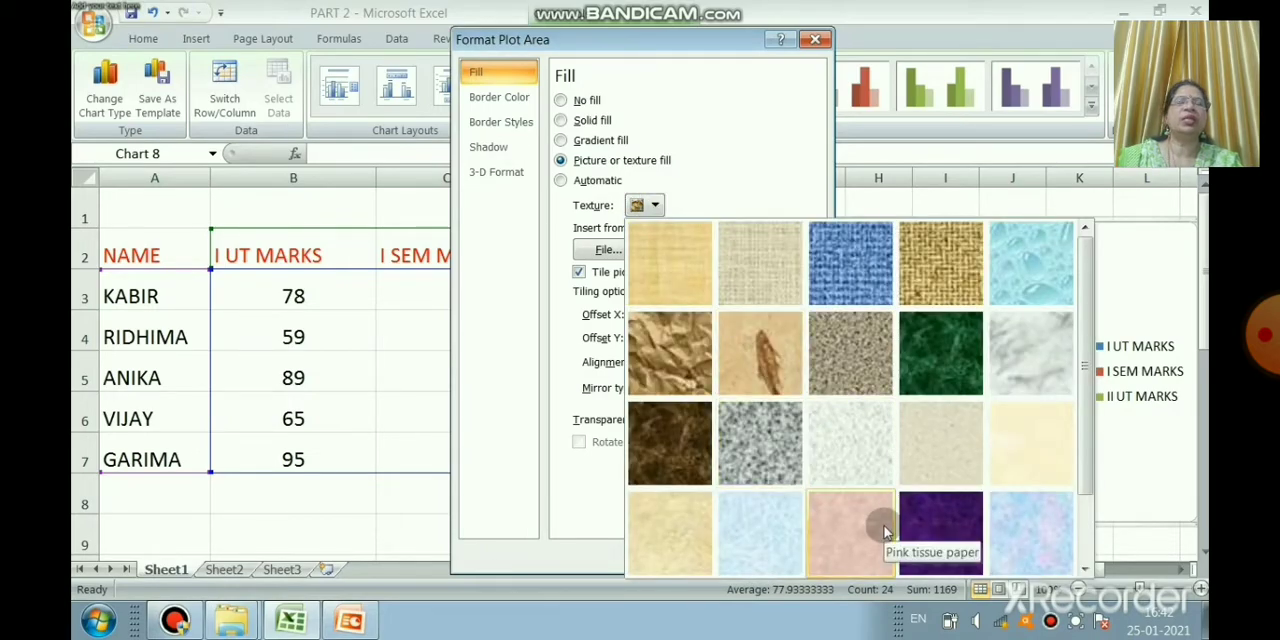
{"action": "left_click", "coordinate": [995, 472]}
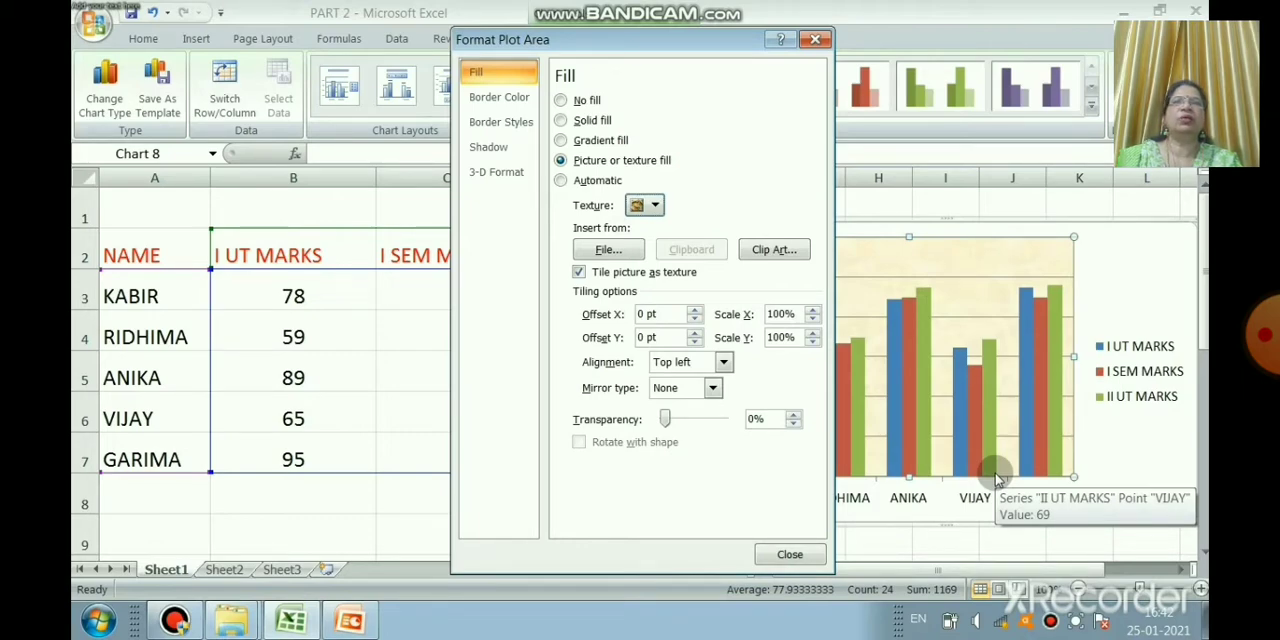
Step: Give the plot area a solid line border in the standard light green color
{"action": "left_click", "coordinate": [514, 149]}
{"action": "left_click", "coordinate": [491, 98]}
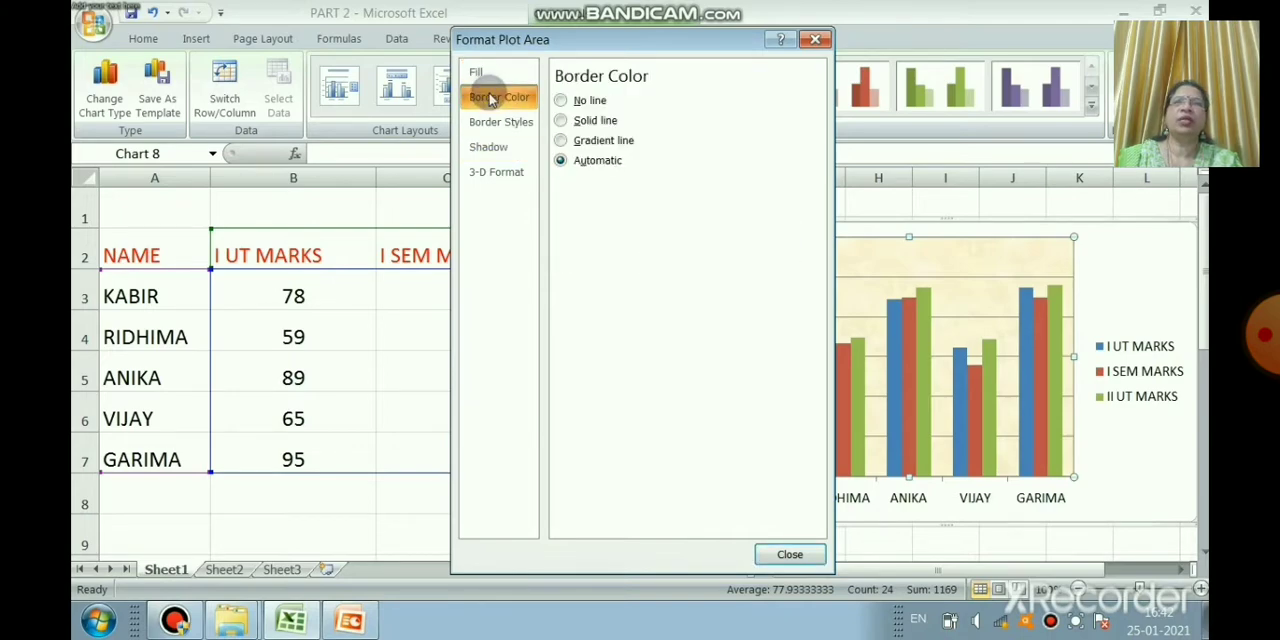
{"action": "left_click", "coordinate": [574, 120]}
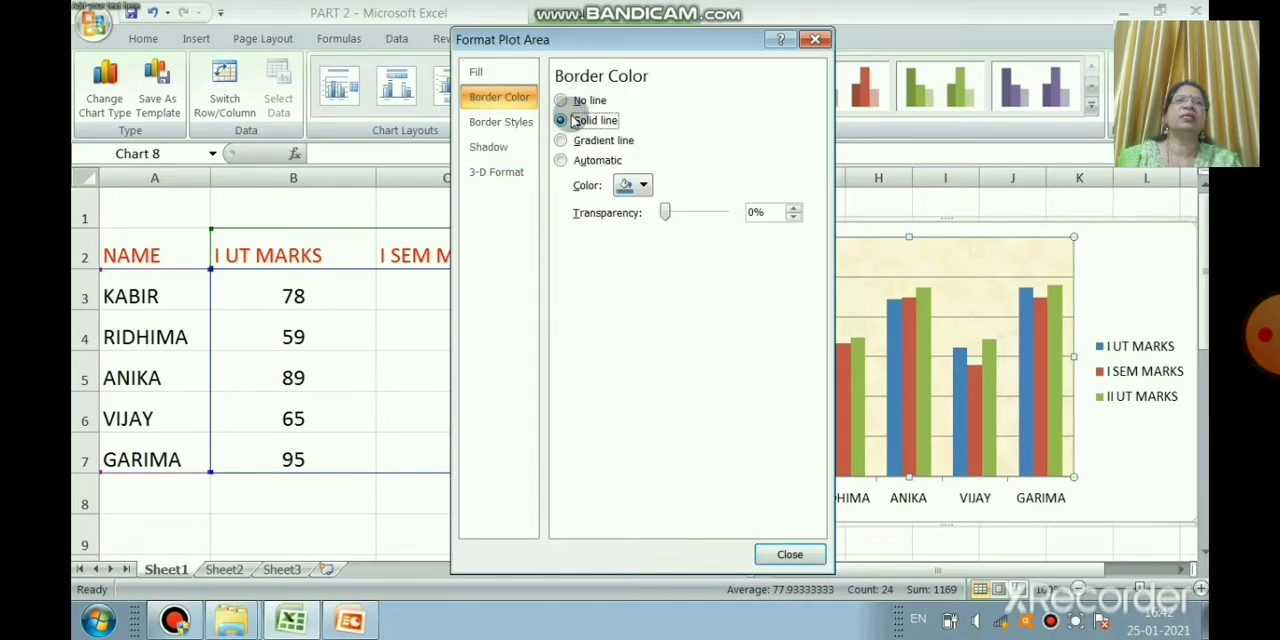
{"action": "left_click", "coordinate": [641, 188]}
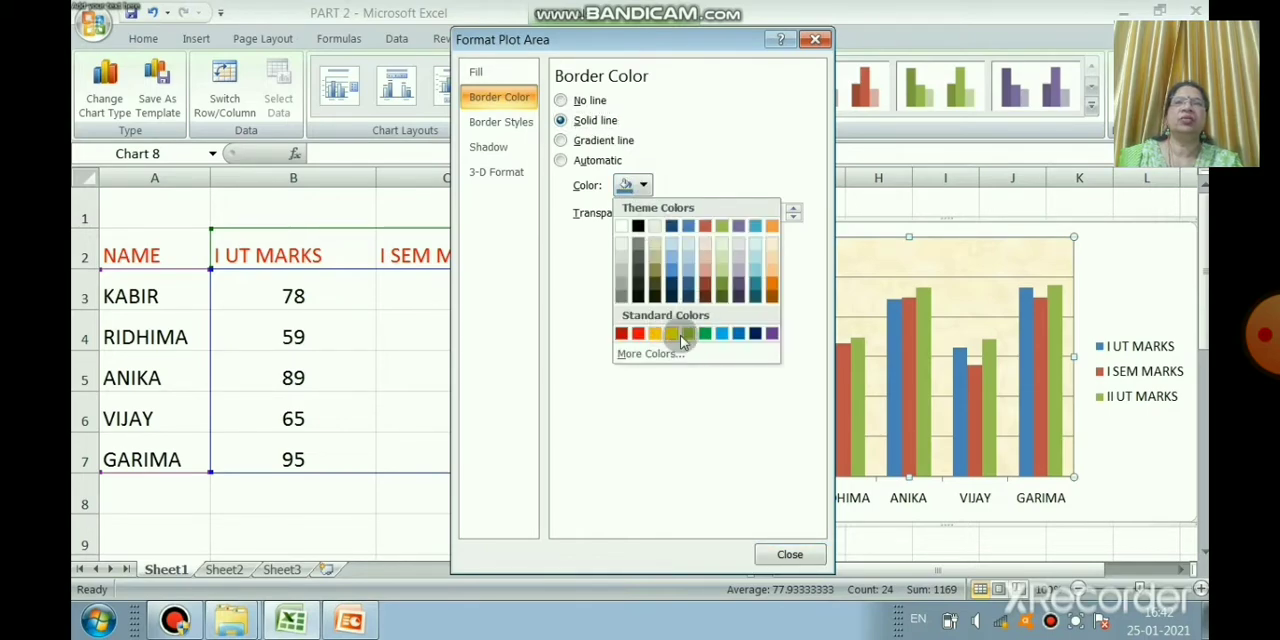
{"action": "left_click", "coordinate": [686, 333]}
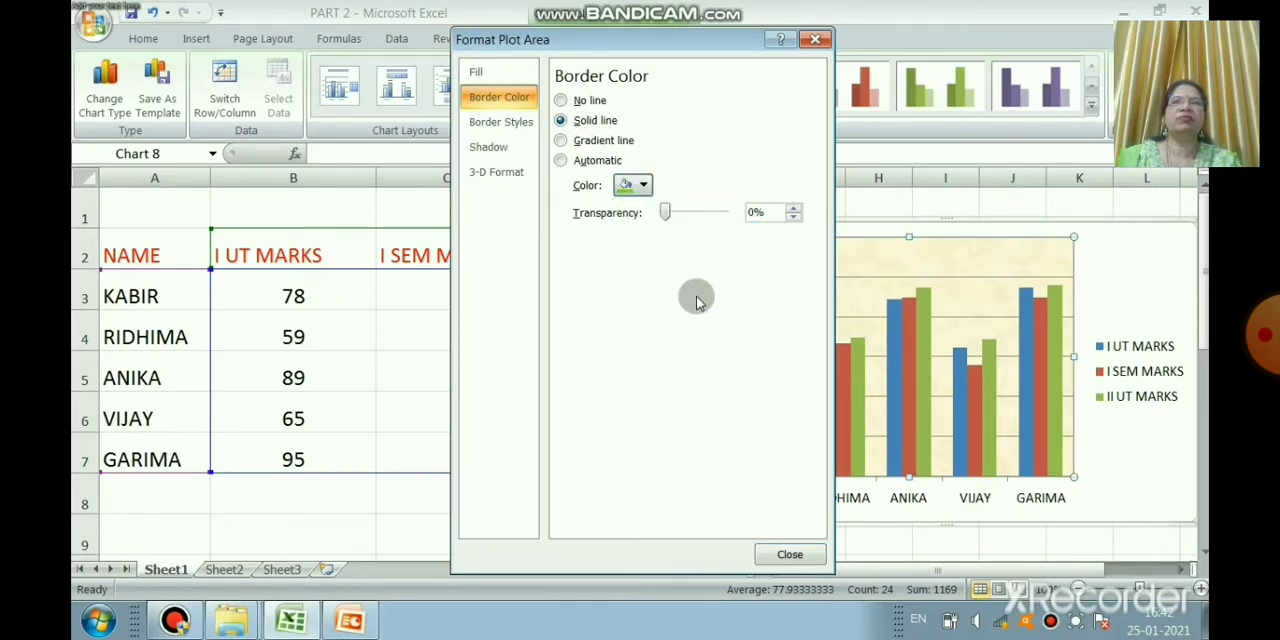
Step: Change the plot area's border color to standard purple and close the plot area formatting
{"action": "left_click", "coordinate": [641, 185]}
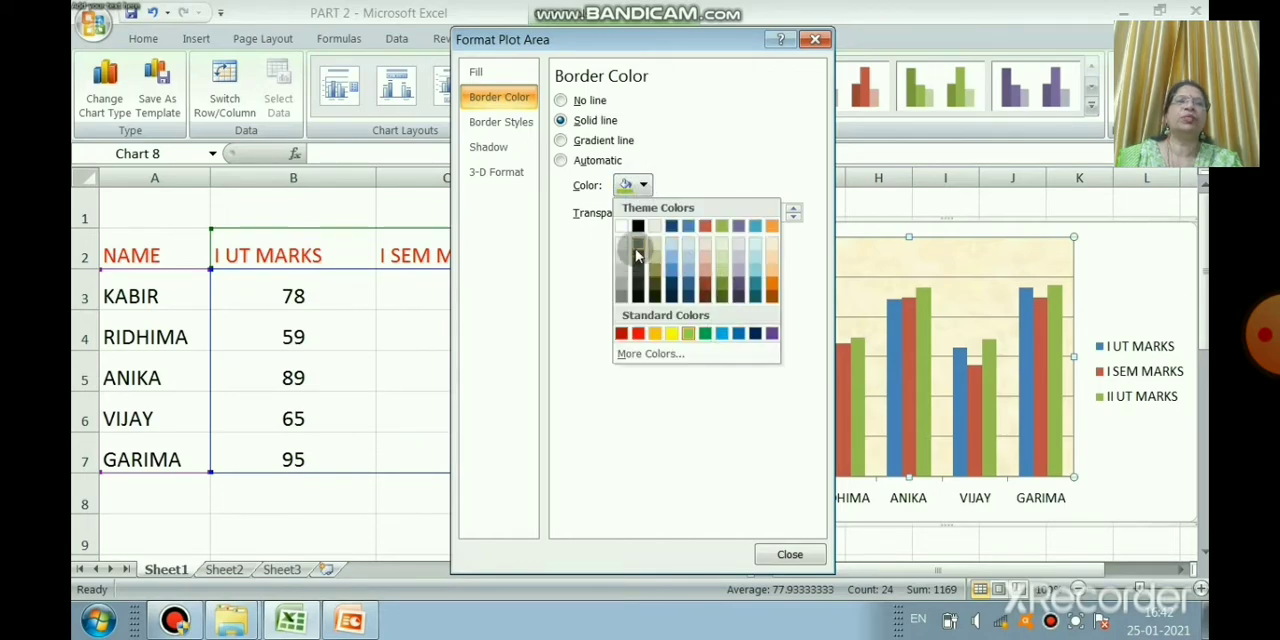
{"action": "left_click", "coordinate": [773, 334]}
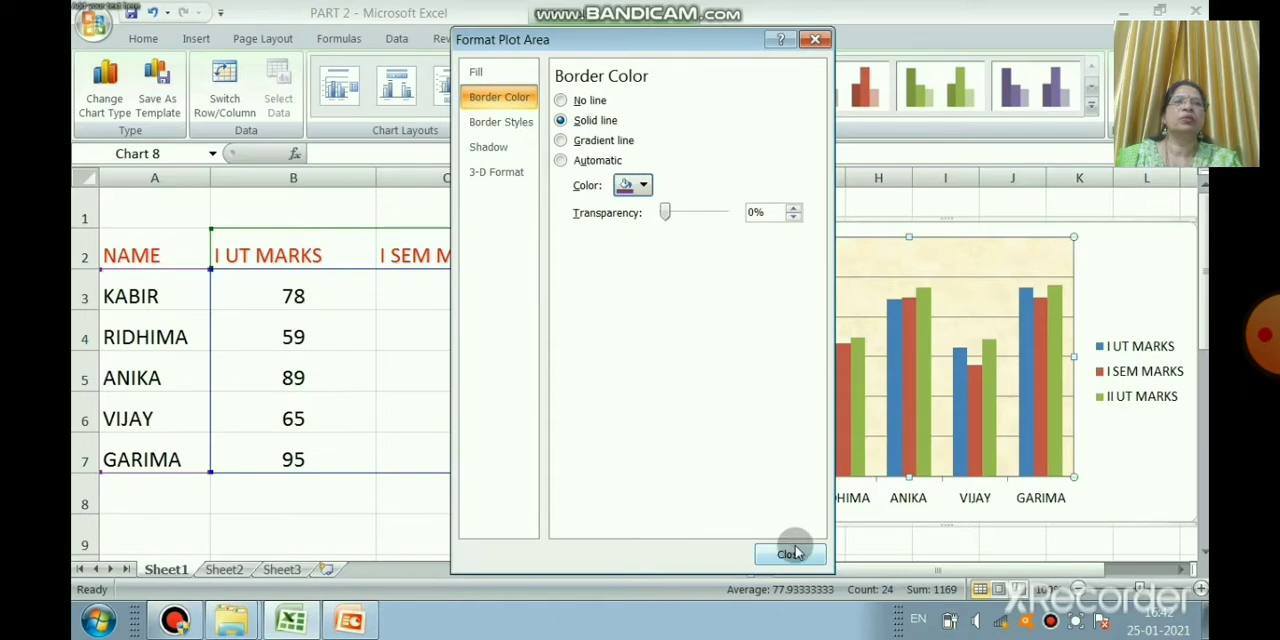
{"action": "left_click", "coordinate": [790, 554]}
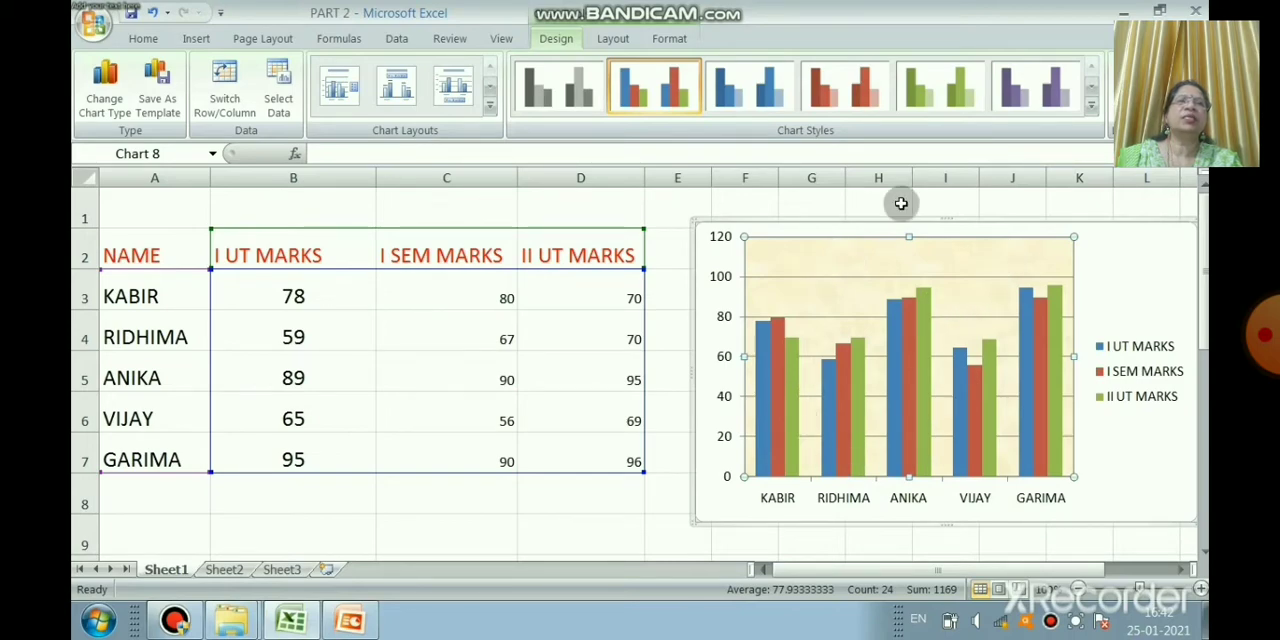
Step: Open the major gridlines formatting of the column chart and apply a gradient line with the orange-and-pink preset colors
{"action": "right_click", "coordinate": [797, 283]}
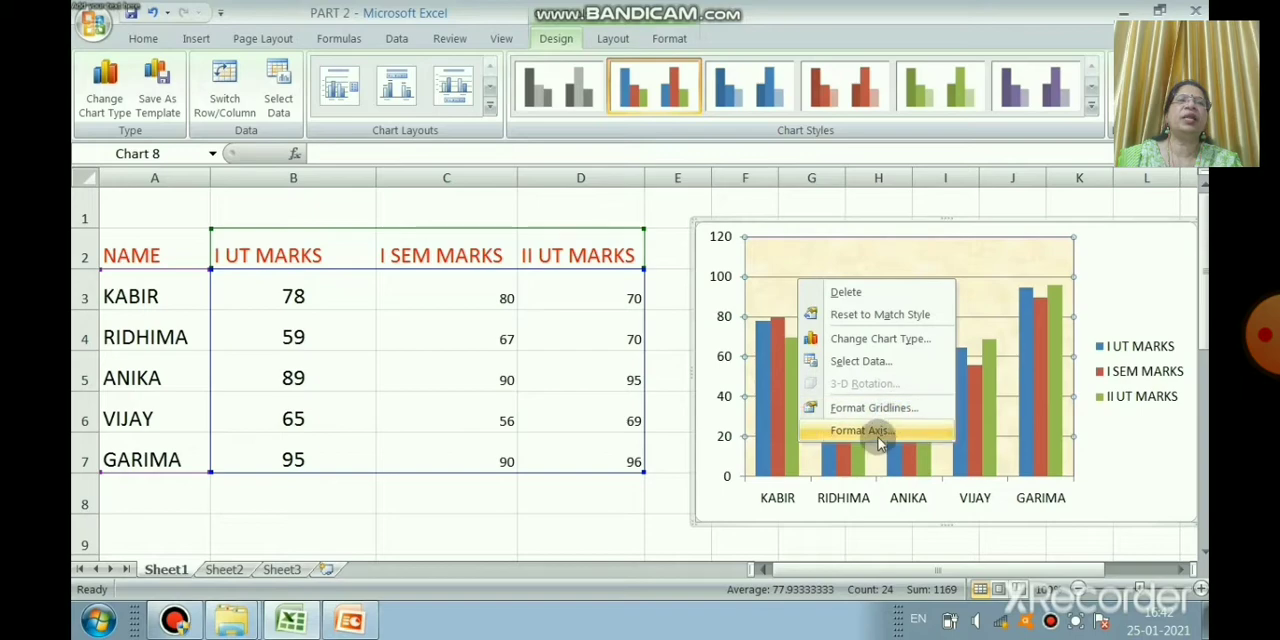
{"action": "left_click", "coordinate": [897, 407]}
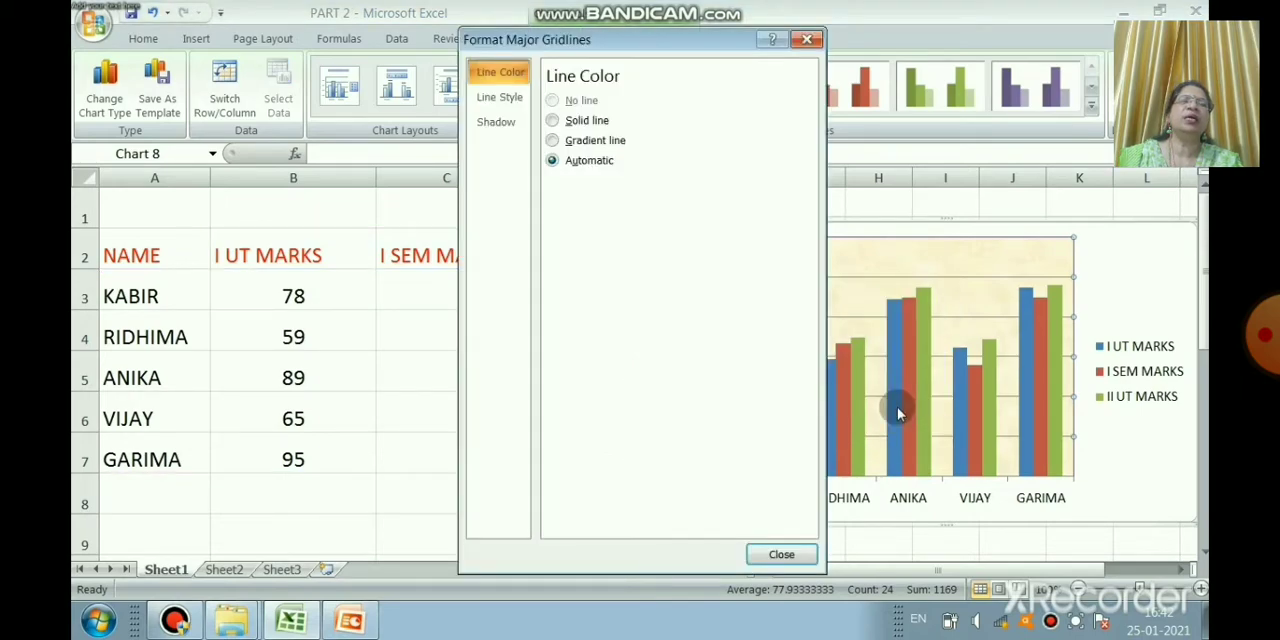
{"action": "left_click", "coordinate": [585, 142]}
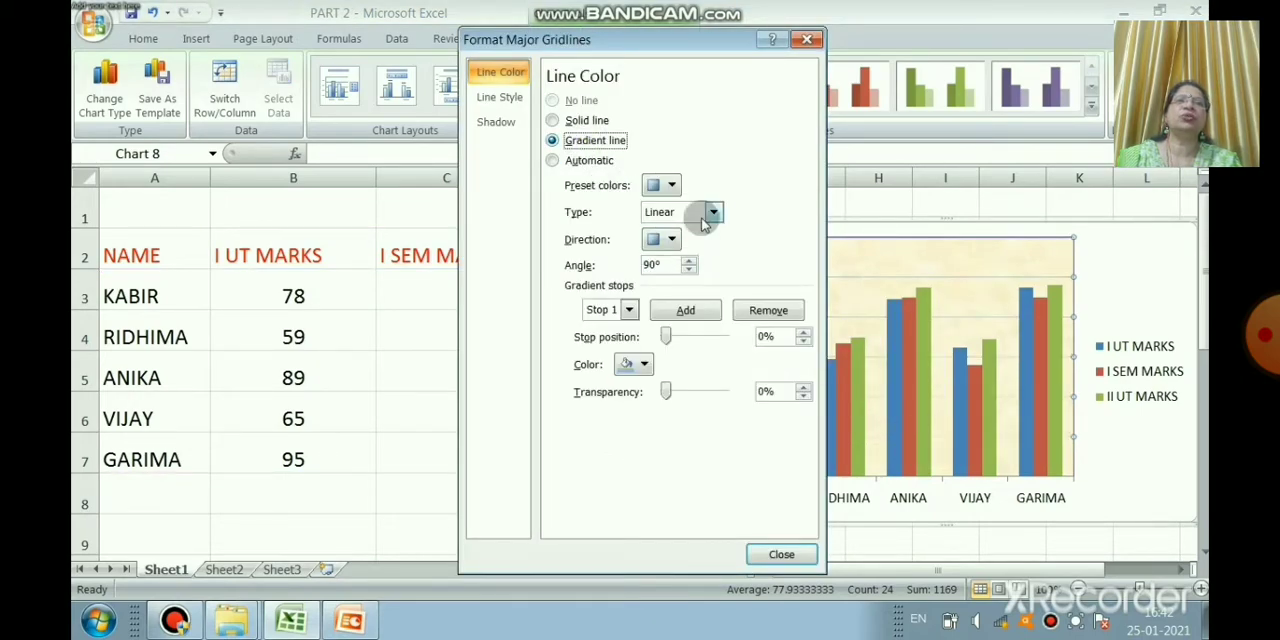
{"action": "left_click", "coordinate": [712, 212]}
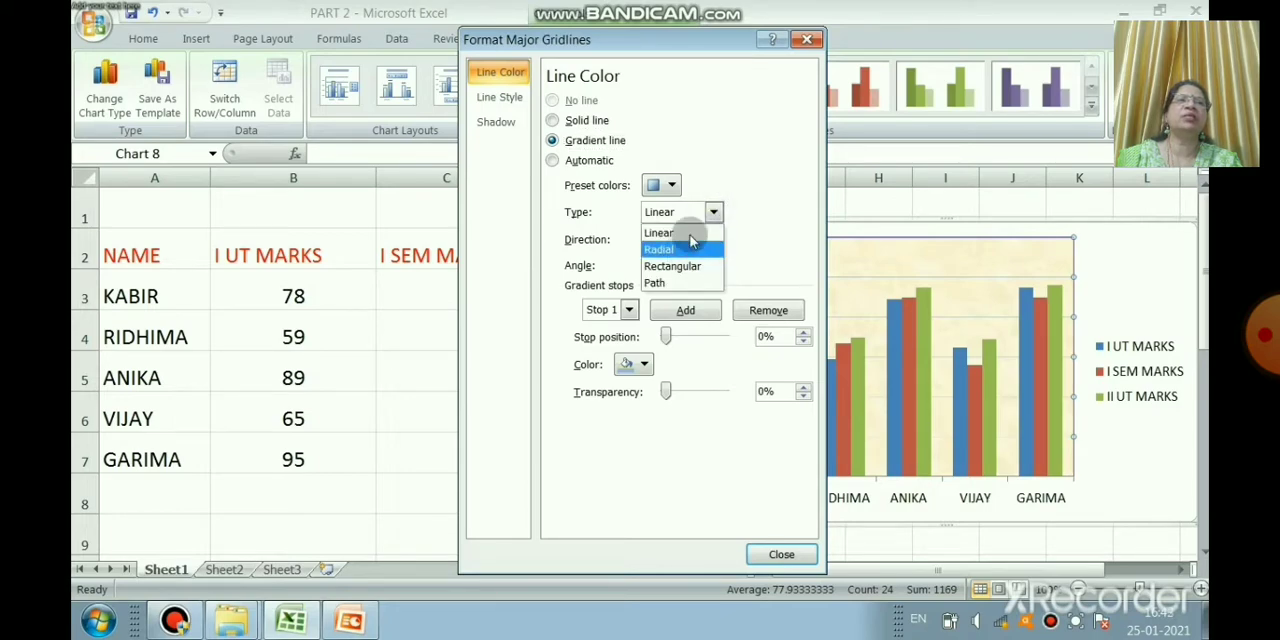
{"action": "left_click", "coordinate": [679, 187]}
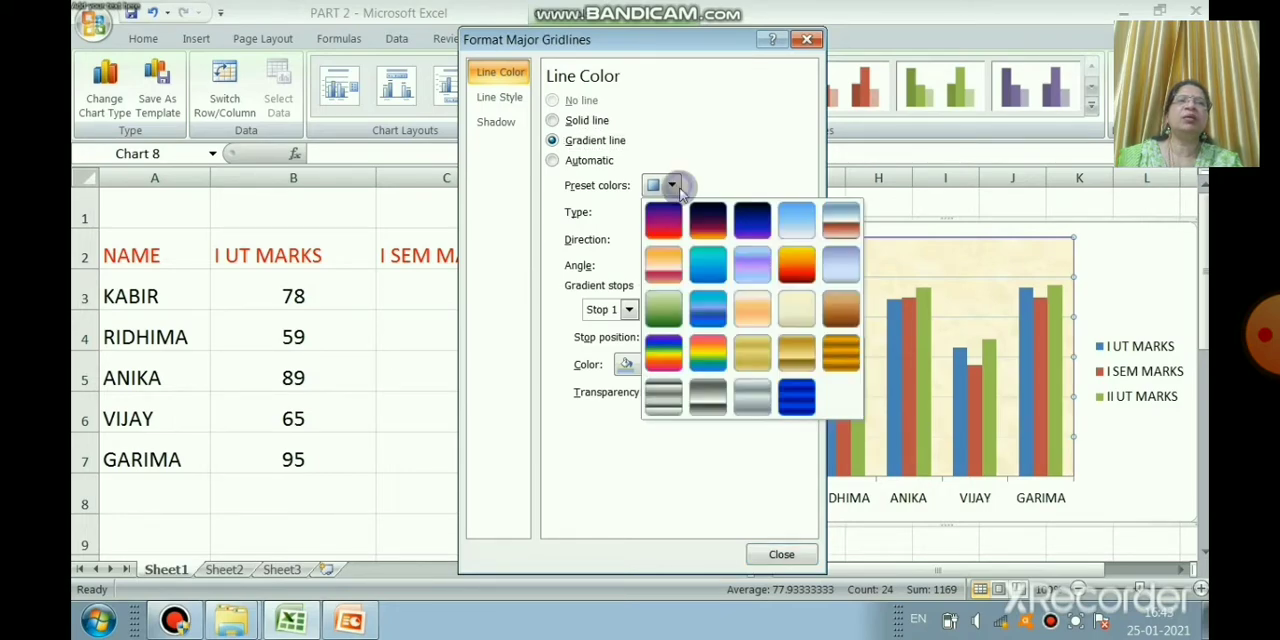
{"action": "left_click", "coordinate": [672, 264]}
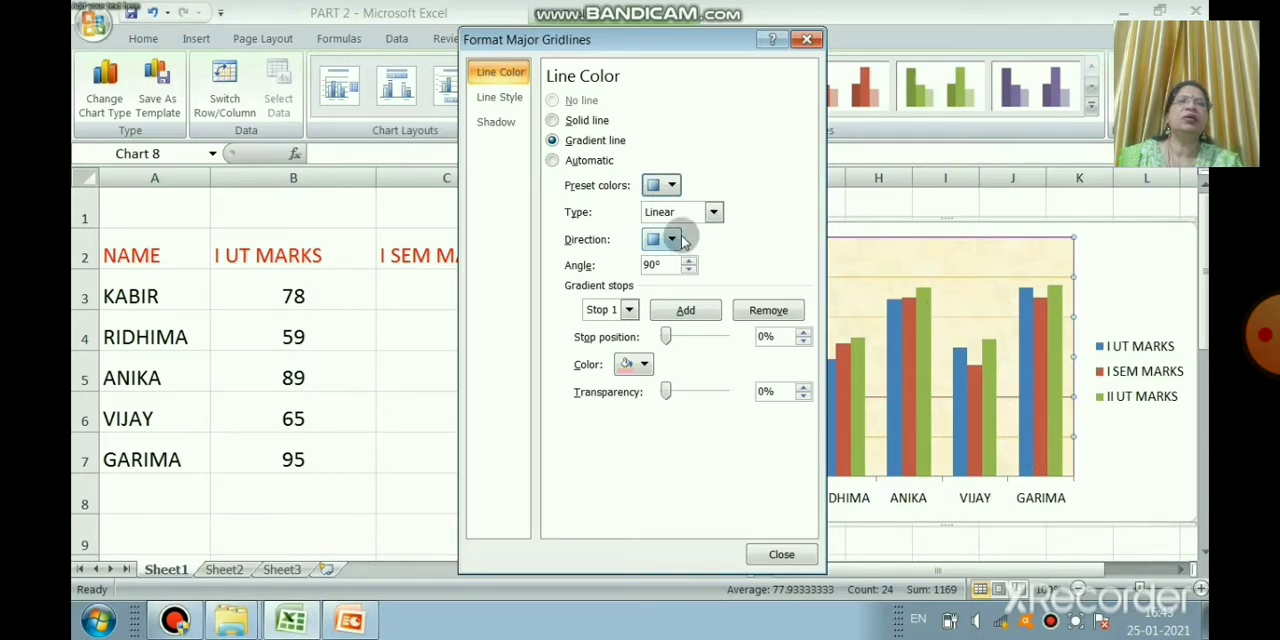
Step: Change the gridlines' gradient to the lavender-and-blue preset colors and close the gridline formatting
{"action": "left_click", "coordinate": [676, 188]}
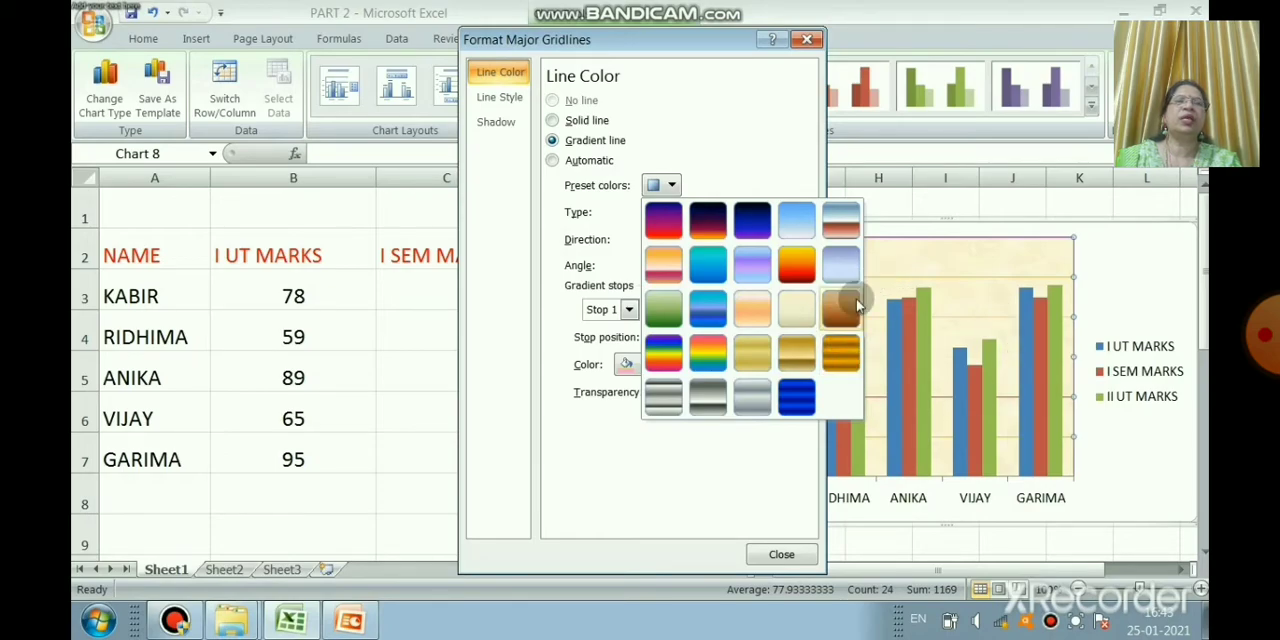
{"action": "left_click", "coordinate": [756, 260]}
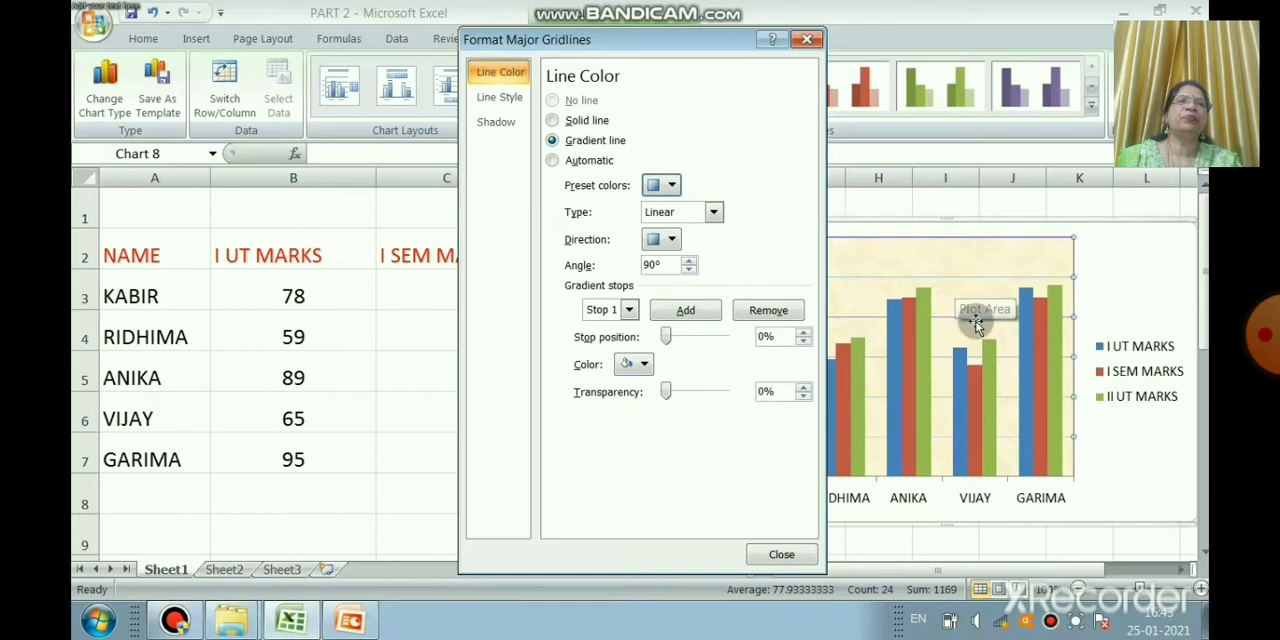
{"action": "left_click", "coordinate": [790, 553]}
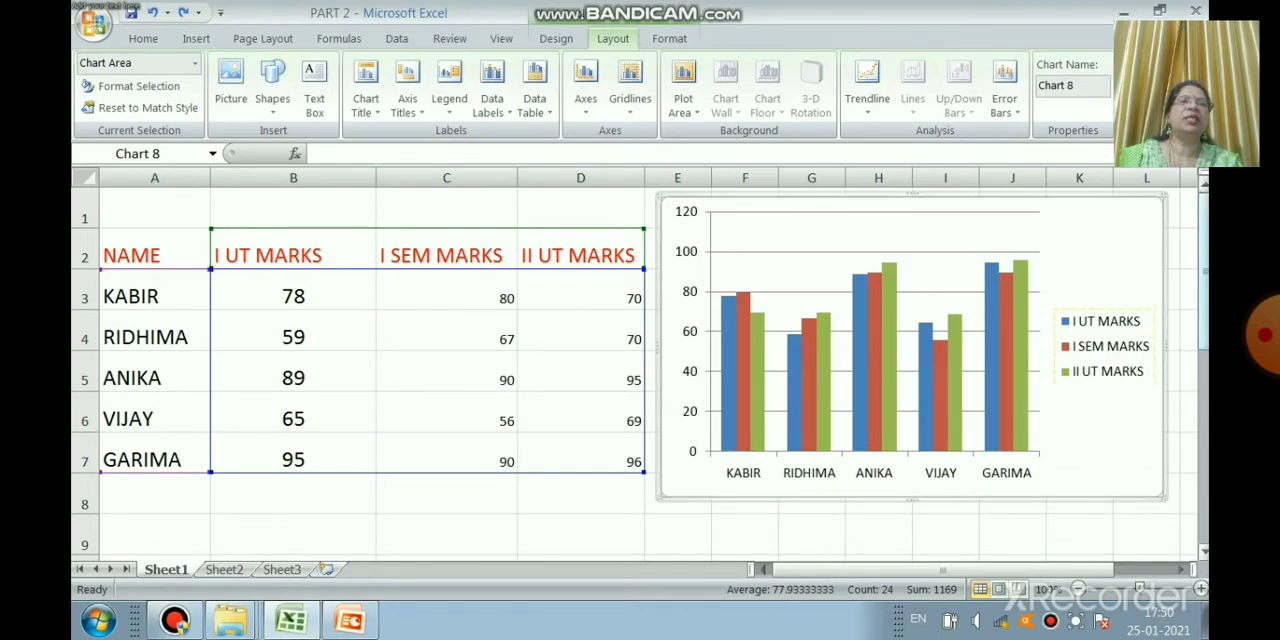
Step: Select the column chart's legend and show it at the top of the chart
{"action": "left_click", "coordinate": [1087, 322]}
{"action": "left_click", "coordinate": [1080, 340]}
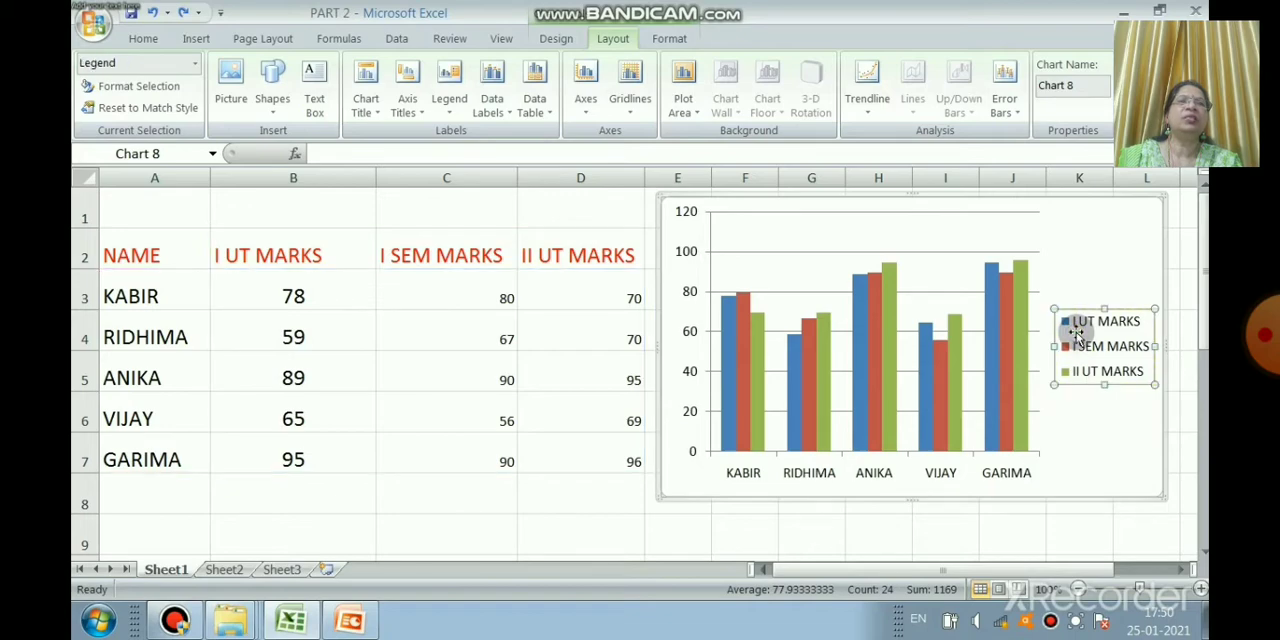
{"action": "left_click", "coordinate": [450, 108]}
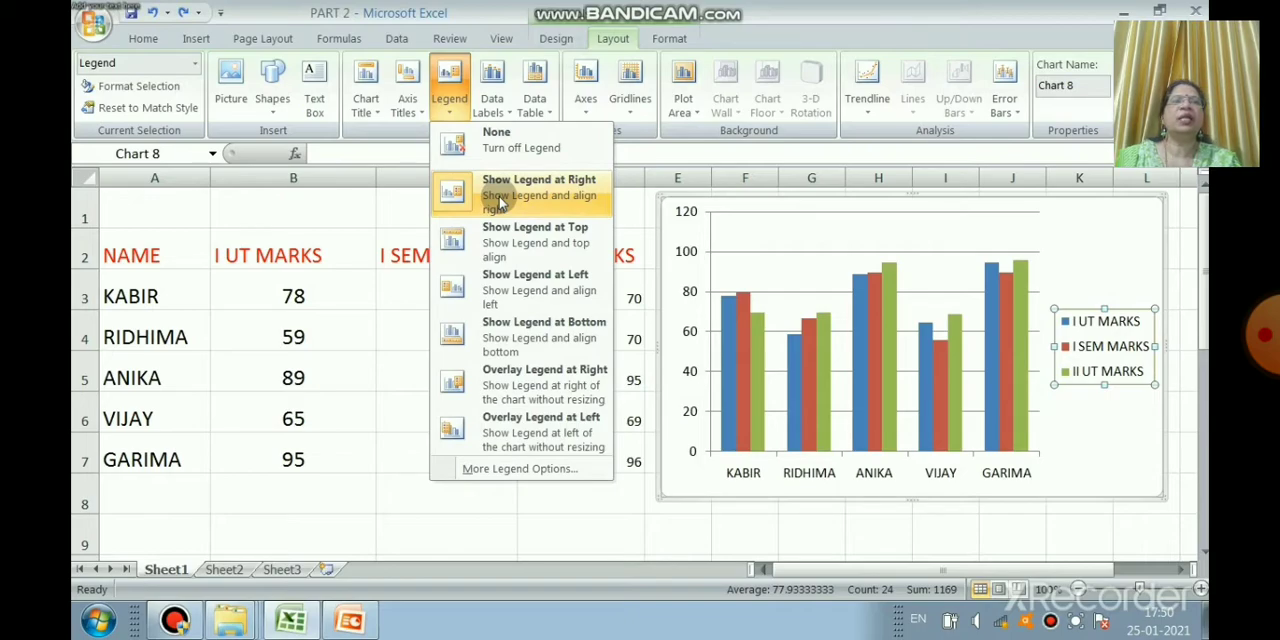
{"action": "left_click", "coordinate": [518, 243]}
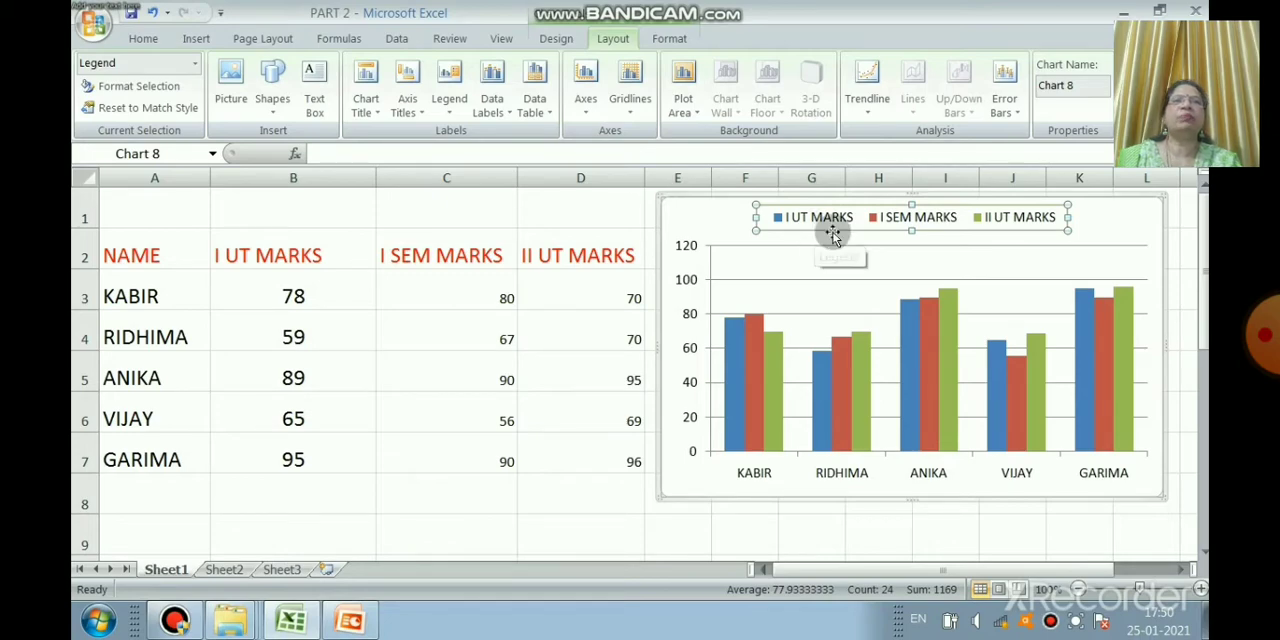
Step: Open the legend formatting and give the legend a solid fill in standard yellow
{"action": "right_click", "coordinate": [912, 232]}
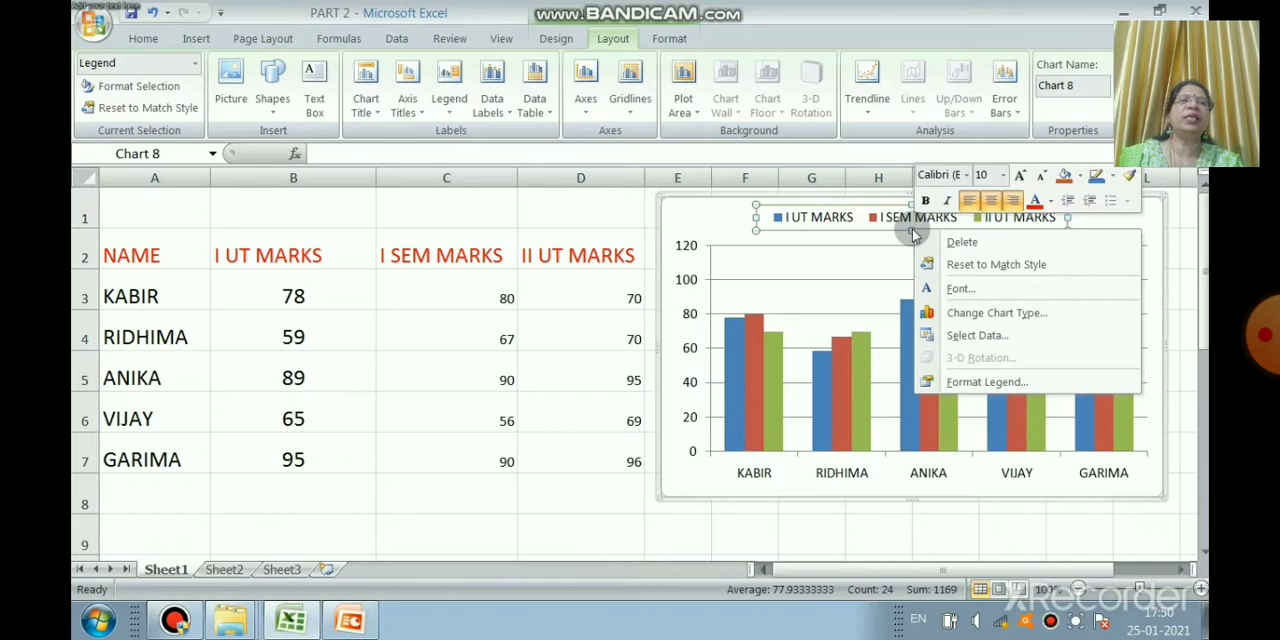
{"action": "left_click", "coordinate": [985, 382]}
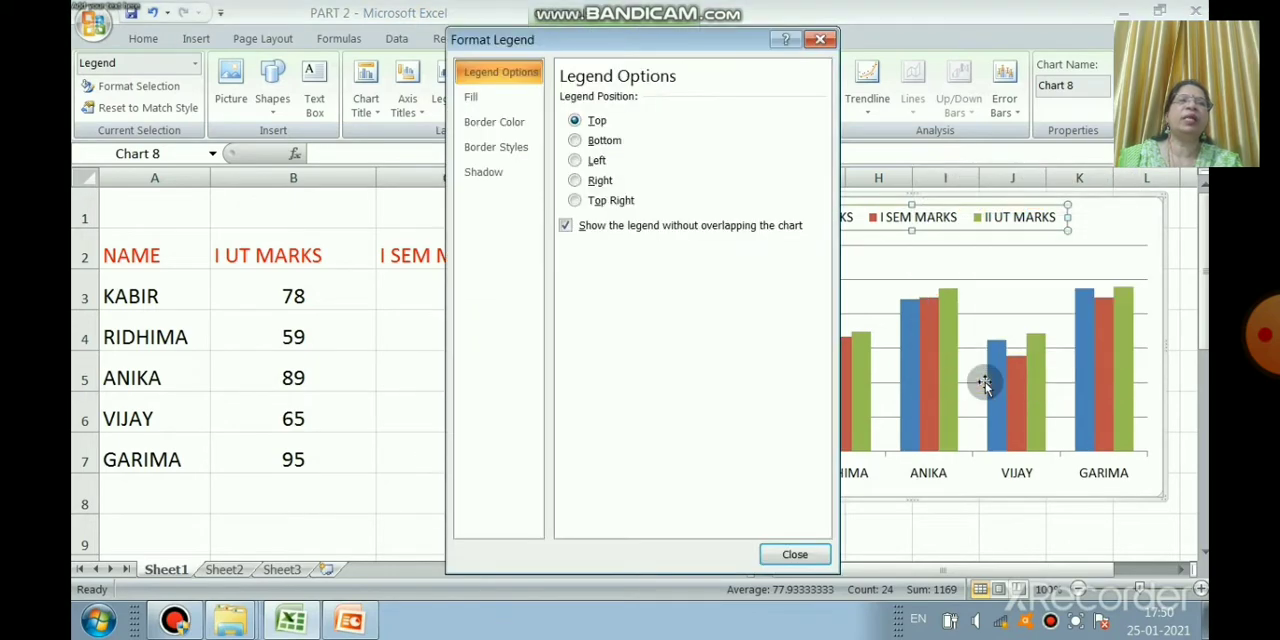
{"action": "left_click", "coordinate": [490, 98]}
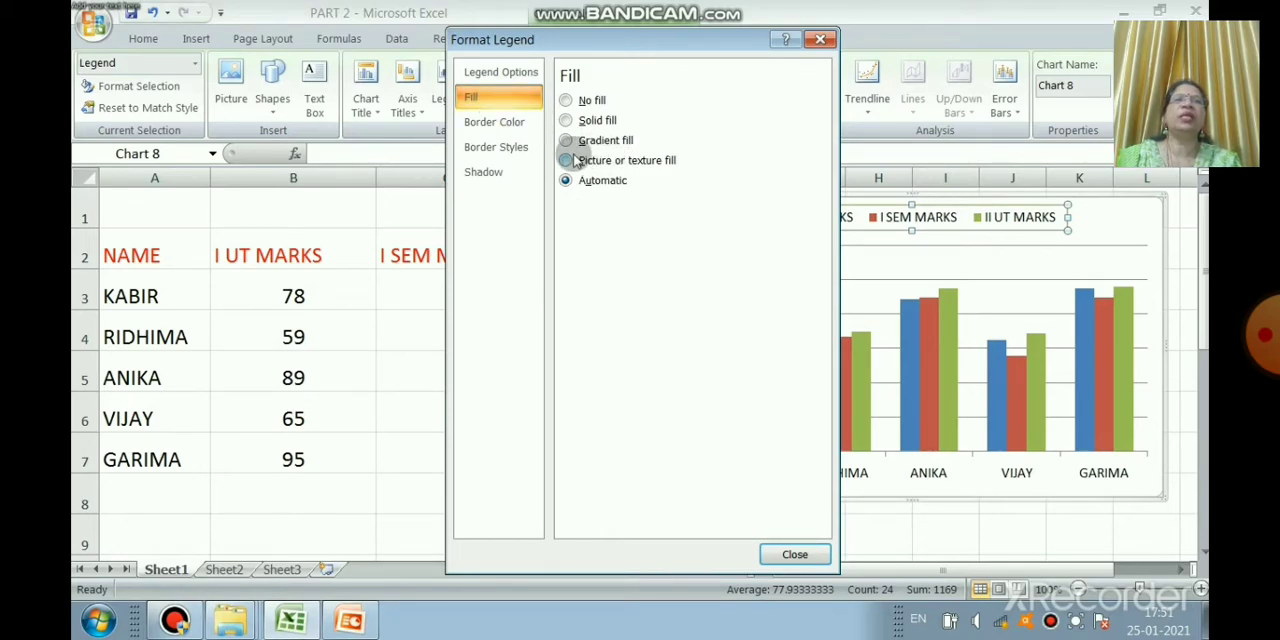
{"action": "left_click", "coordinate": [566, 120]}
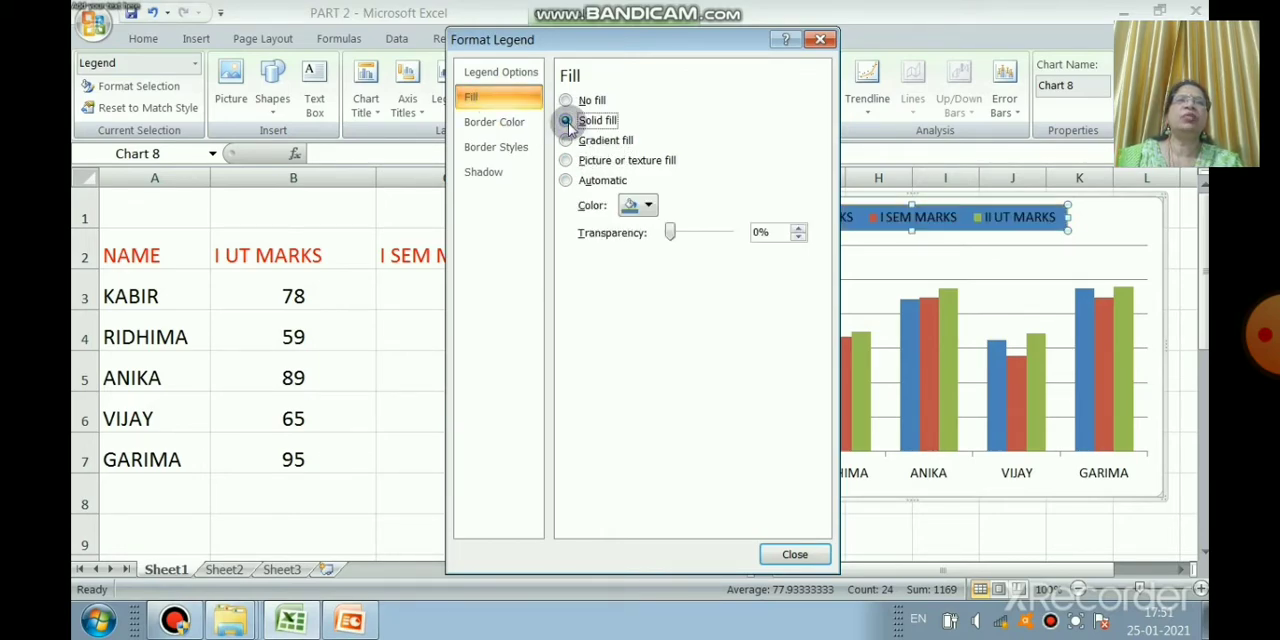
{"action": "left_click", "coordinate": [650, 205]}
{"action": "left_click", "coordinate": [677, 356]}
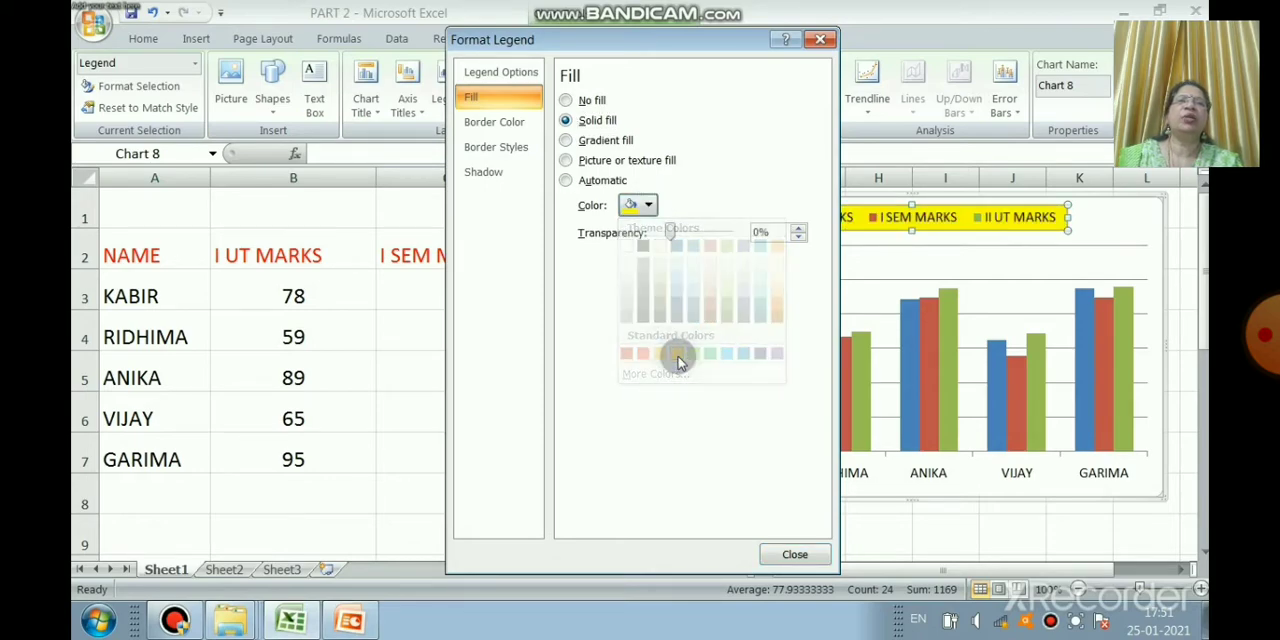
Step: Try a gradient line for the legend border, return it to Automatic, and choose the long-dash line type
{"action": "left_click", "coordinate": [518, 123]}
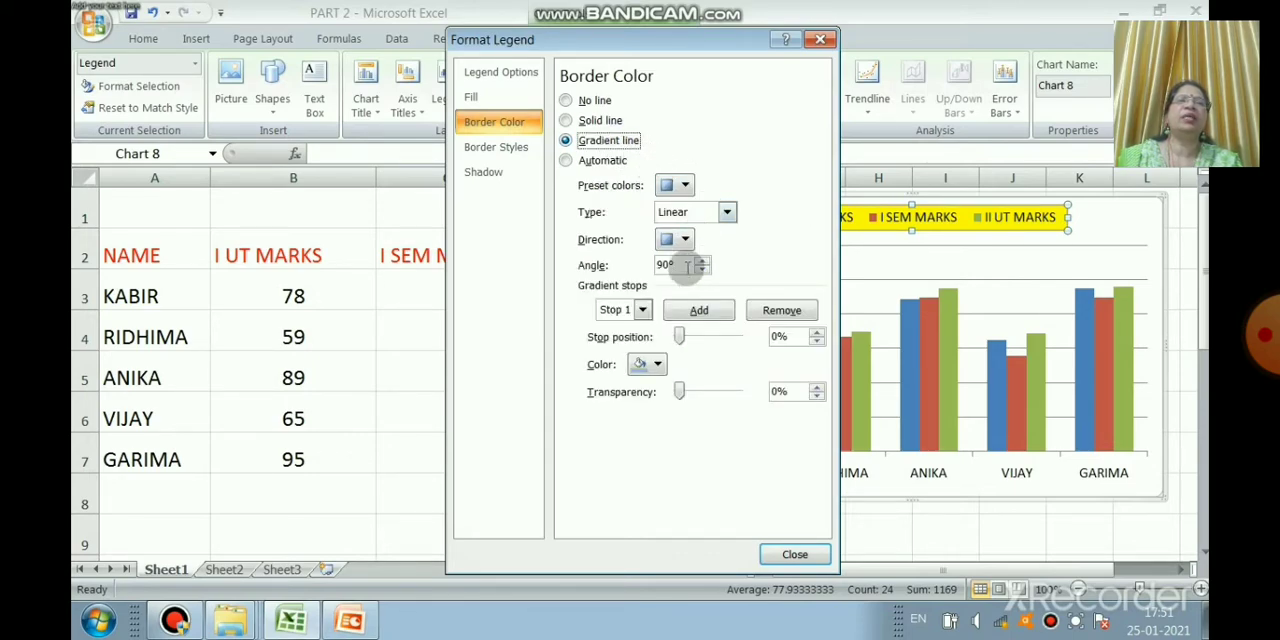
{"action": "left_click", "coordinate": [612, 163]}
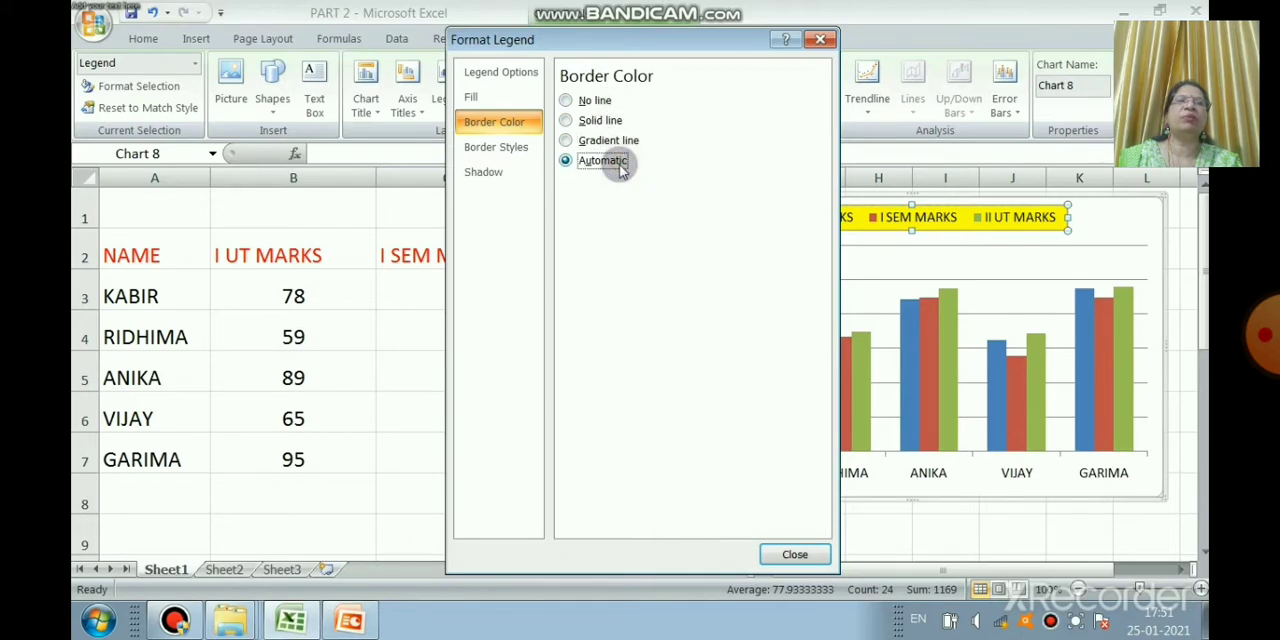
{"action": "left_click", "coordinate": [512, 148]}
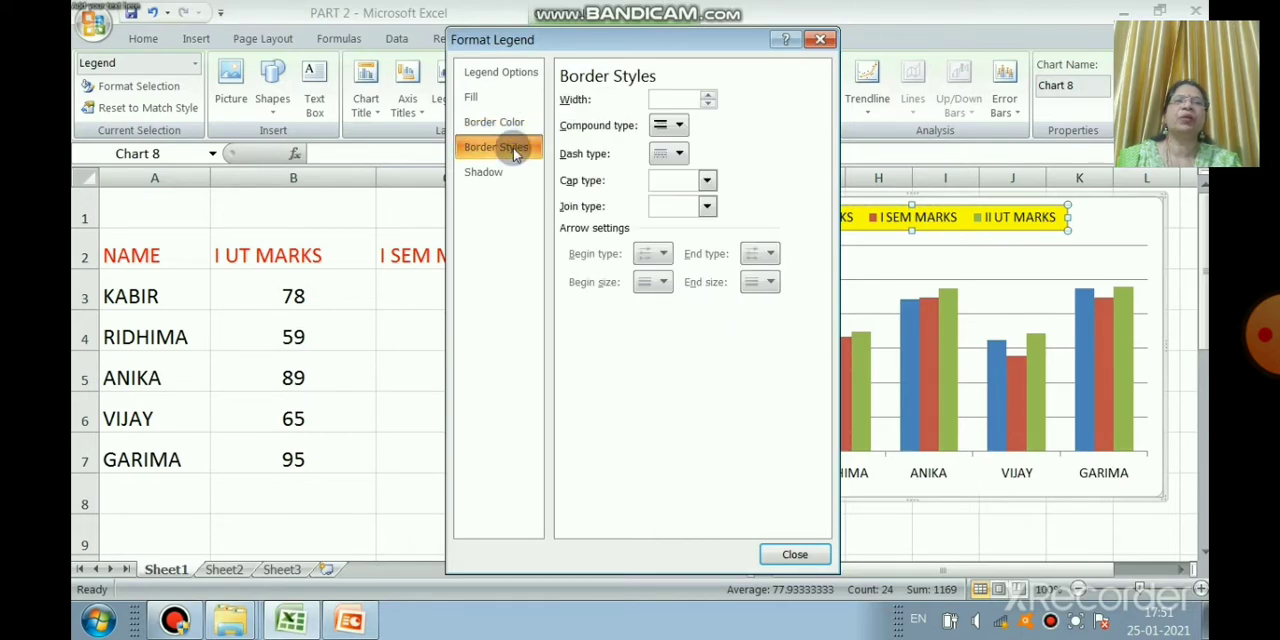
{"action": "left_click", "coordinate": [668, 128]}
{"action": "left_click", "coordinate": [690, 152]}
{"action": "left_click", "coordinate": [679, 152]}
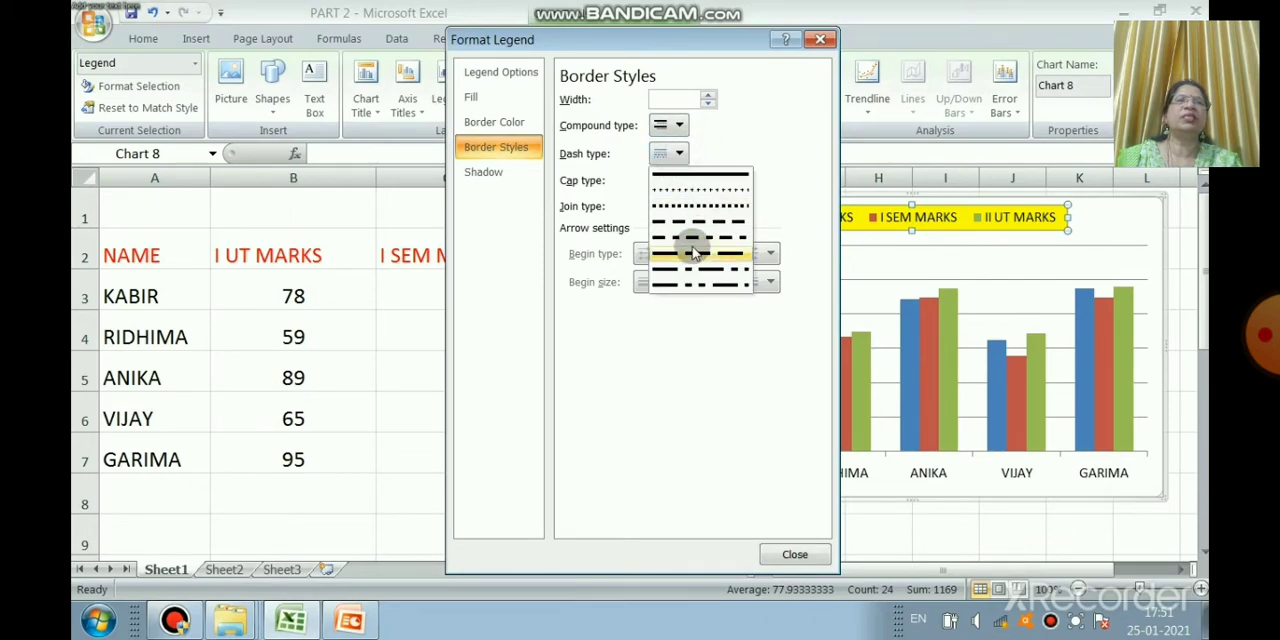
{"action": "left_click", "coordinate": [695, 256]}
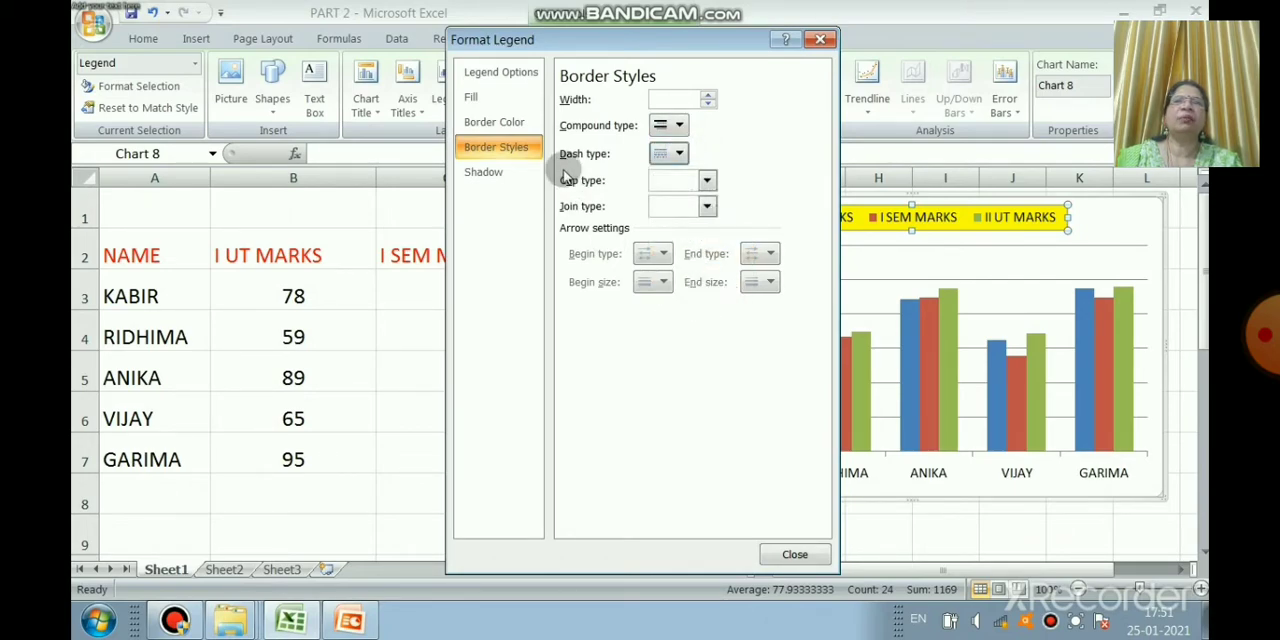
Step: Add a shadow to the legend with 28% transparency and a blue theme color, and close the legend formatting
{"action": "left_click", "coordinate": [513, 172]}
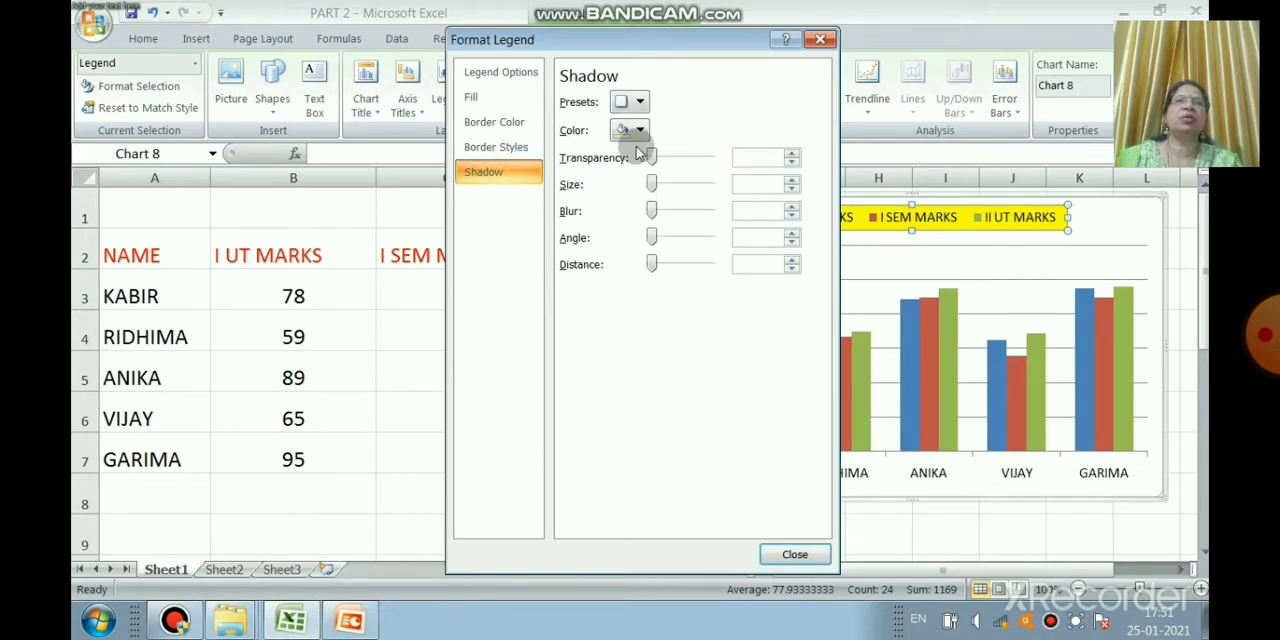
{"action": "left_click_drag", "start_coordinate": [654, 160], "coordinate": [676, 163]}
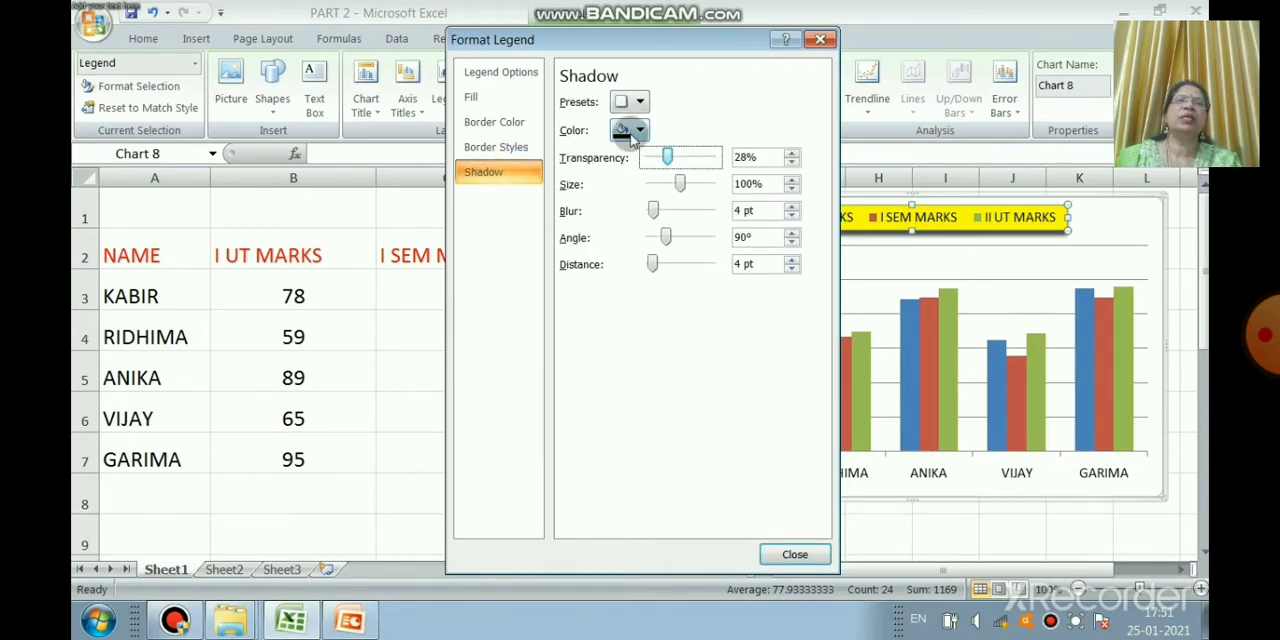
{"action": "left_click", "coordinate": [630, 130]}
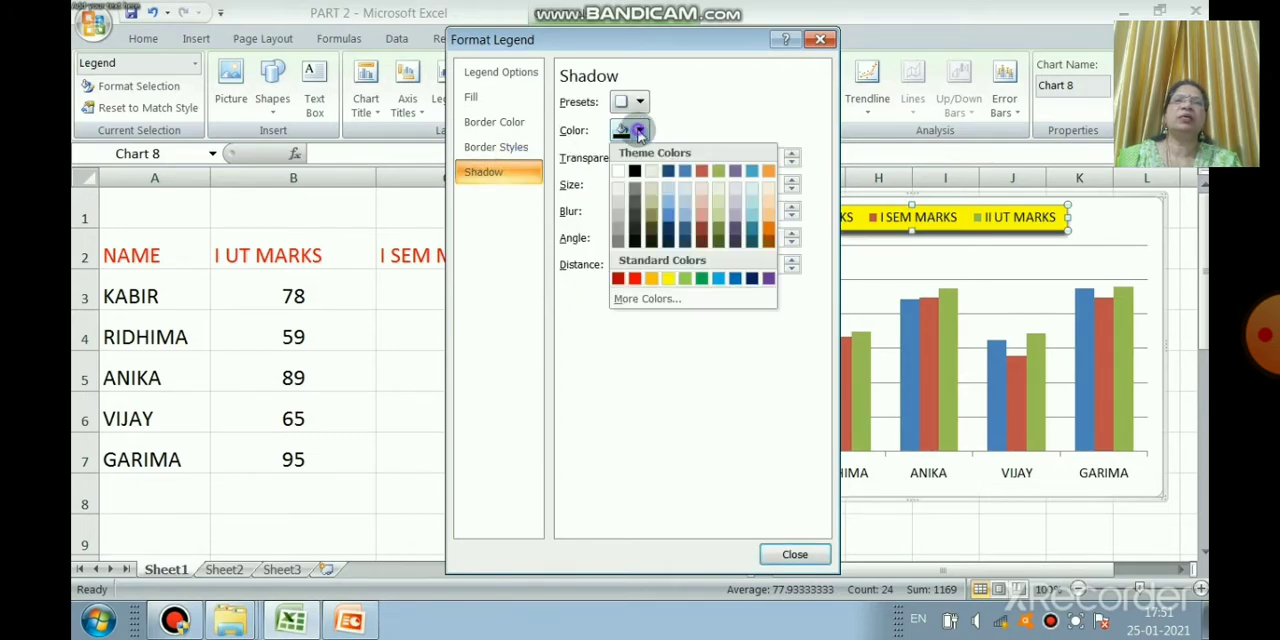
{"action": "left_click", "coordinate": [670, 209]}
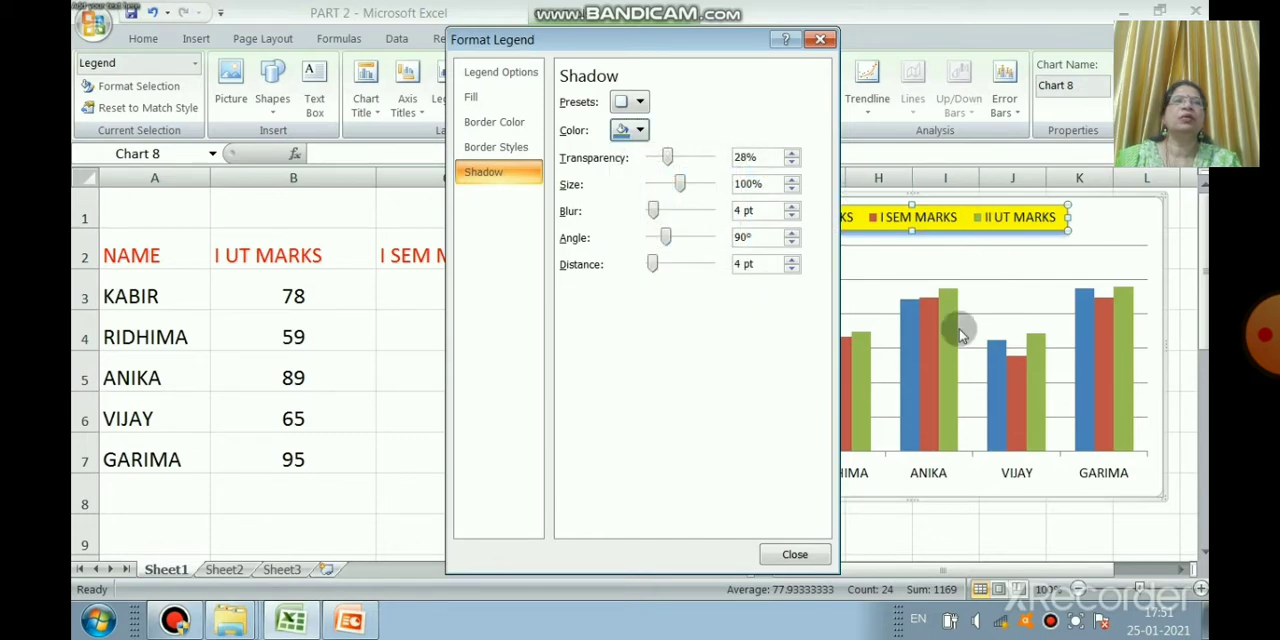
{"action": "left_click", "coordinate": [800, 554]}
Step: Reselect the whole legend, reopen its formatting, and choose the dash line type for its border
{"action": "left_click", "coordinate": [800, 215]}
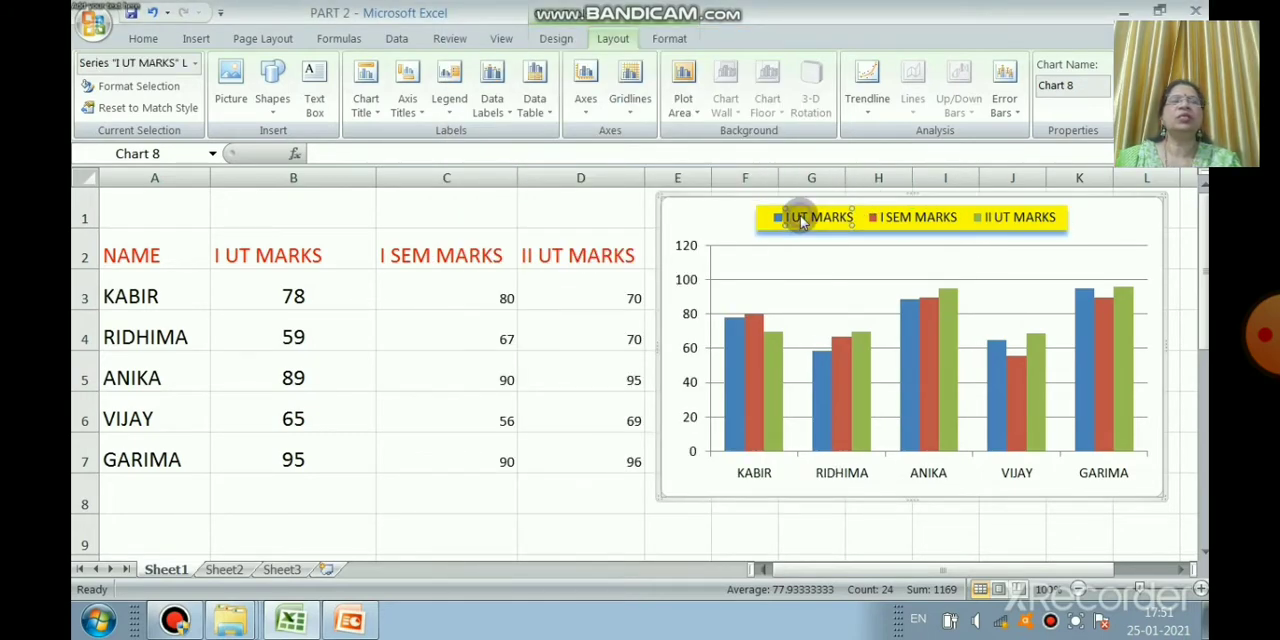
{"action": "left_click", "coordinate": [801, 205]}
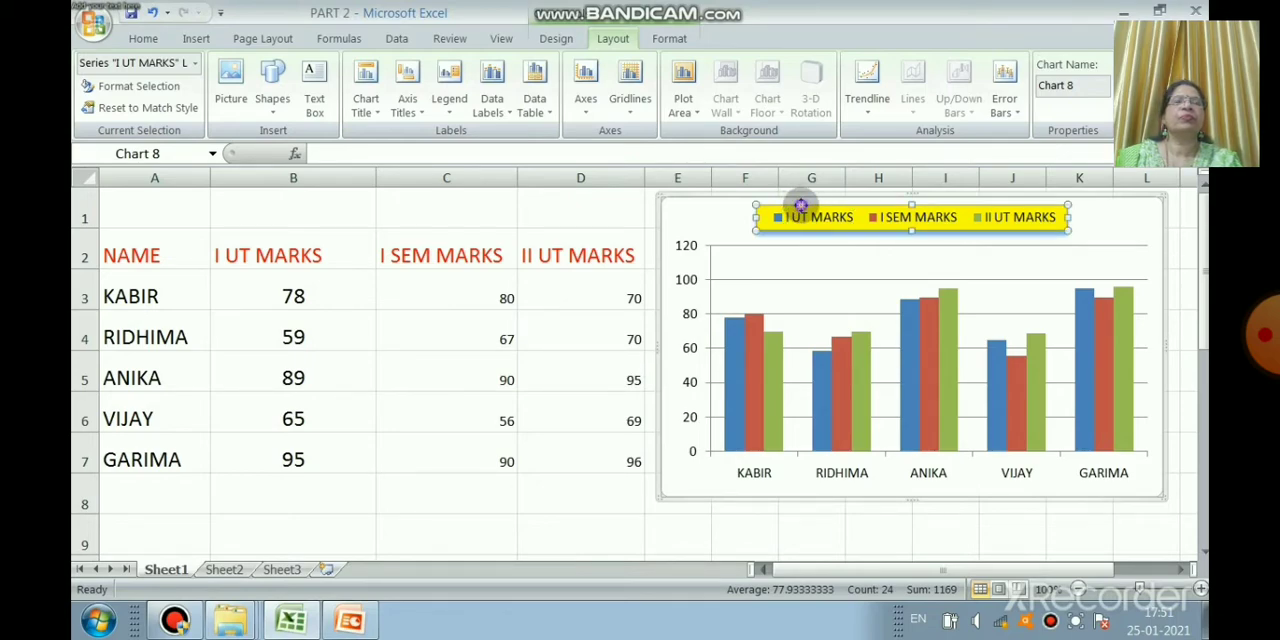
{"action": "right_click", "coordinate": [917, 233]}
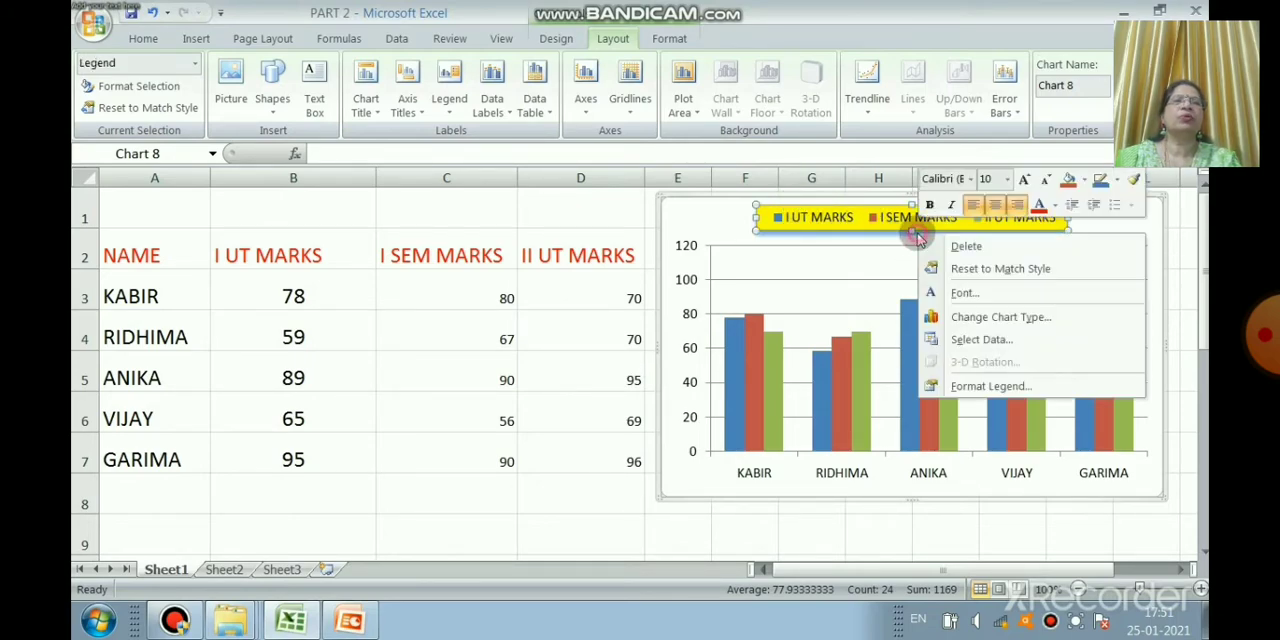
{"action": "left_click", "coordinate": [990, 387]}
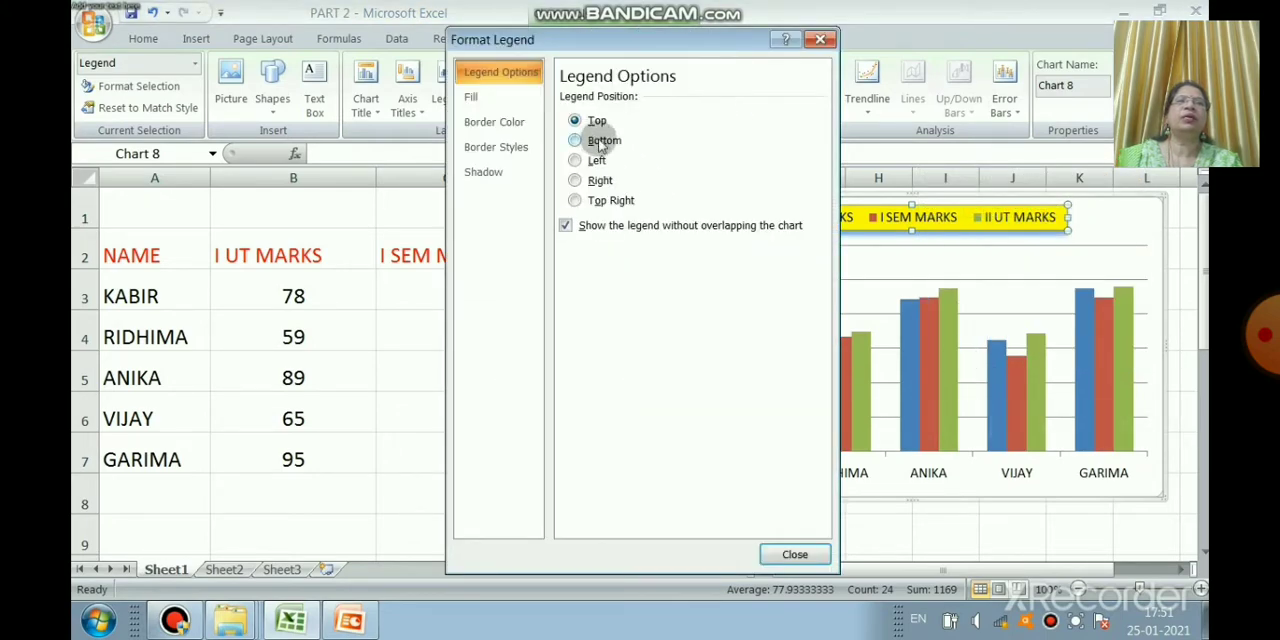
{"action": "left_click", "coordinate": [491, 153]}
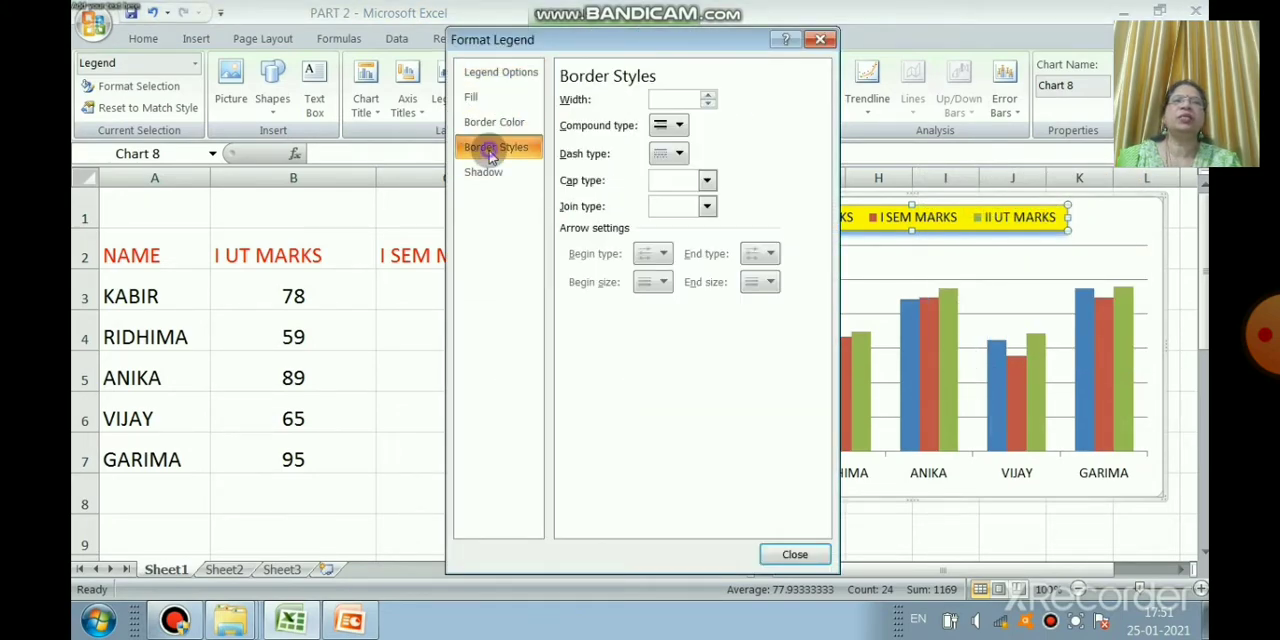
{"action": "left_click", "coordinate": [680, 125]}
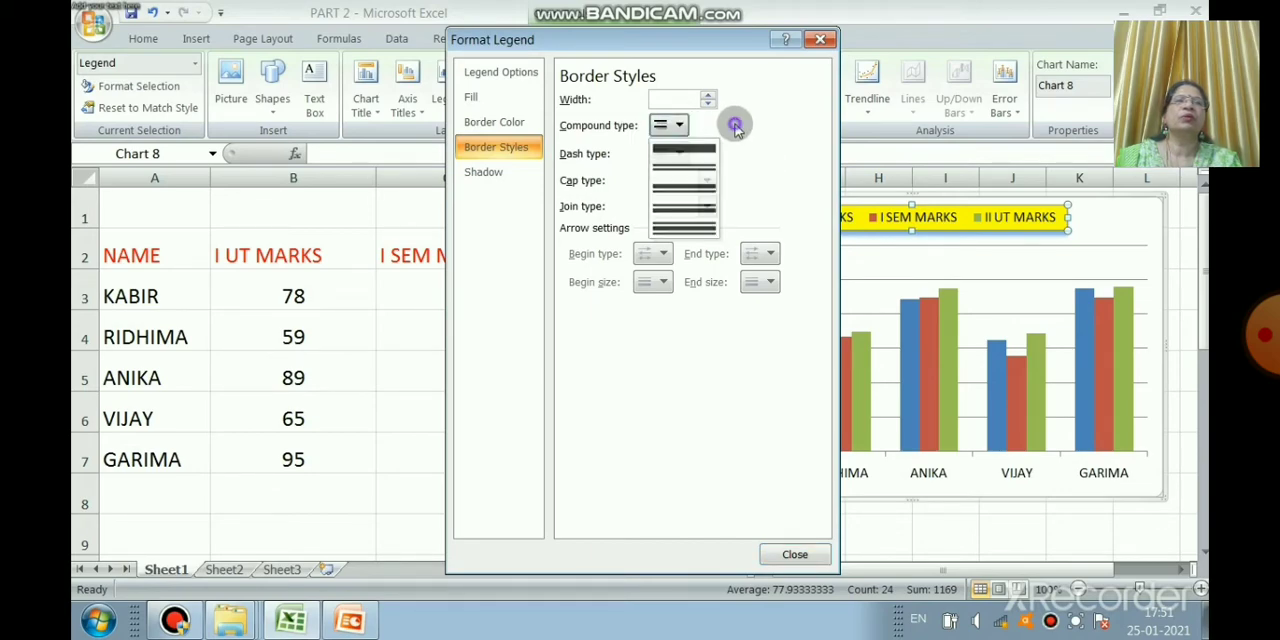
{"action": "left_click", "coordinate": [680, 154]}
{"action": "left_click", "coordinate": [680, 154]}
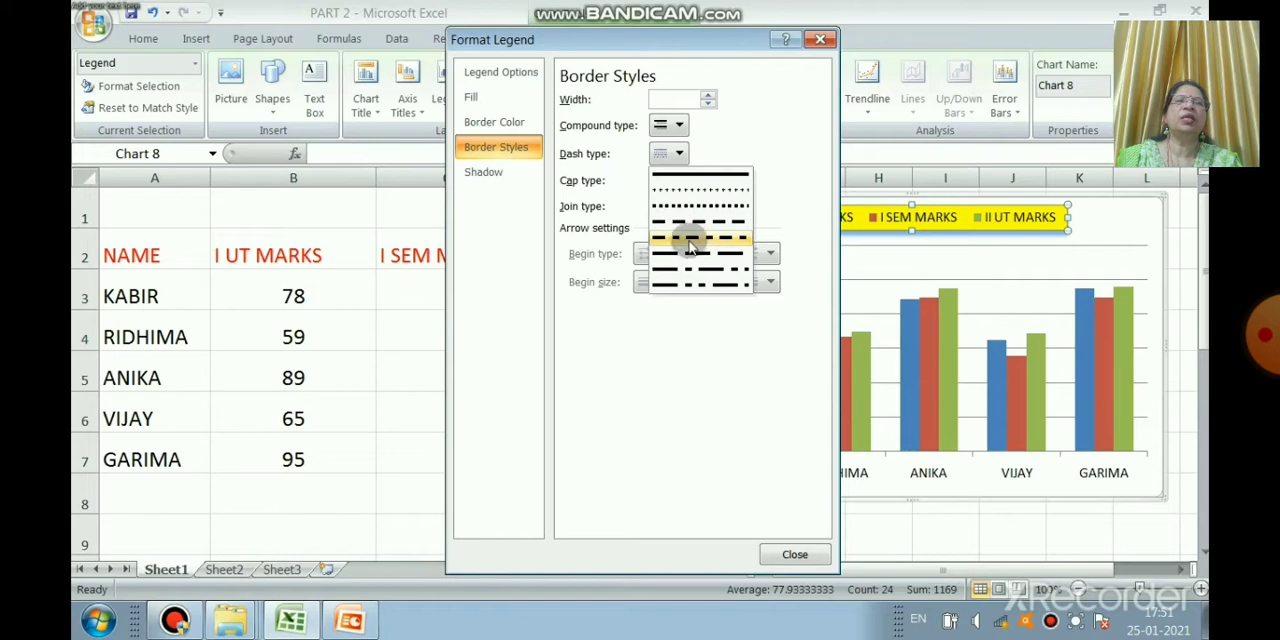
{"action": "left_click", "coordinate": [682, 226]}
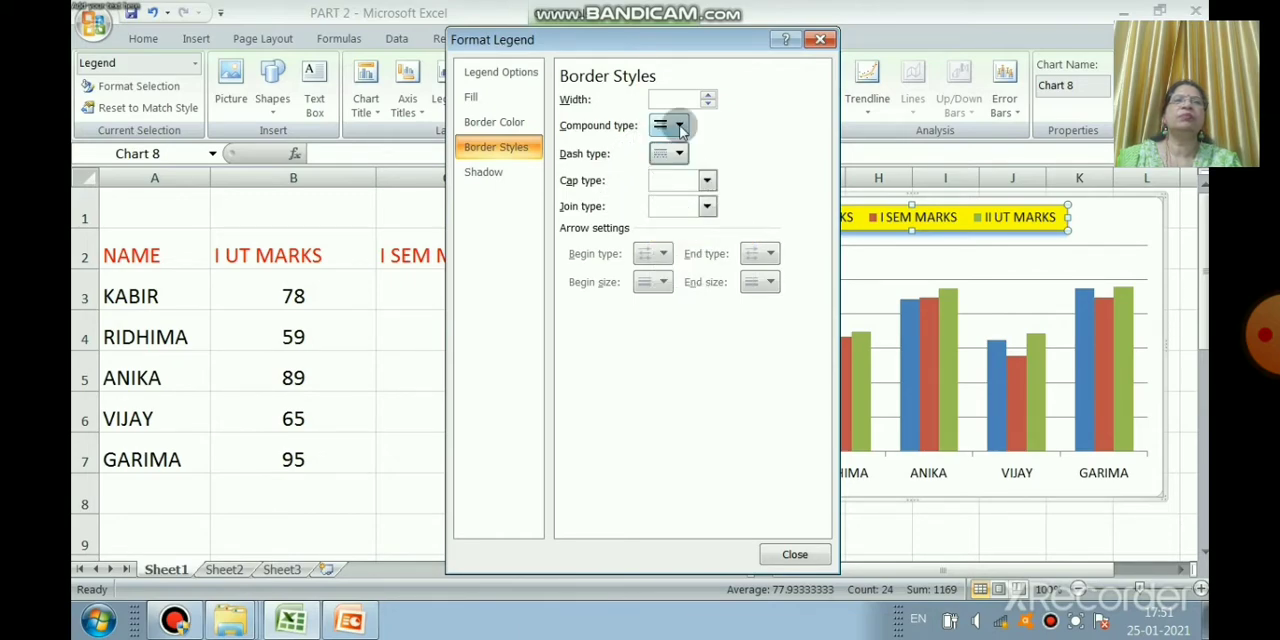
Step: Try a 2 pt width for the legend border, choose the thick-thin compound type, and close the legend formatting
{"action": "left_click", "coordinate": [711, 104]}
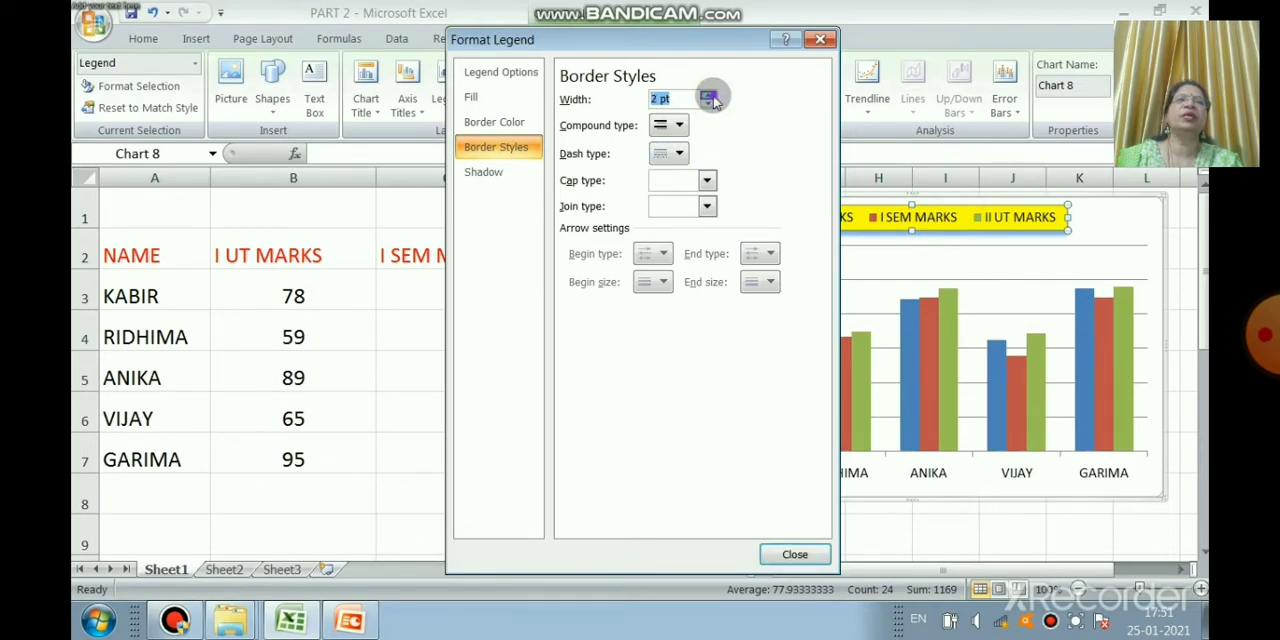
{"action": "left_click", "coordinate": [677, 125]}
{"action": "left_click", "coordinate": [679, 159]}
{"action": "left_click", "coordinate": [709, 95]}
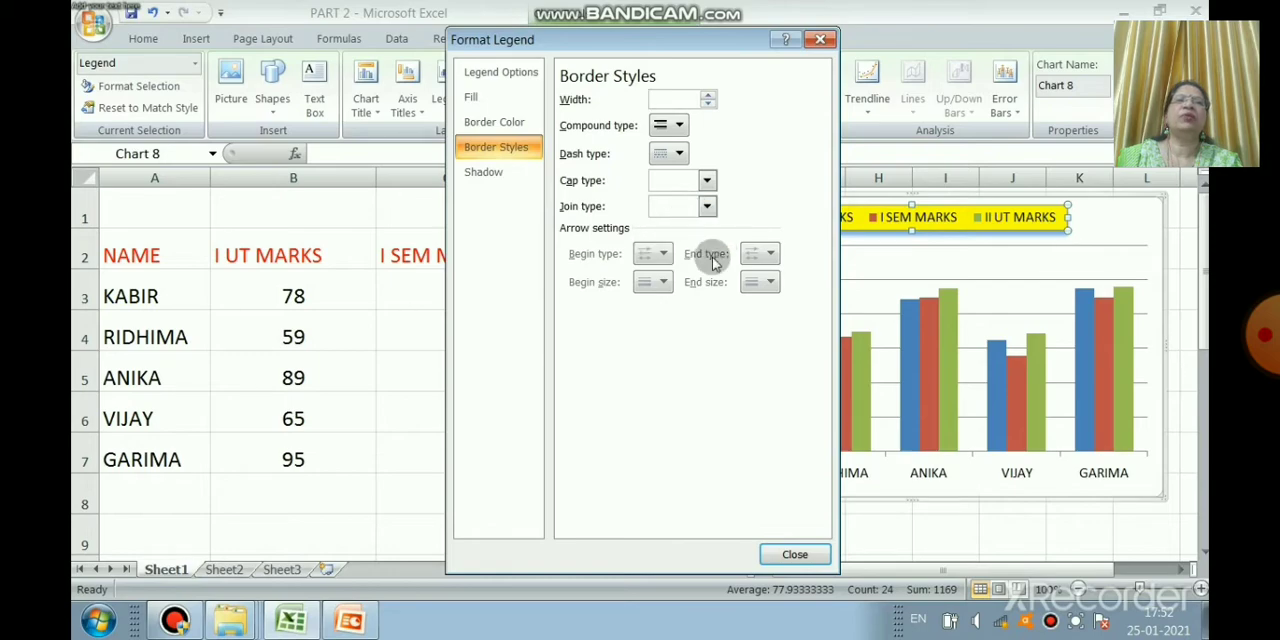
{"action": "left_click", "coordinate": [675, 125]}
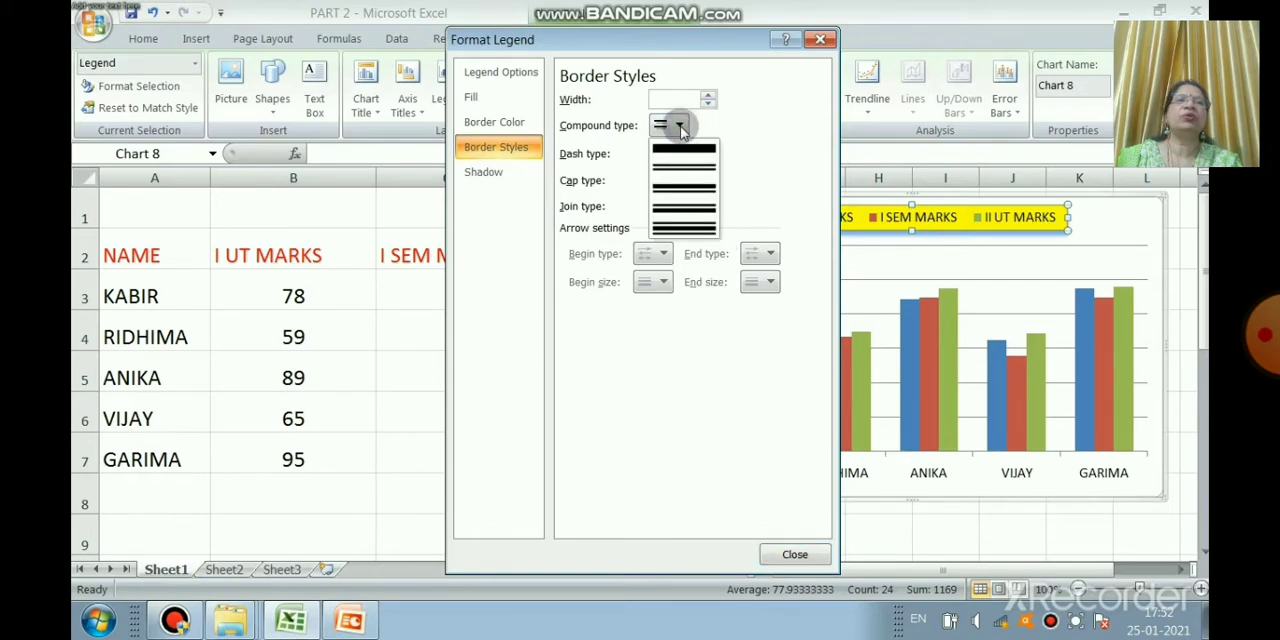
{"action": "left_click", "coordinate": [690, 188]}
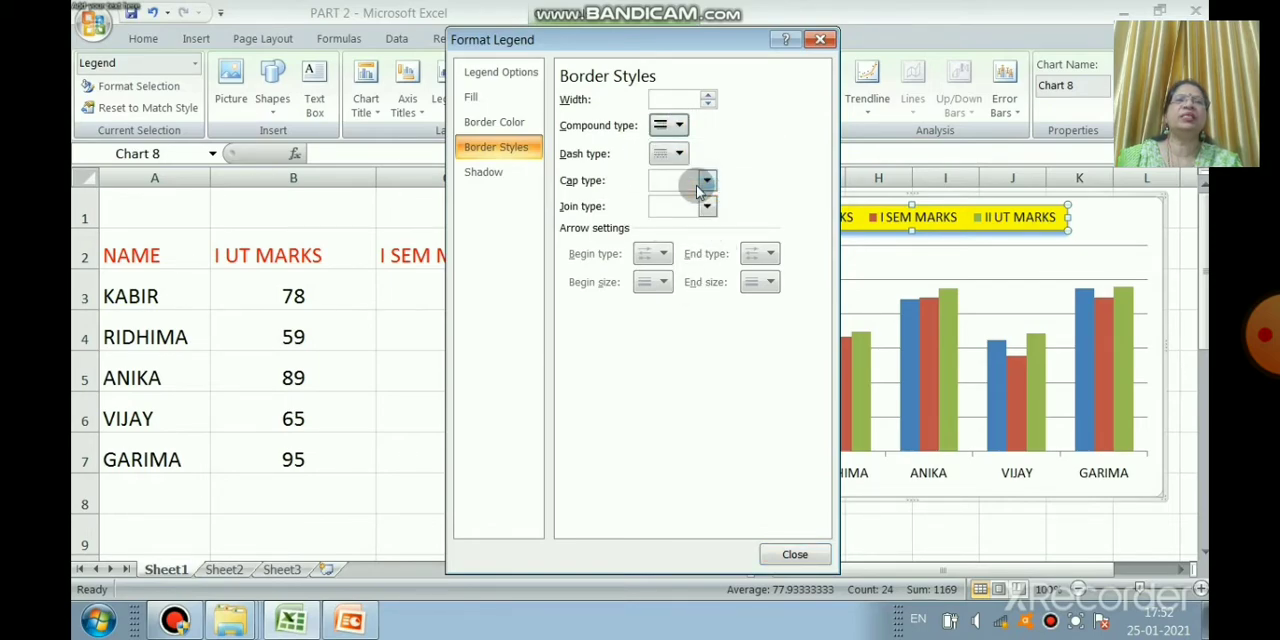
{"action": "left_click", "coordinate": [797, 554]}
{"action": "left_click", "coordinate": [921, 240]}
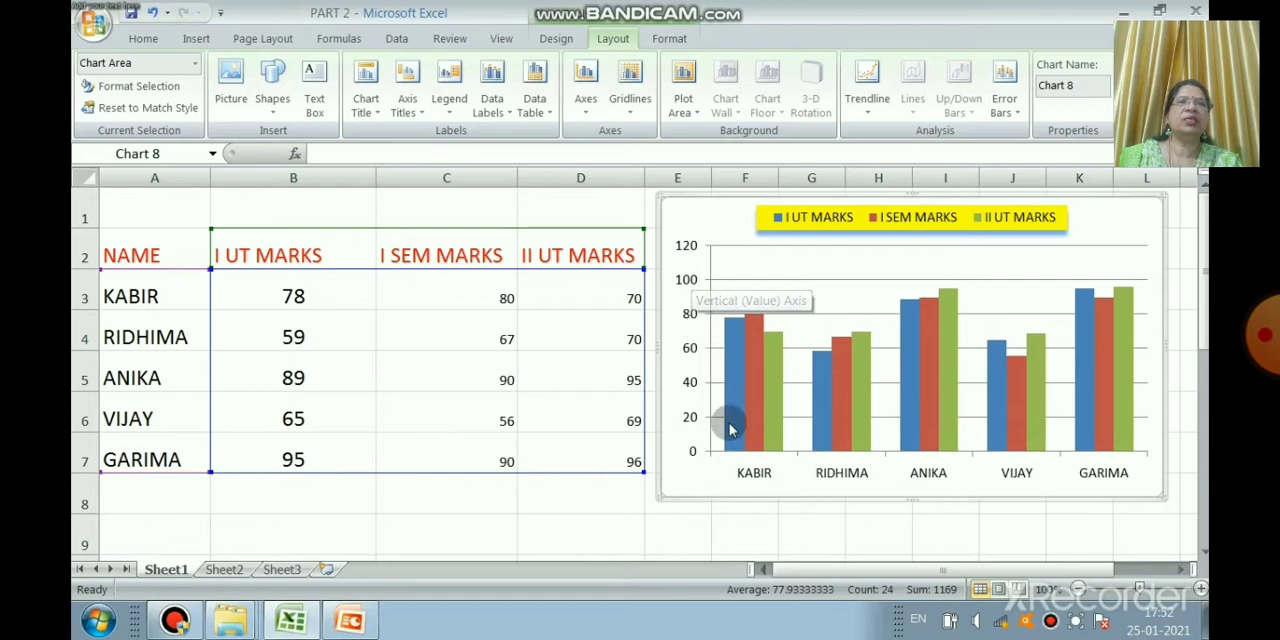
Step: Open the vertical value axis formatting and set a fixed minimum of 20 and a fixed maximum of 200
{"action": "mouse_move", "coordinate": [734, 444]}
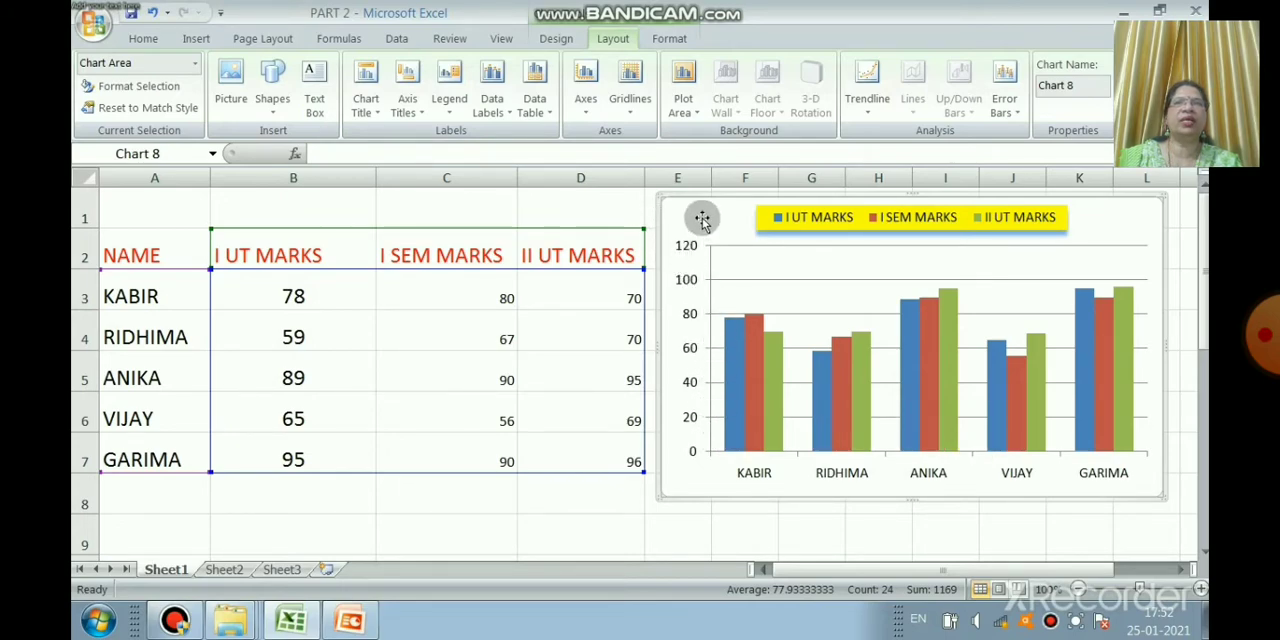
{"action": "right_click", "coordinate": [711, 335]}
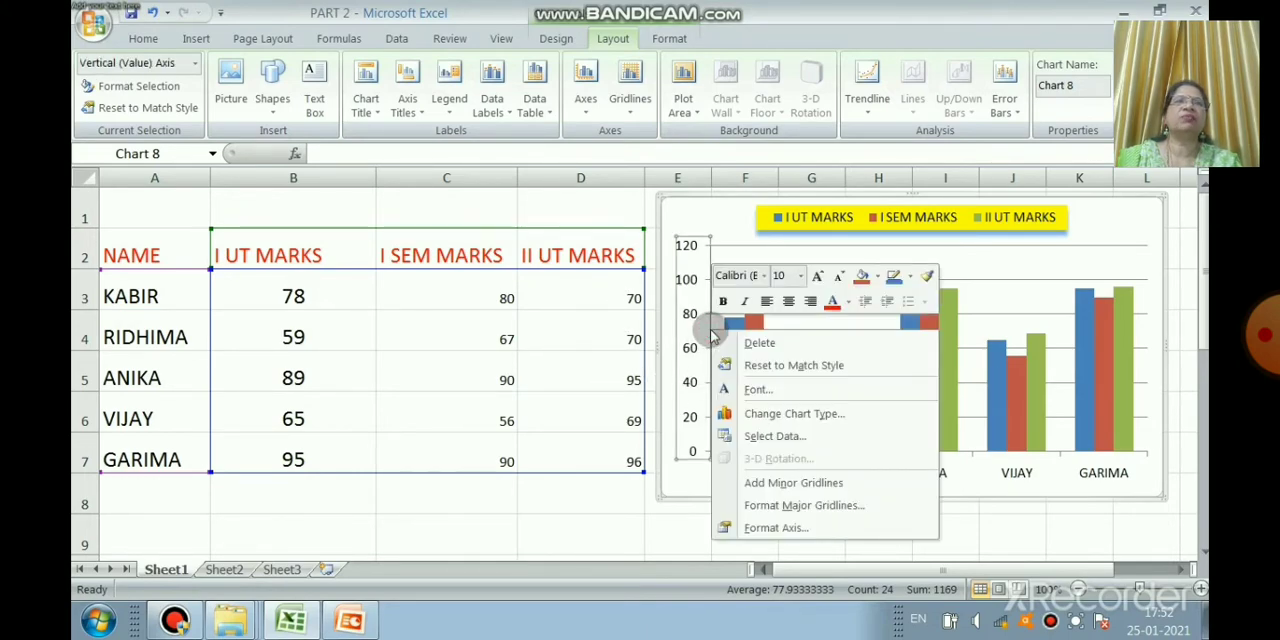
{"action": "left_click", "coordinate": [777, 528]}
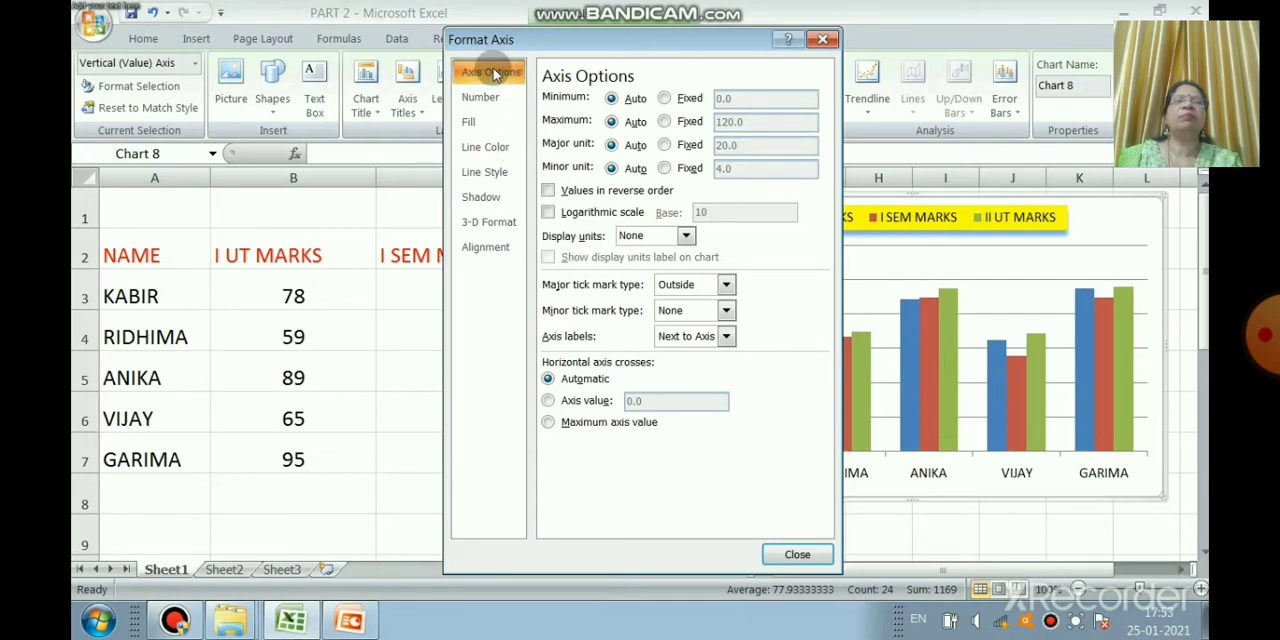
{"action": "left_click", "coordinate": [664, 98]}
{"action": "key", "text": "BackSpace"}
{"action": "key", "text": "BackSpace"}
{"action": "key", "text": "BackSpace"}
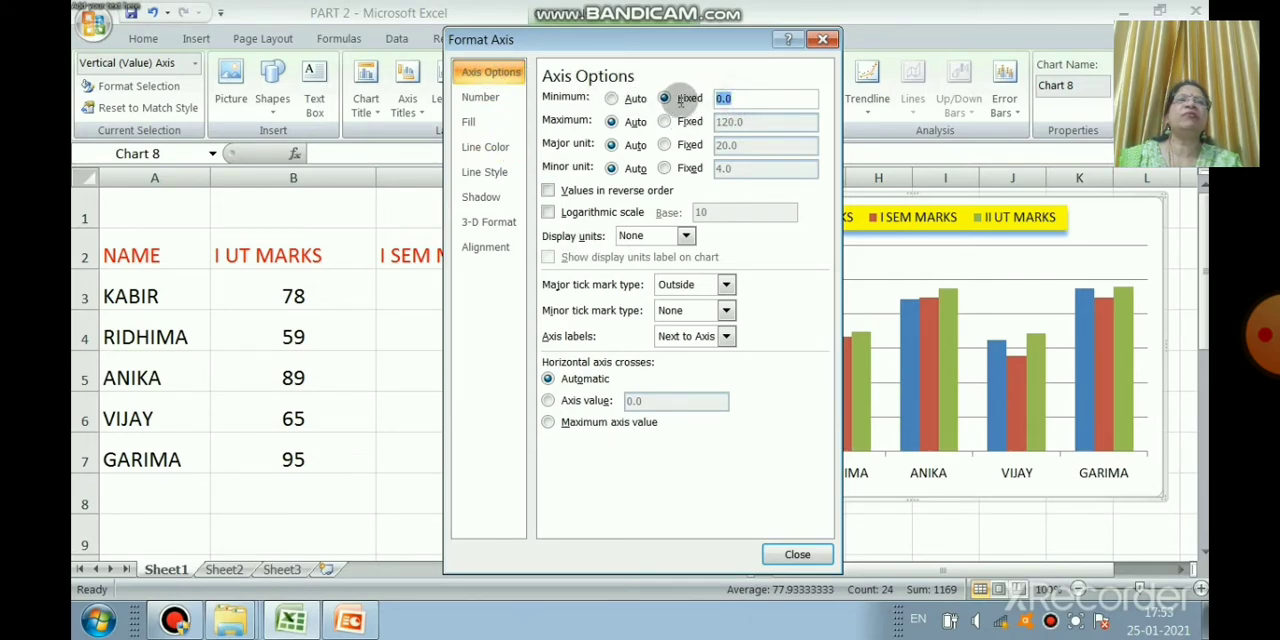
{"action": "type", "text": "2"}
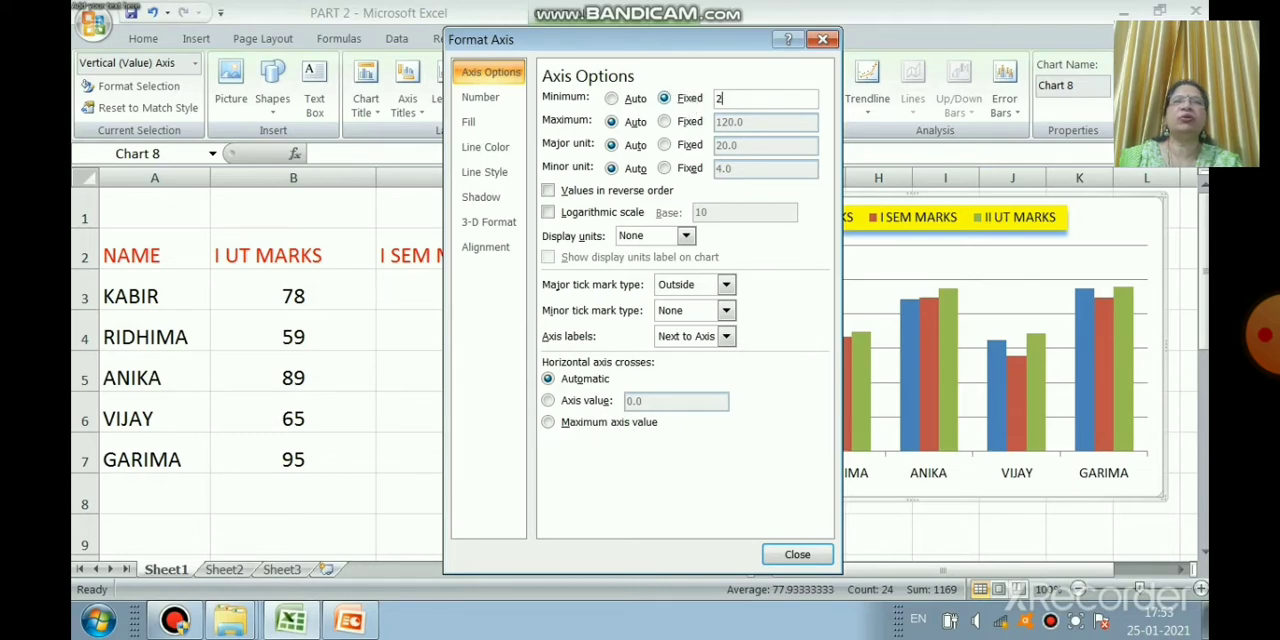
{"action": "type", "text": "0"}
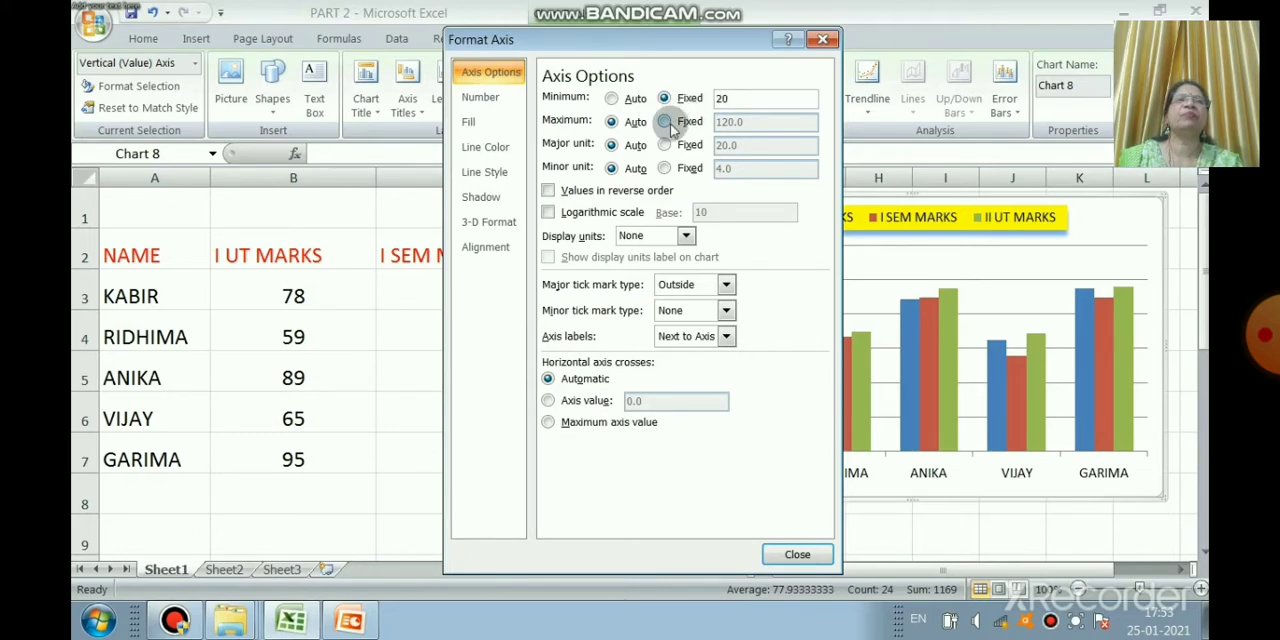
{"action": "left_click", "coordinate": [664, 121]}
{"action": "left_click_drag", "start_coordinate": [758, 118], "coordinate": [695, 127]}
{"action": "type", "text": "2"}
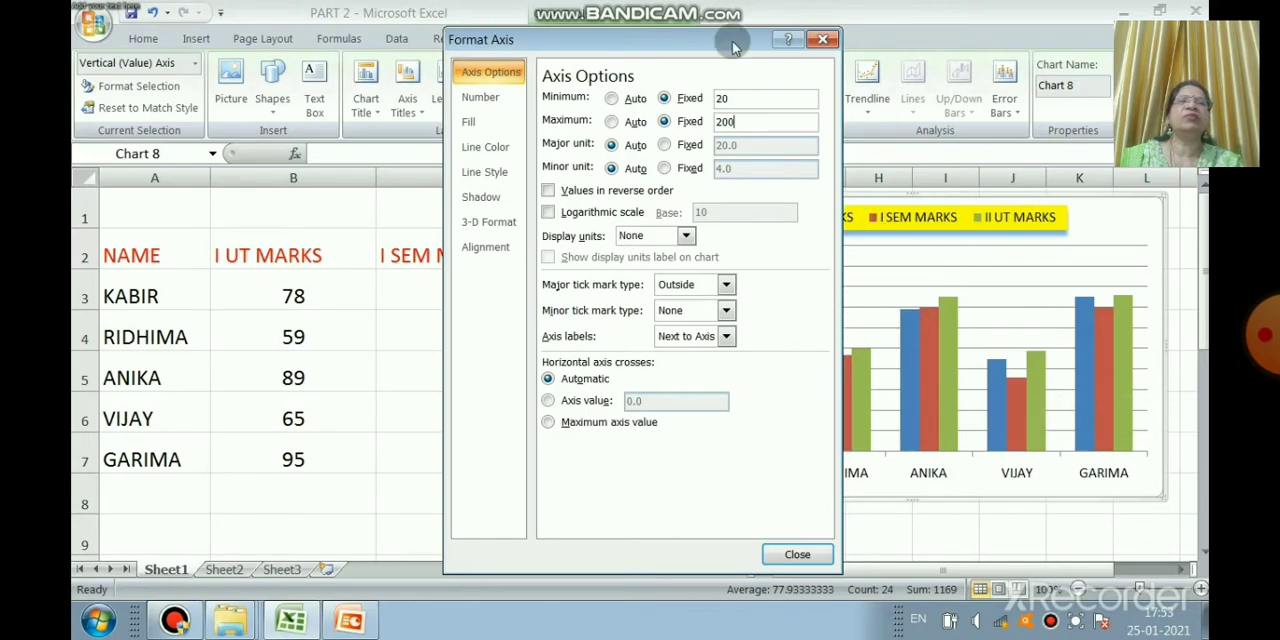
Step: Move the formatting dialog off the chart, set the vertical axis's fixed minimum to 10, and close the dialog
{"action": "left_click_drag", "start_coordinate": [725, 39], "coordinate": [513, 61]}
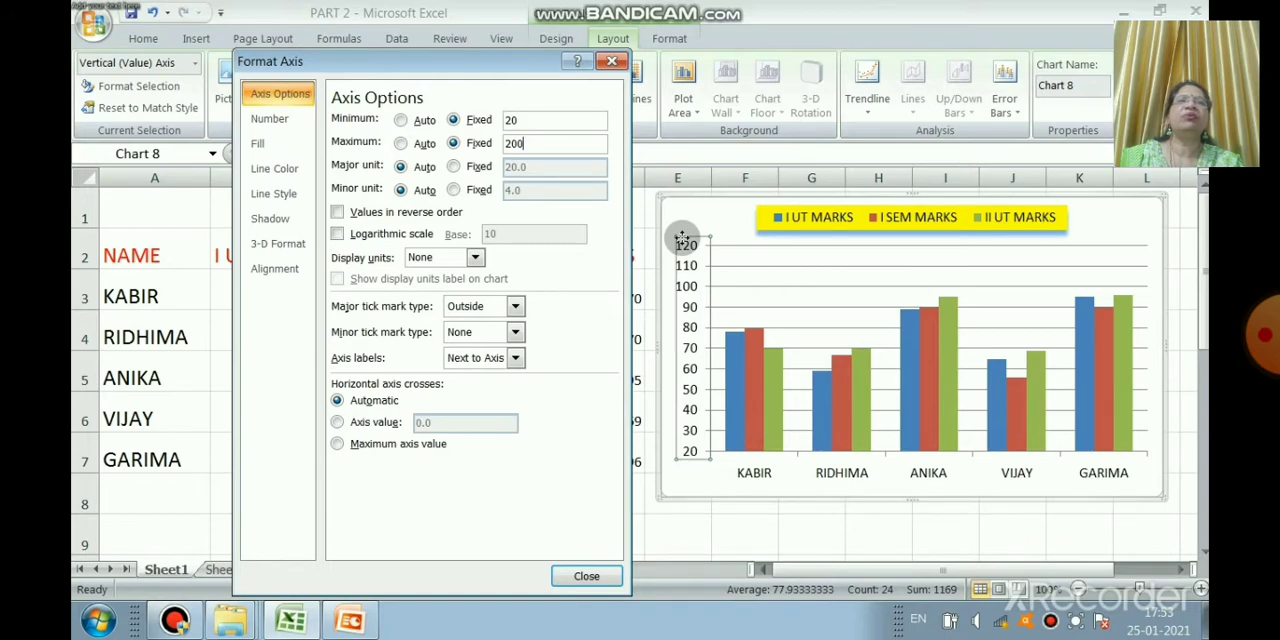
{"action": "double_click", "coordinate": [516, 119]}
{"action": "type", "text": "1"}
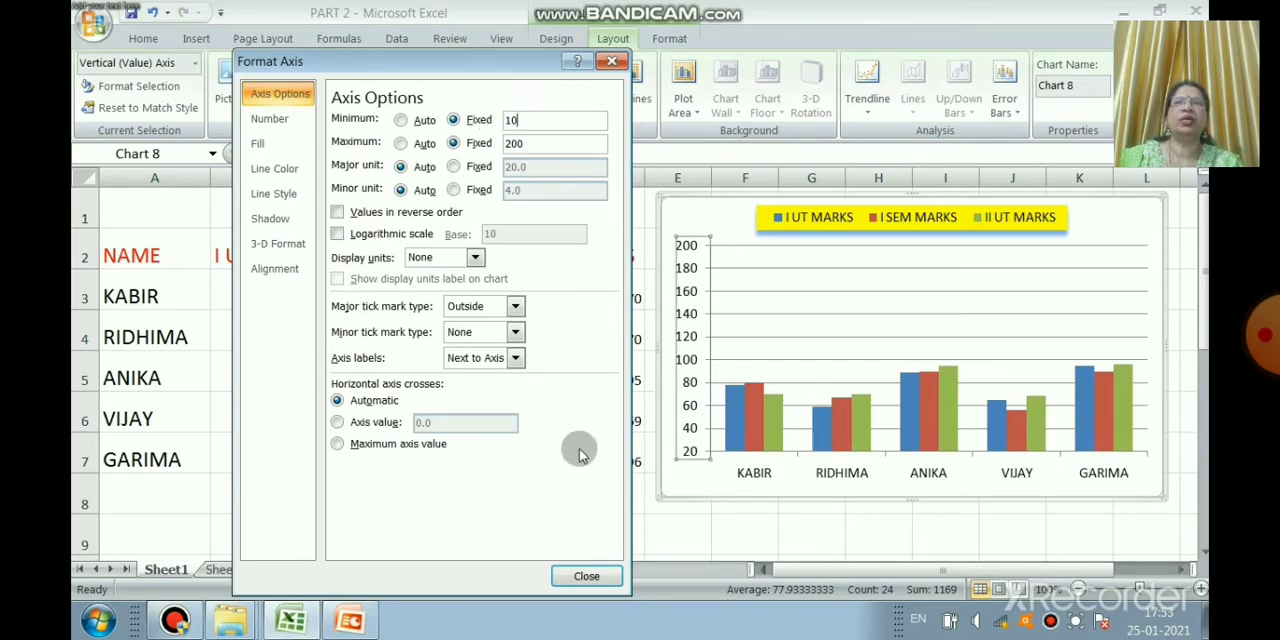
{"action": "left_click", "coordinate": [588, 577]}
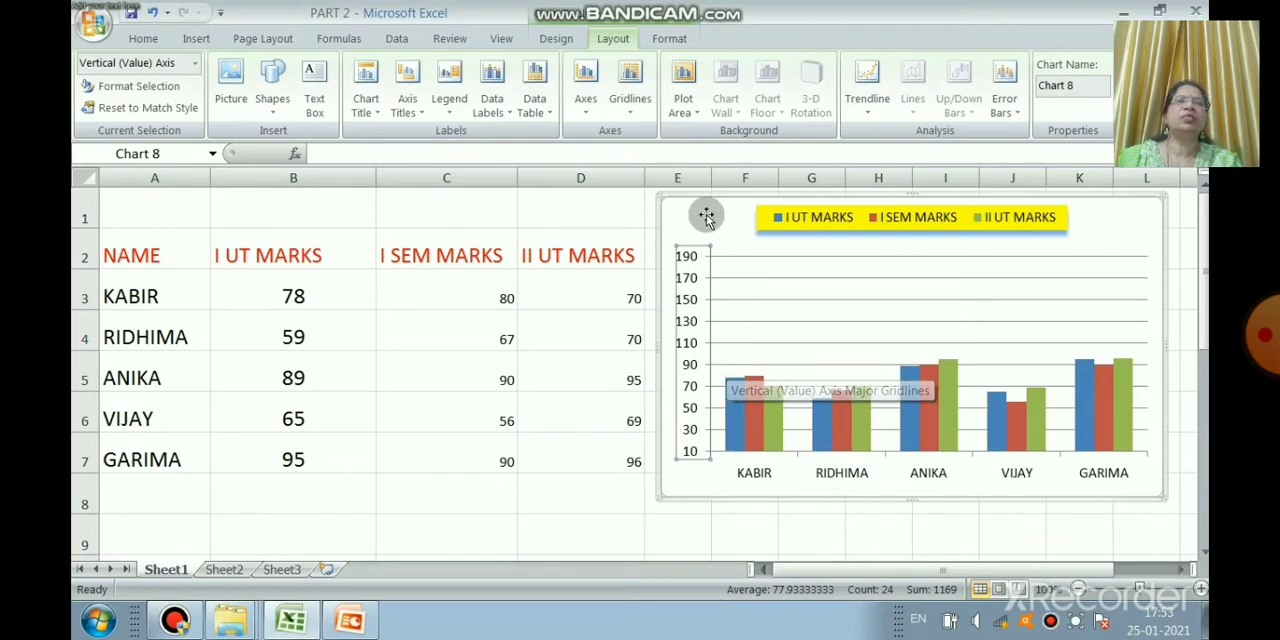
Step: Reopen the vertical axis formatting, set the fixed minimum to 1 and the maximum to 100, and close it
{"action": "right_click", "coordinate": [677, 288]}
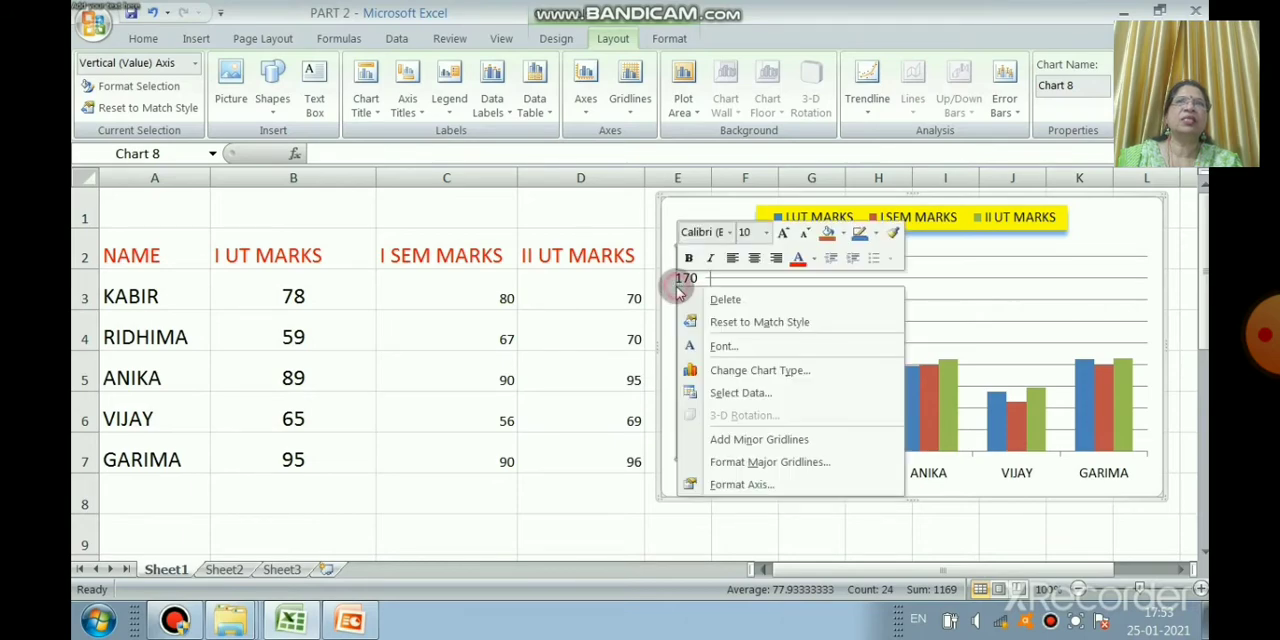
{"action": "left_click", "coordinate": [758, 485]}
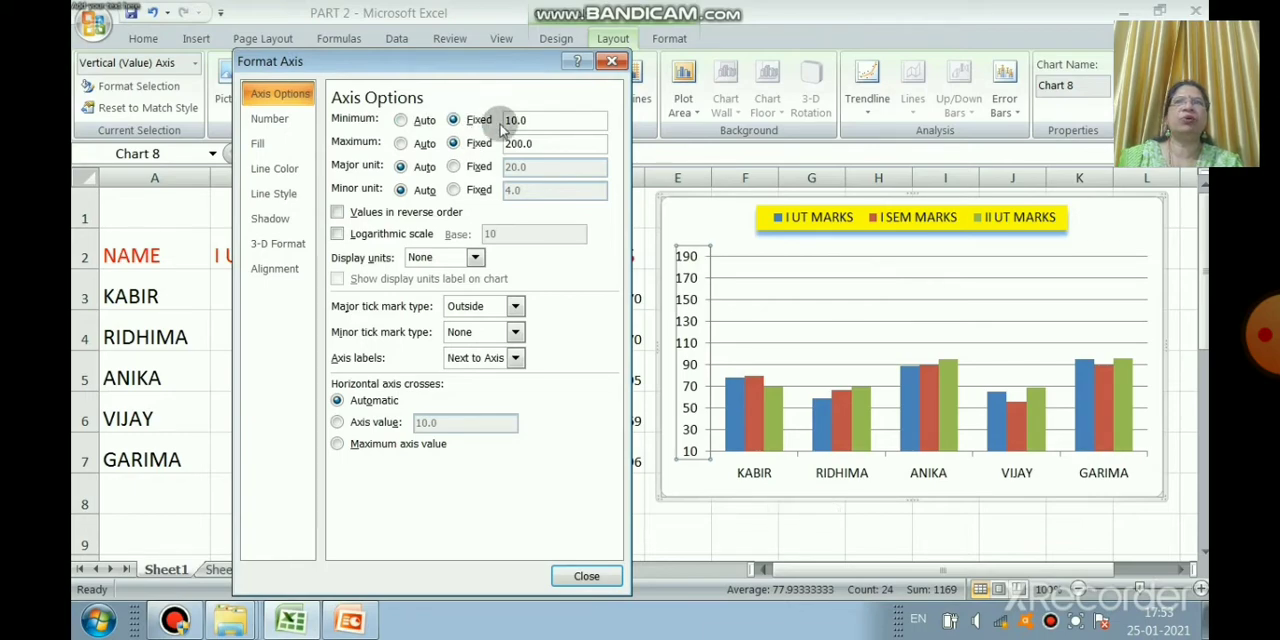
{"action": "left_click_drag", "start_coordinate": [540, 119], "coordinate": [450, 142]}
{"action": "type", "text": "1"}
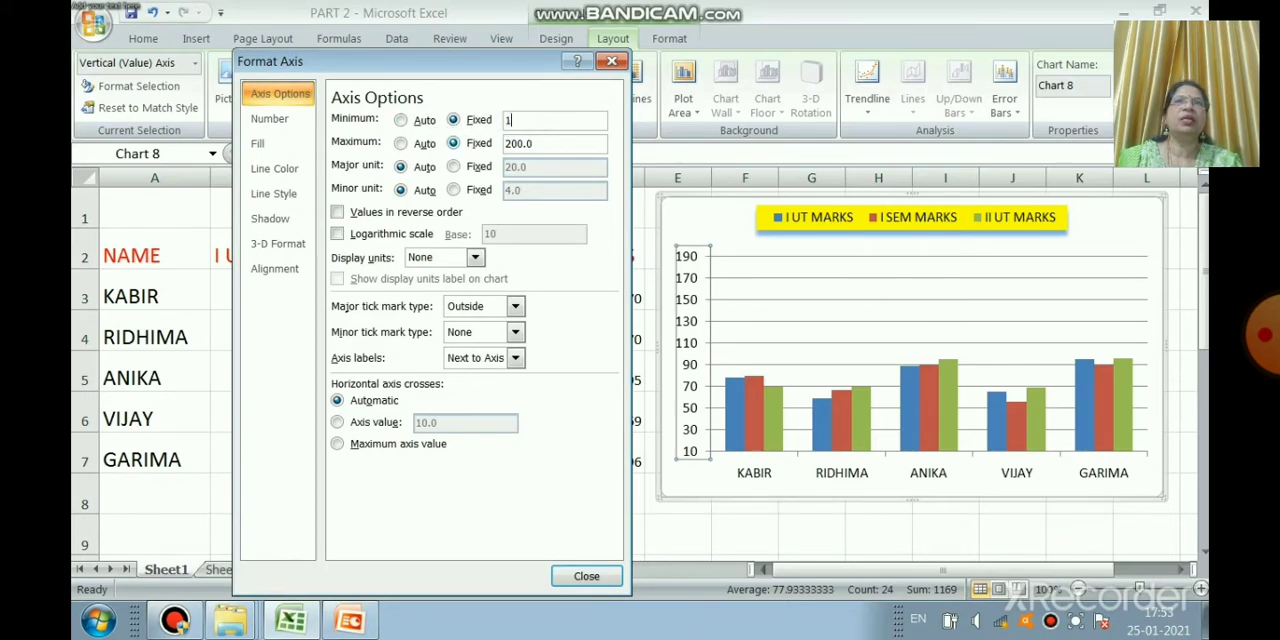
{"action": "left_click", "coordinate": [456, 145]}
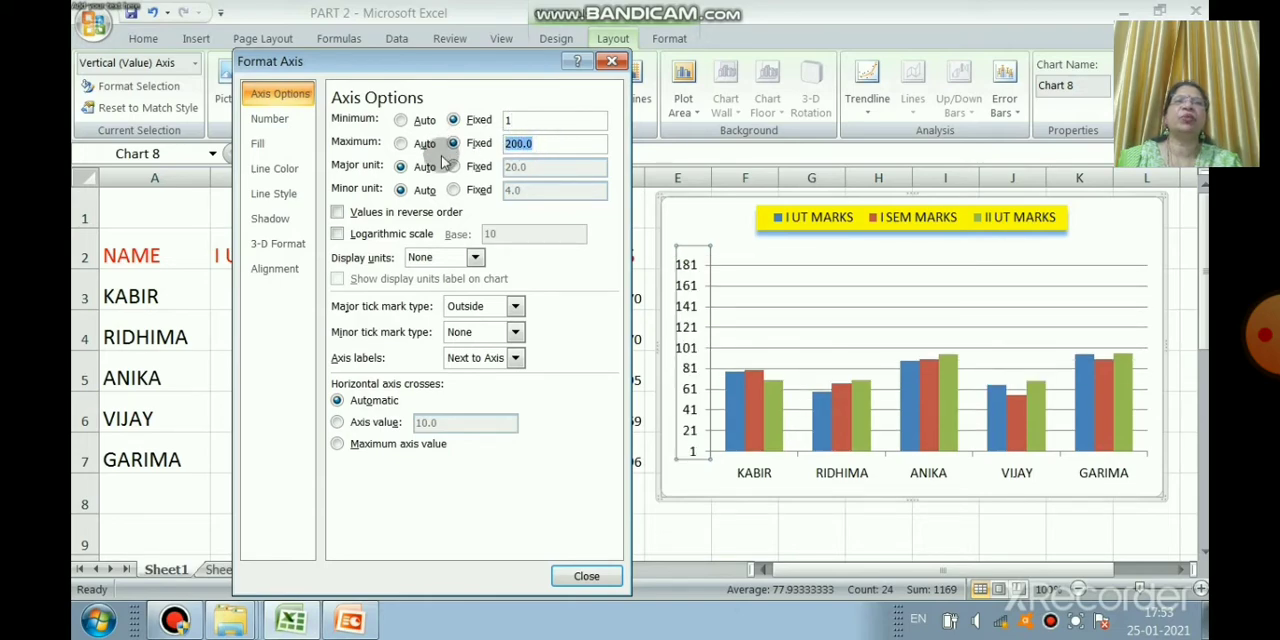
{"action": "type", "text": "100"}
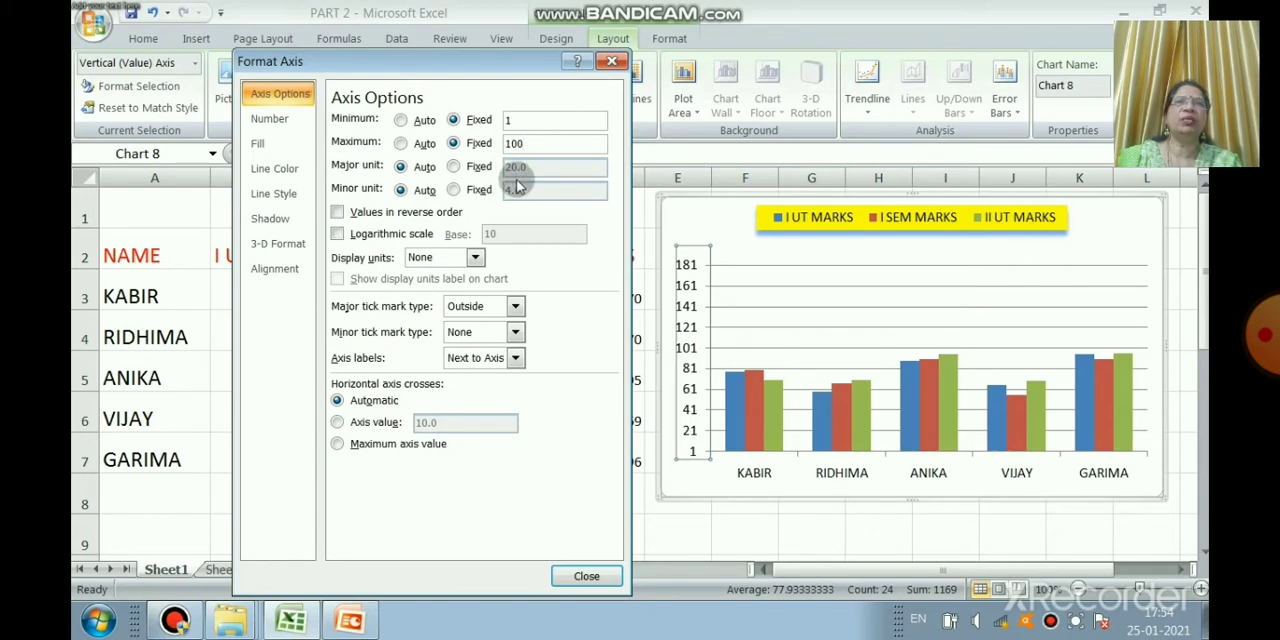
{"action": "left_click", "coordinate": [582, 575]}
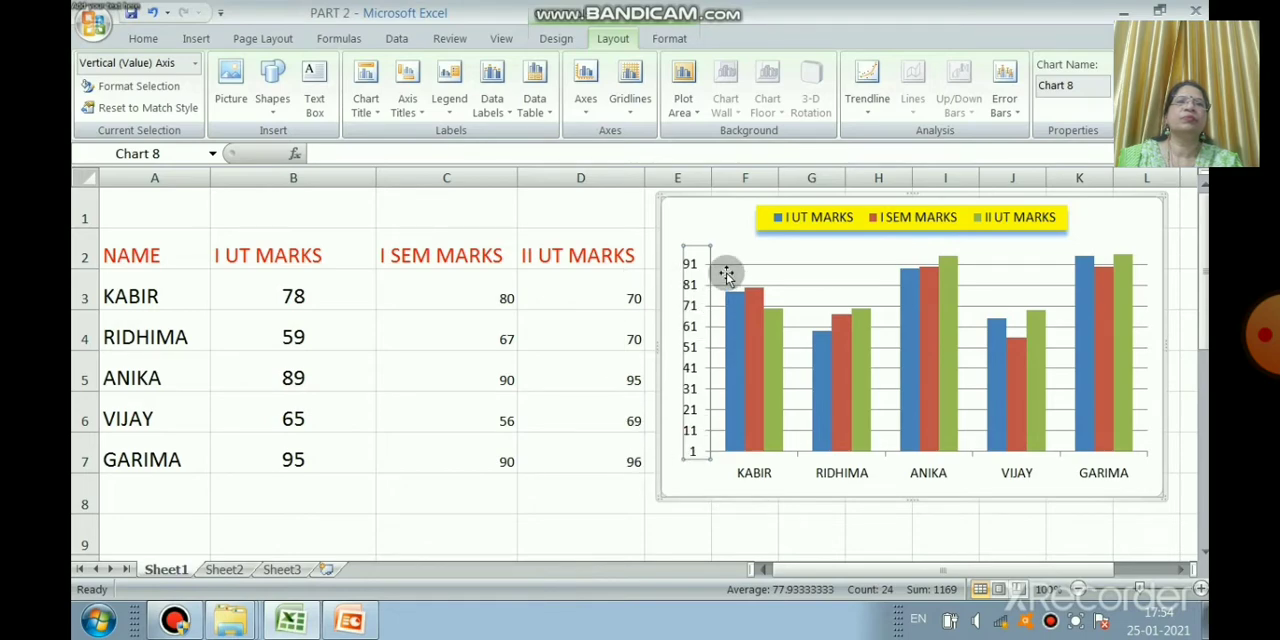
Step: Review the vertical axis's scale options in its formatting dialog and close it without changes
{"action": "left_click", "coordinate": [698, 252]}
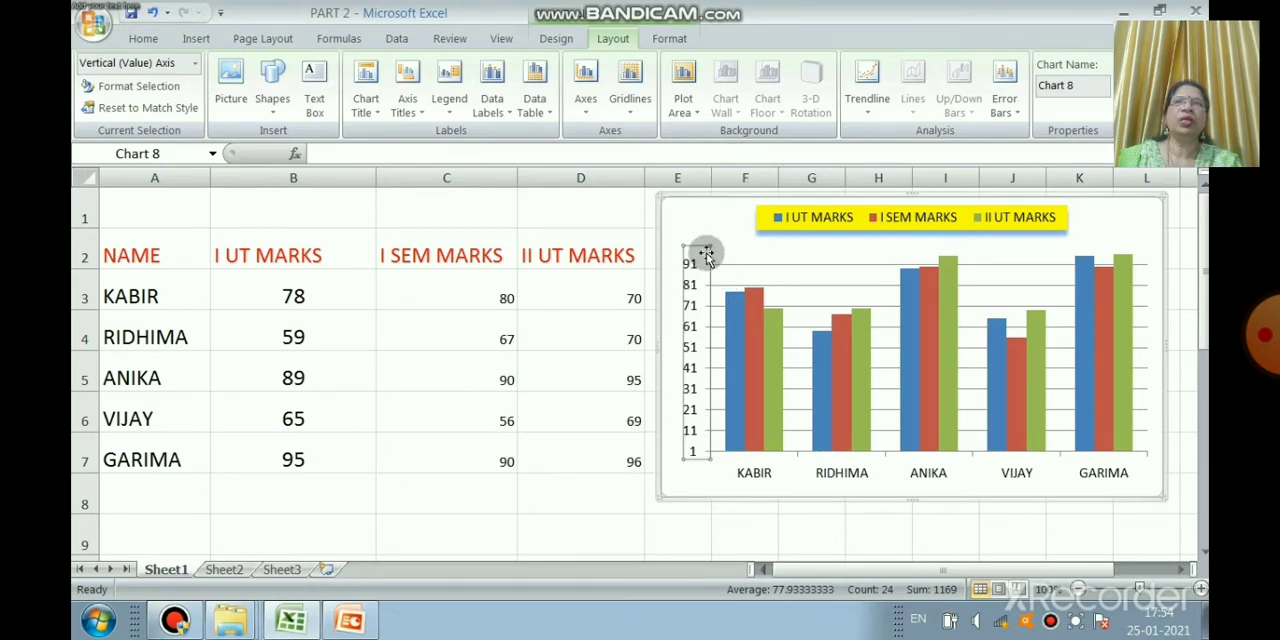
{"action": "right_click", "coordinate": [700, 246]}
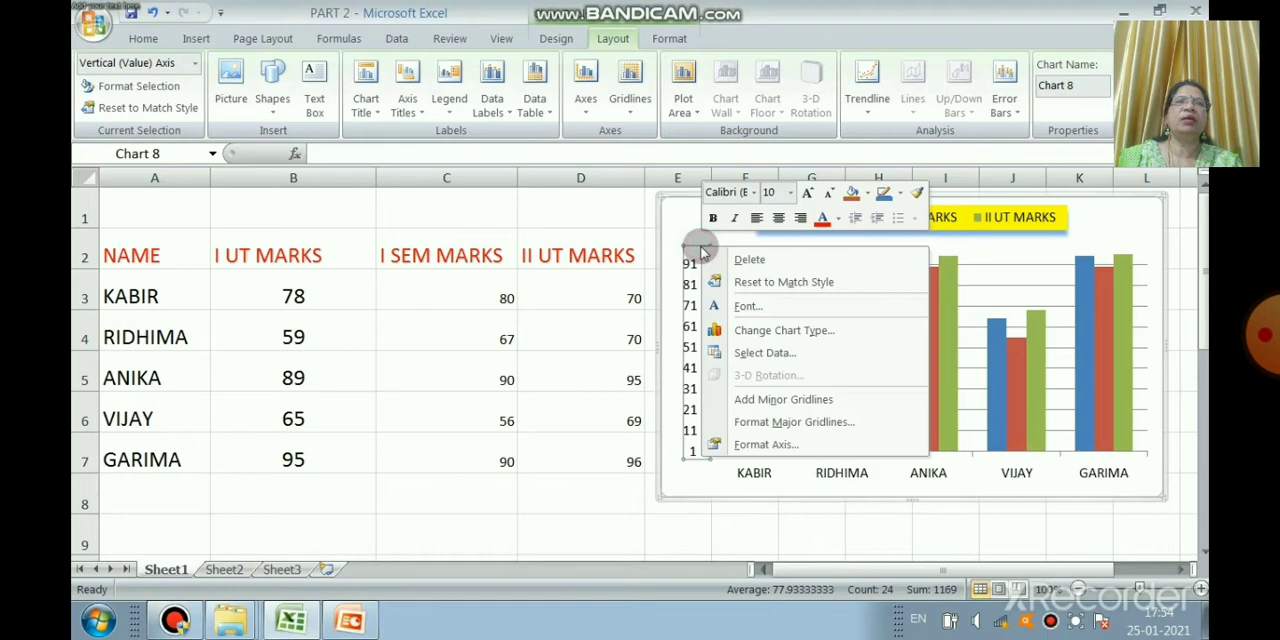
{"action": "left_click", "coordinate": [786, 443]}
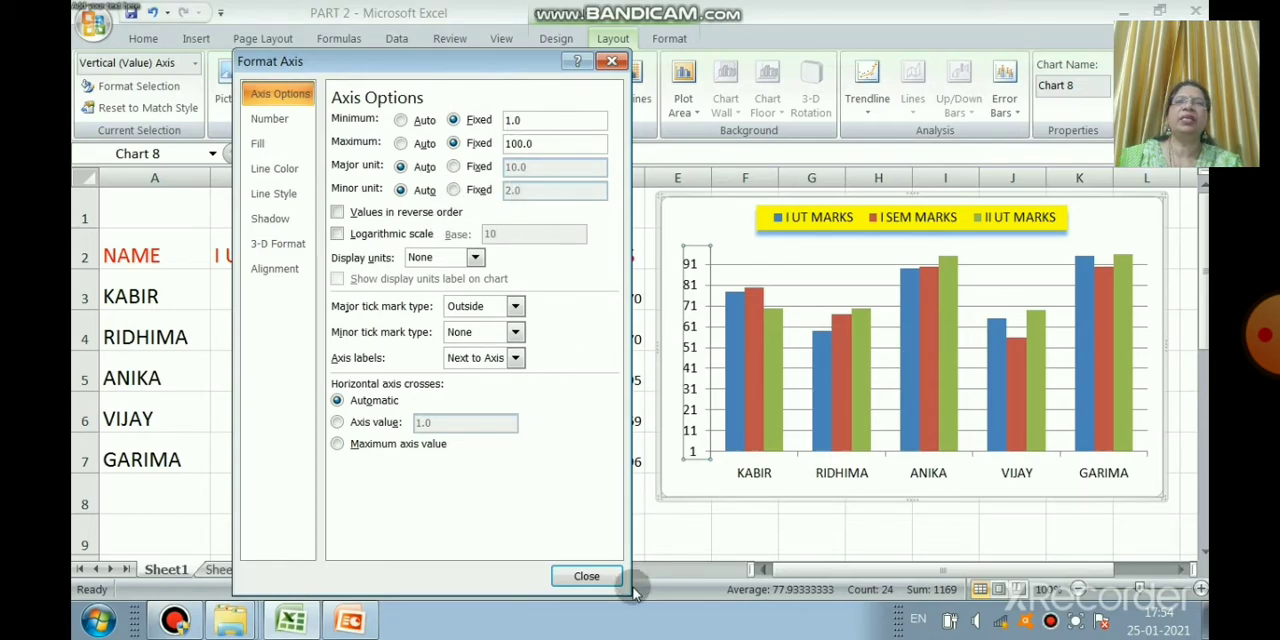
{"action": "left_click", "coordinate": [586, 576]}
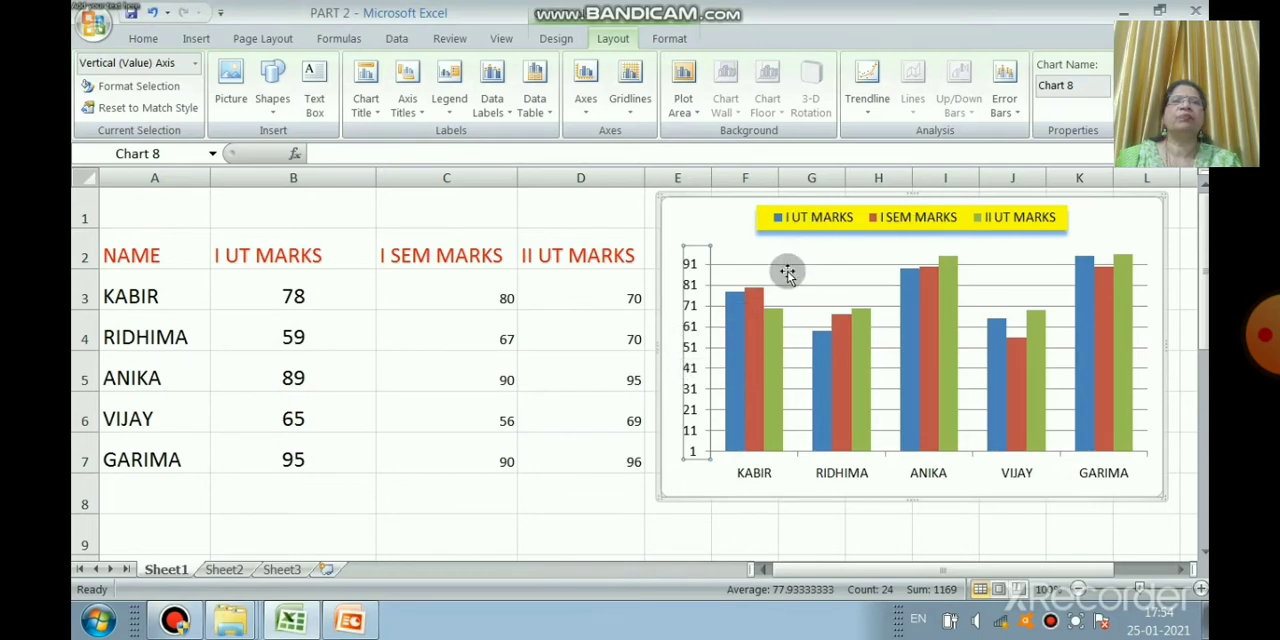
Step: Add data labels to the I UT MARKS series in the column chart
{"action": "right_click", "coordinate": [731, 343]}
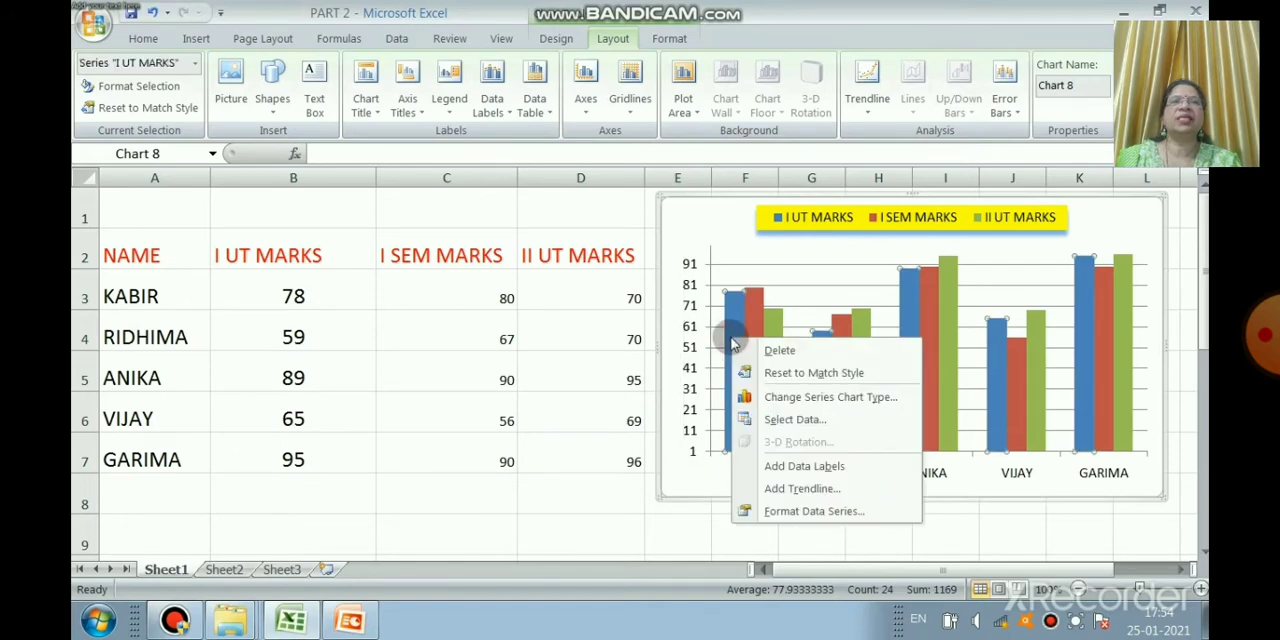
{"action": "left_click", "coordinate": [811, 466]}
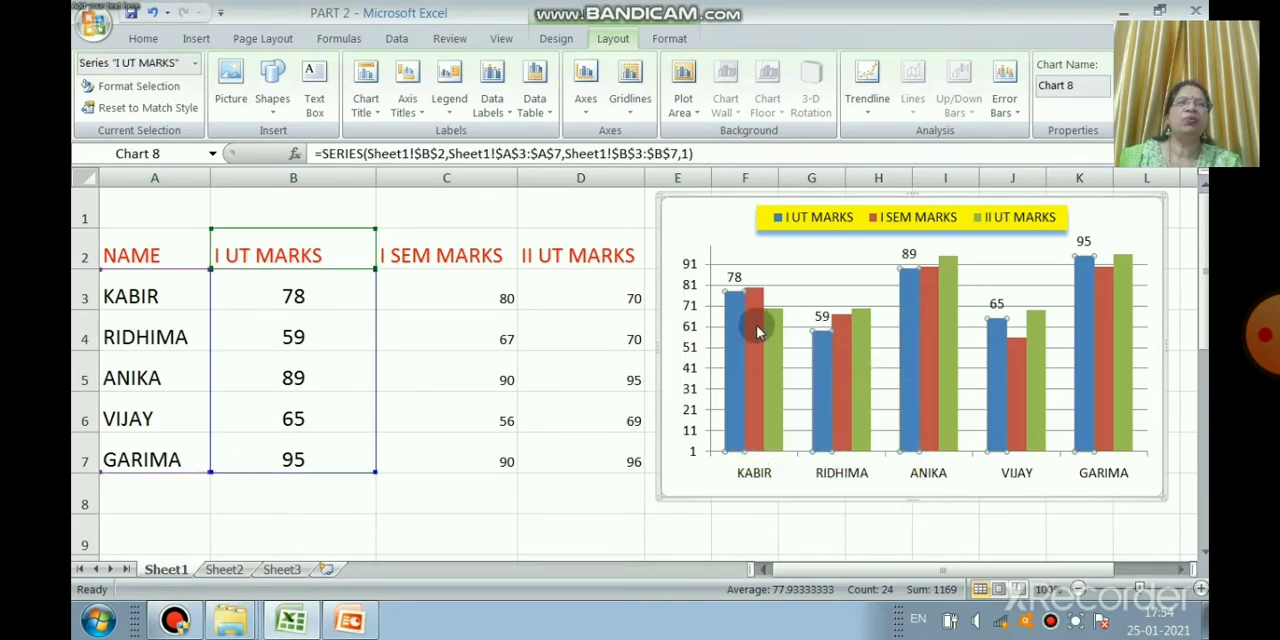
Step: Add data labels to the I SEM MARKS and II UT MARKS series in the column chart
{"action": "right_click", "coordinate": [752, 343]}
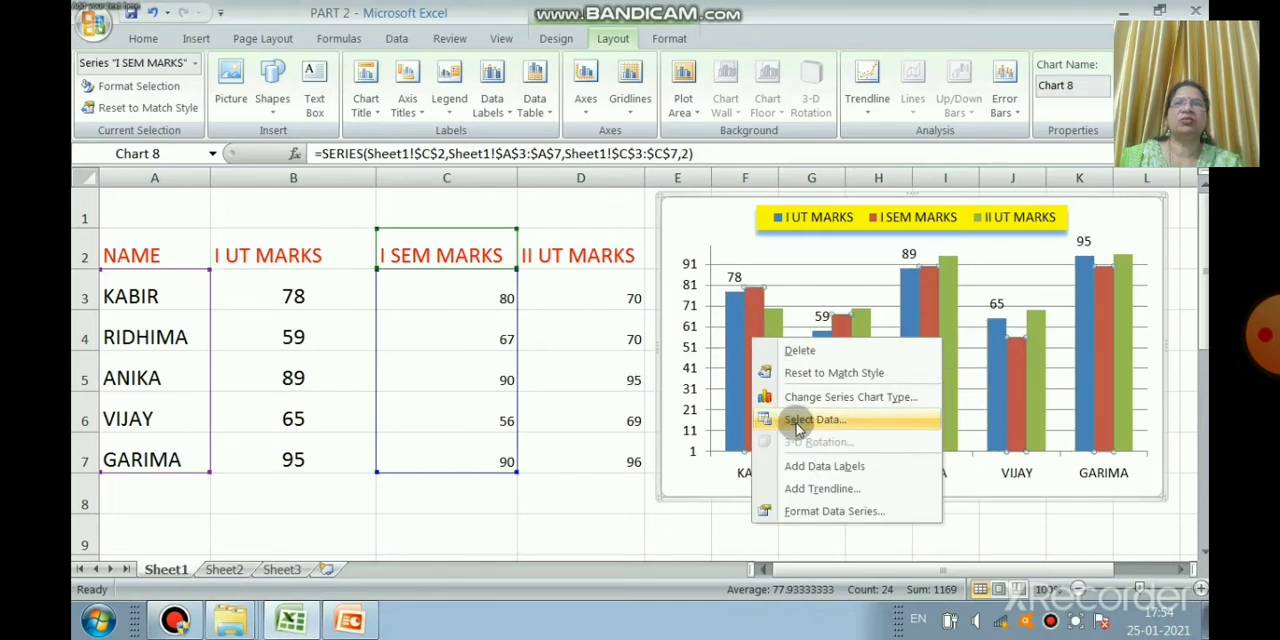
{"action": "left_click", "coordinate": [857, 467]}
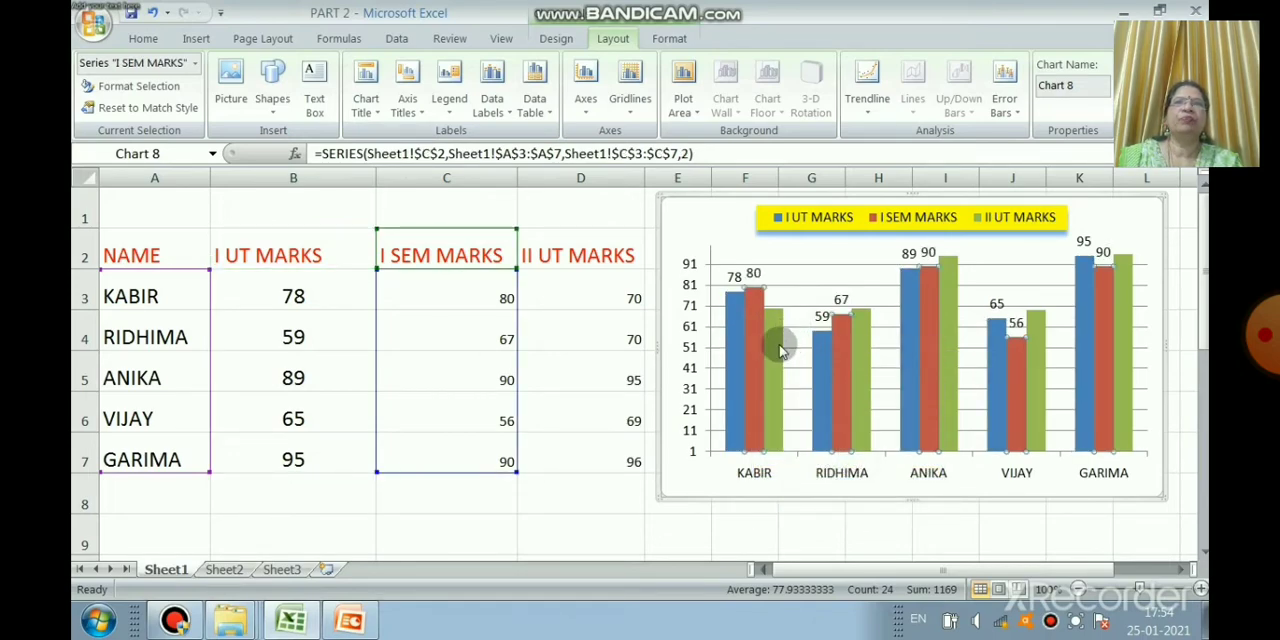
{"action": "left_click", "coordinate": [768, 344]}
{"action": "right_click", "coordinate": [772, 348]}
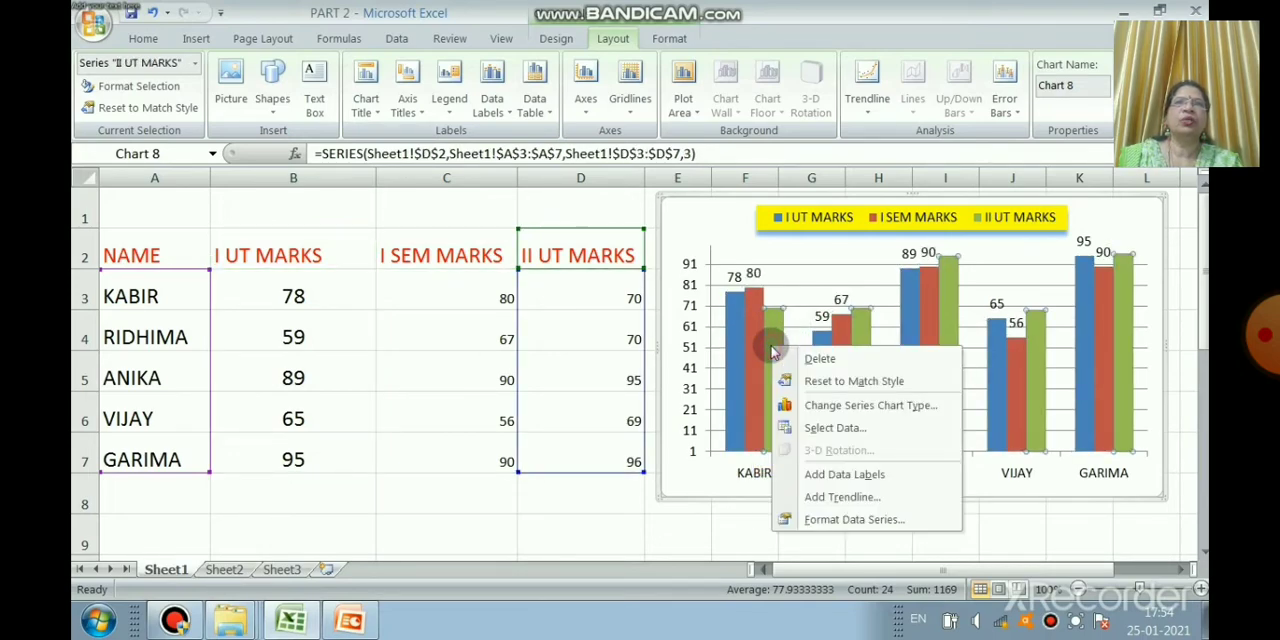
{"action": "left_click", "coordinate": [818, 474]}
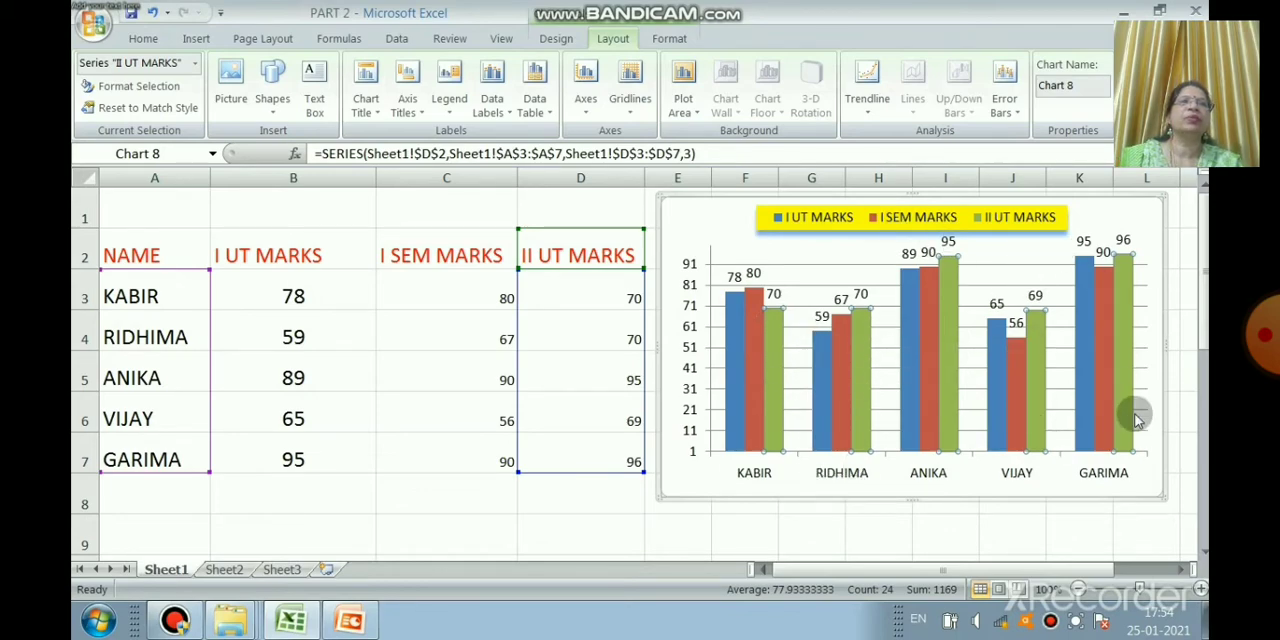
Step: Open the I UT MARKS series formatting and give its columns a solid yellow fill
{"action": "left_click", "coordinate": [733, 323]}
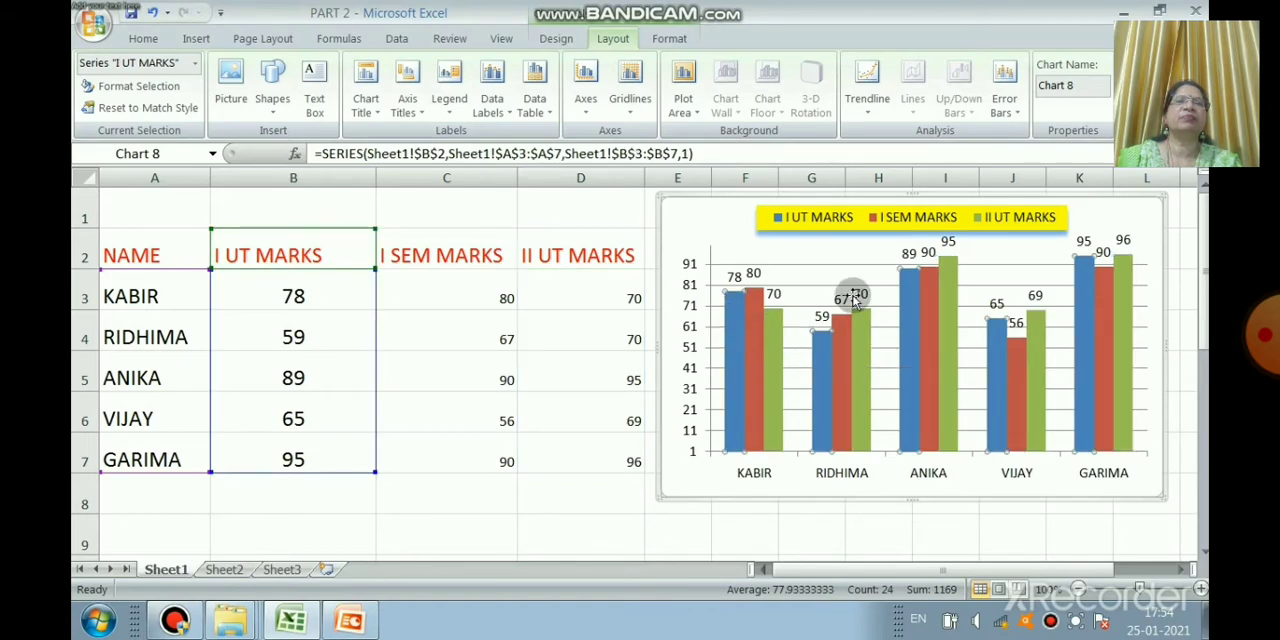
{"action": "right_click", "coordinate": [736, 318]}
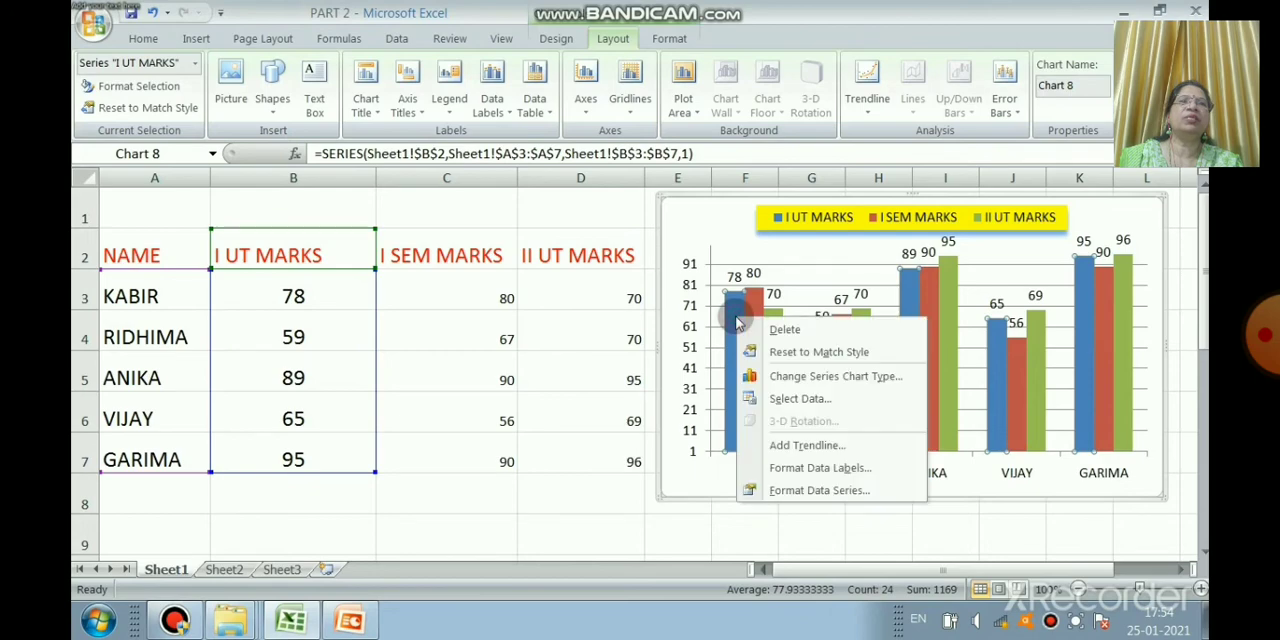
{"action": "left_click", "coordinate": [817, 490]}
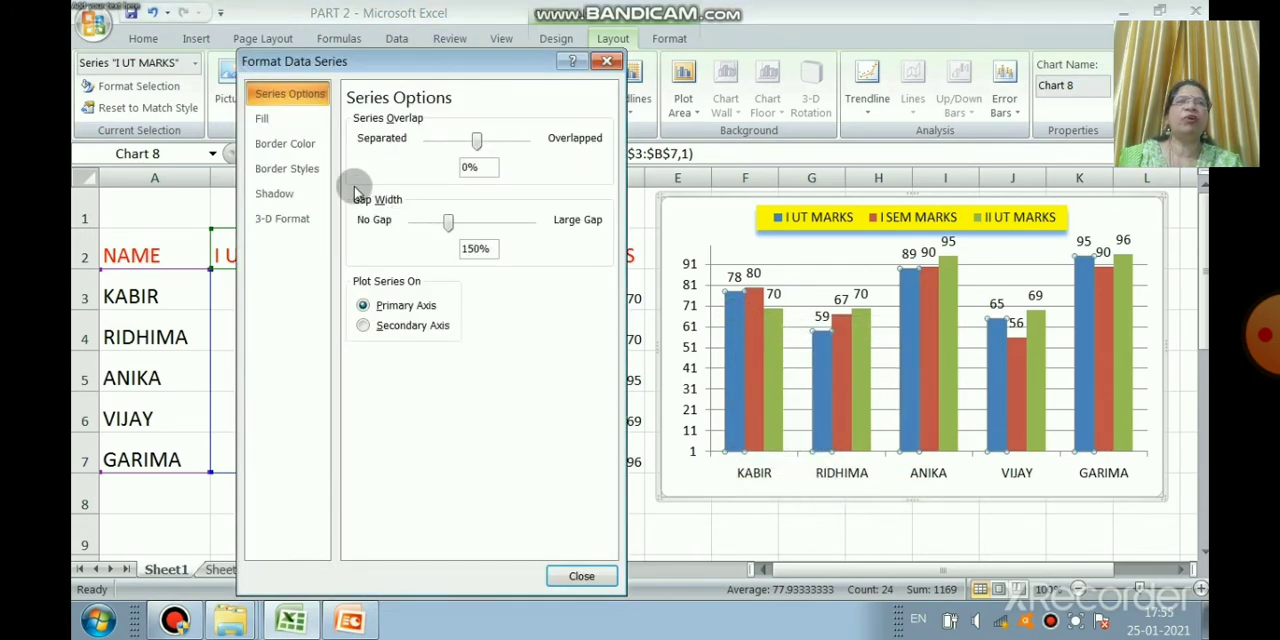
{"action": "left_click", "coordinate": [285, 119]}
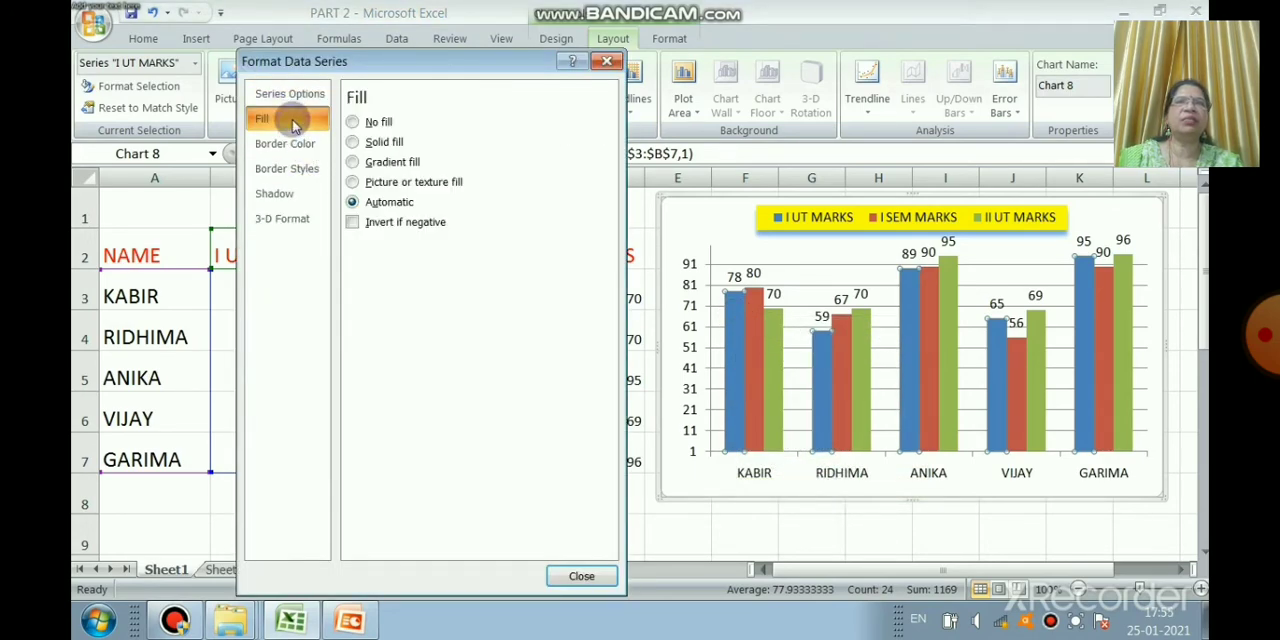
{"action": "left_click", "coordinate": [409, 145]}
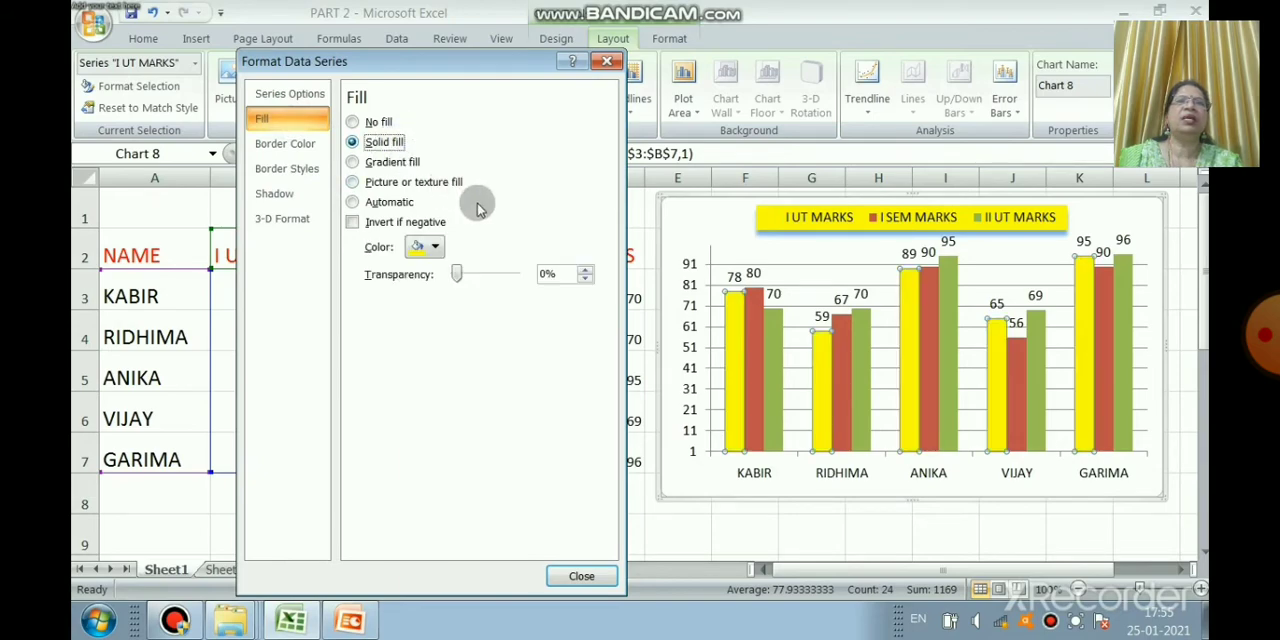
{"action": "left_click", "coordinate": [436, 248]}
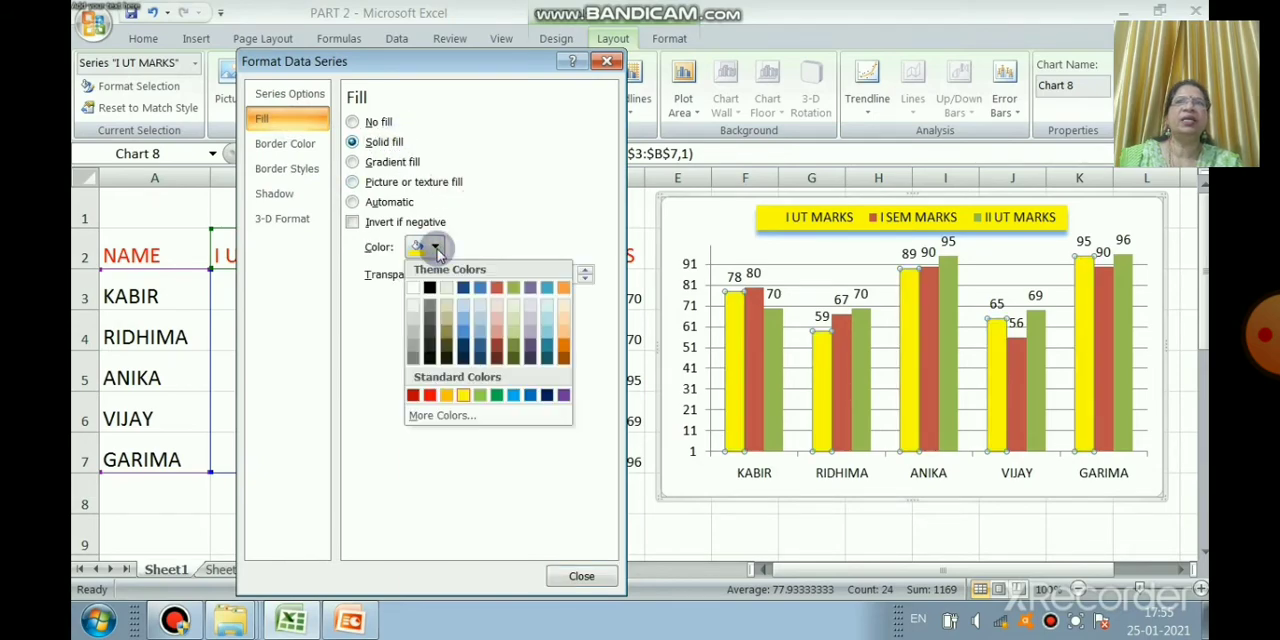
{"action": "left_click", "coordinate": [464, 396]}
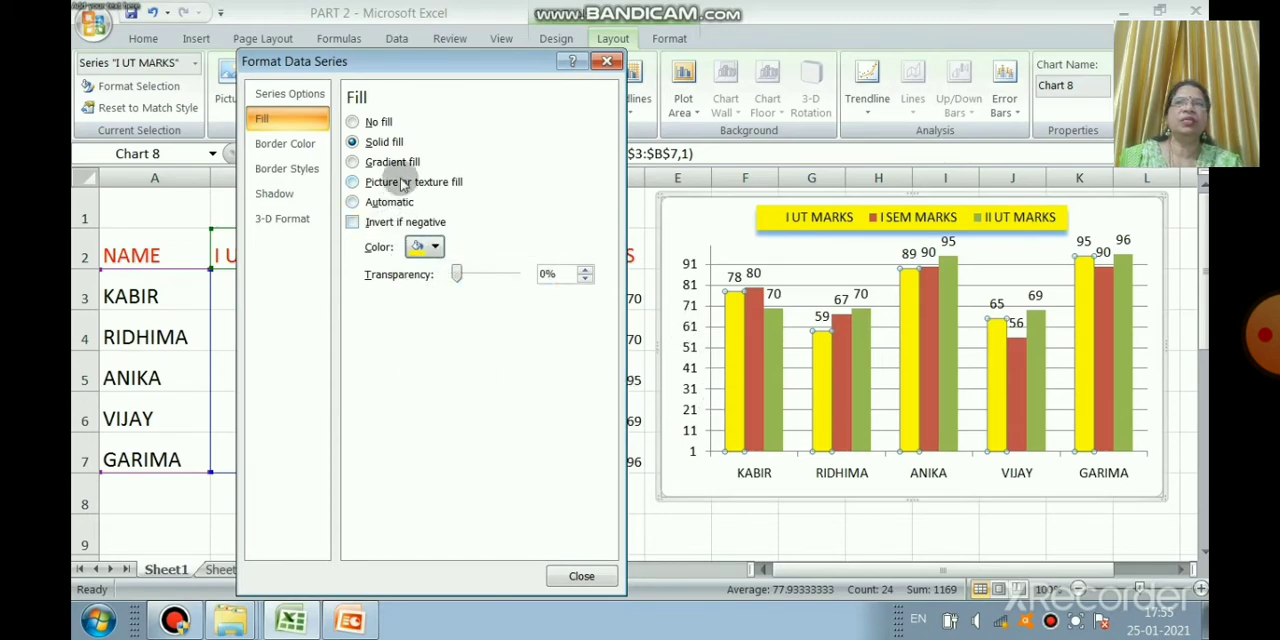
Step: Try a gradient fill on the I UT MARKS columns with the preset rainbow colors and a yellow first stop
{"action": "left_click", "coordinate": [393, 162]}
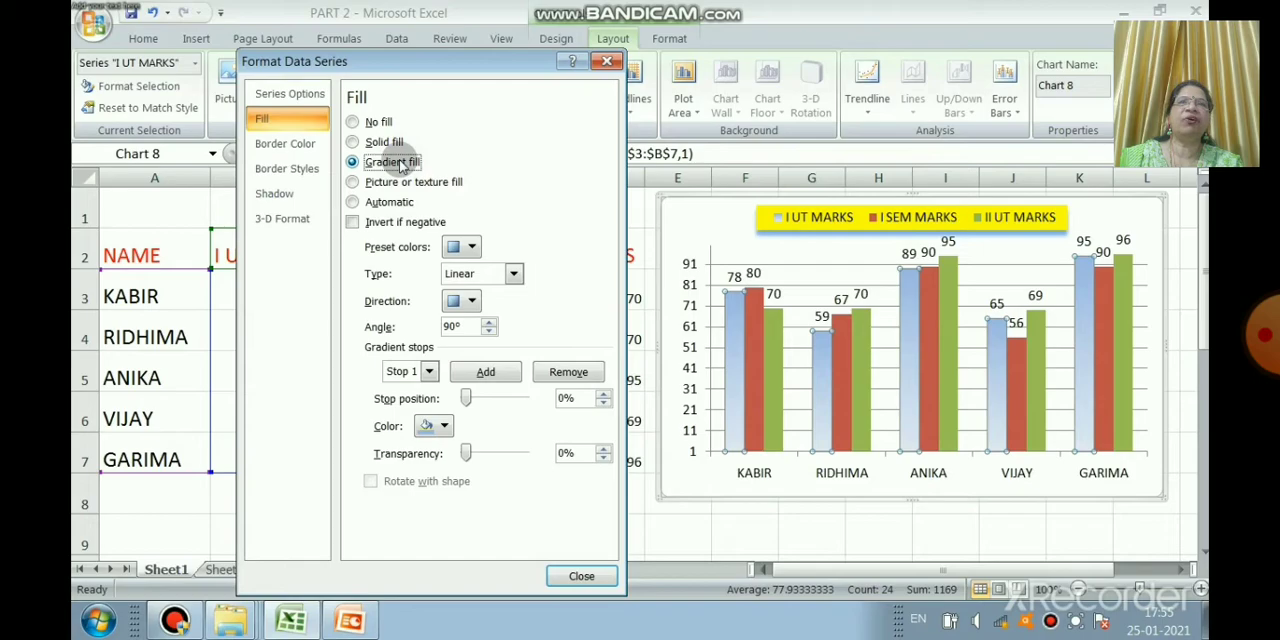
{"action": "left_click", "coordinate": [468, 248]}
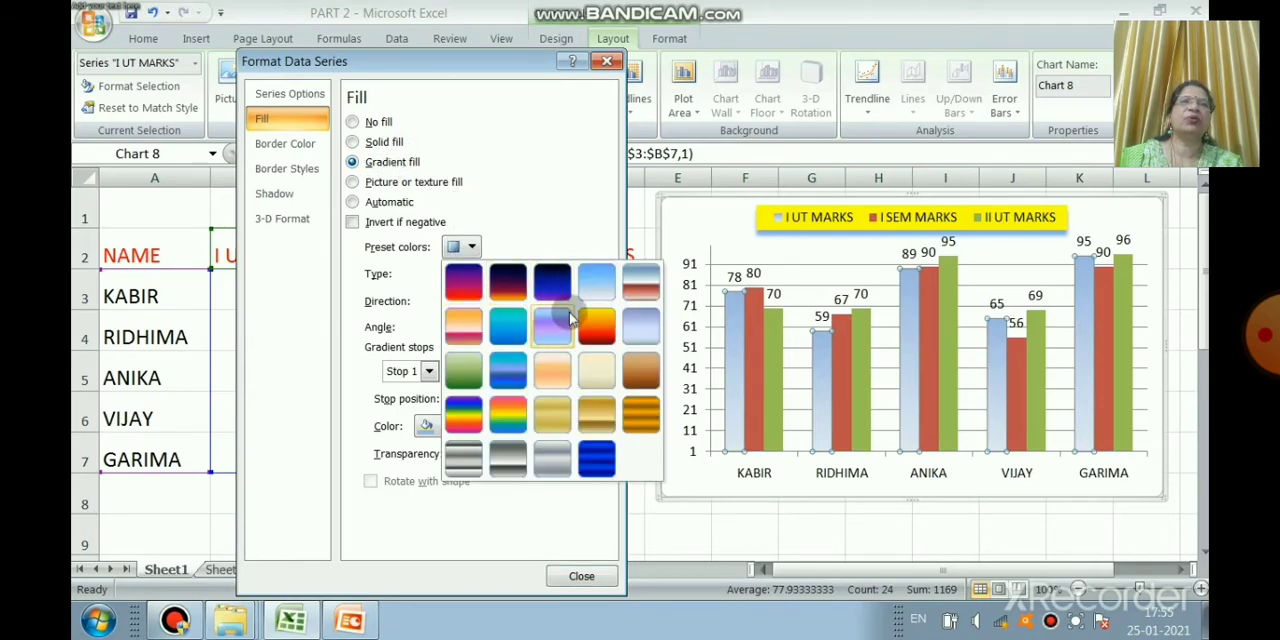
{"action": "left_click", "coordinate": [511, 408]}
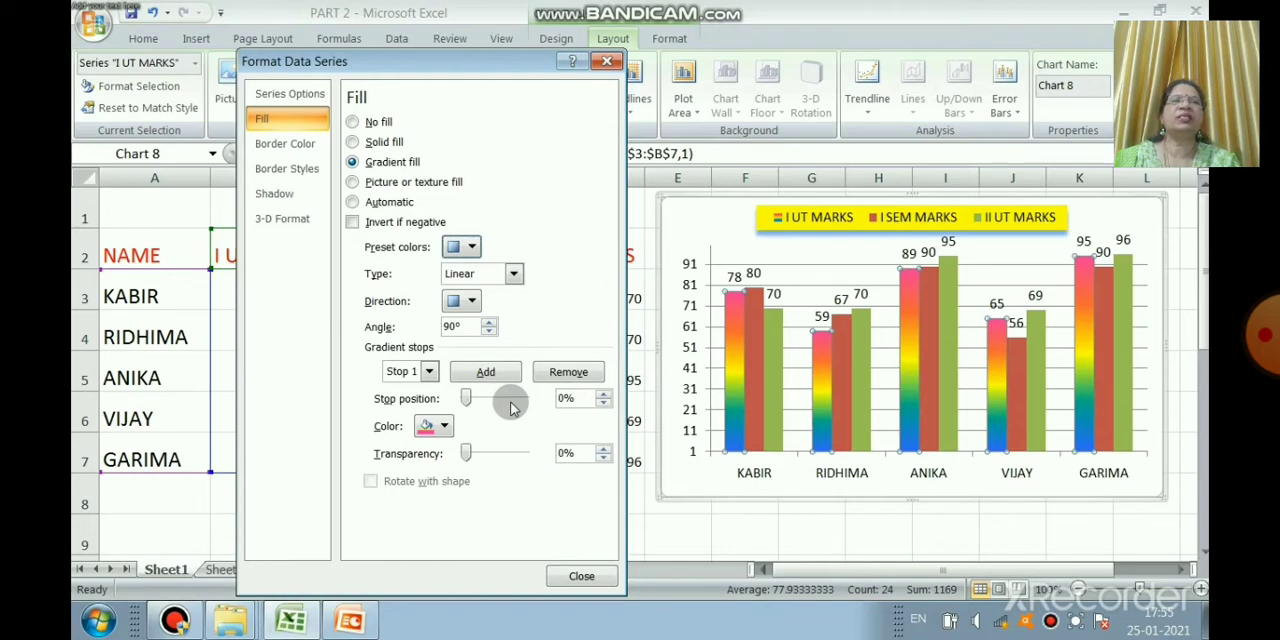
{"action": "left_click", "coordinate": [441, 427]}
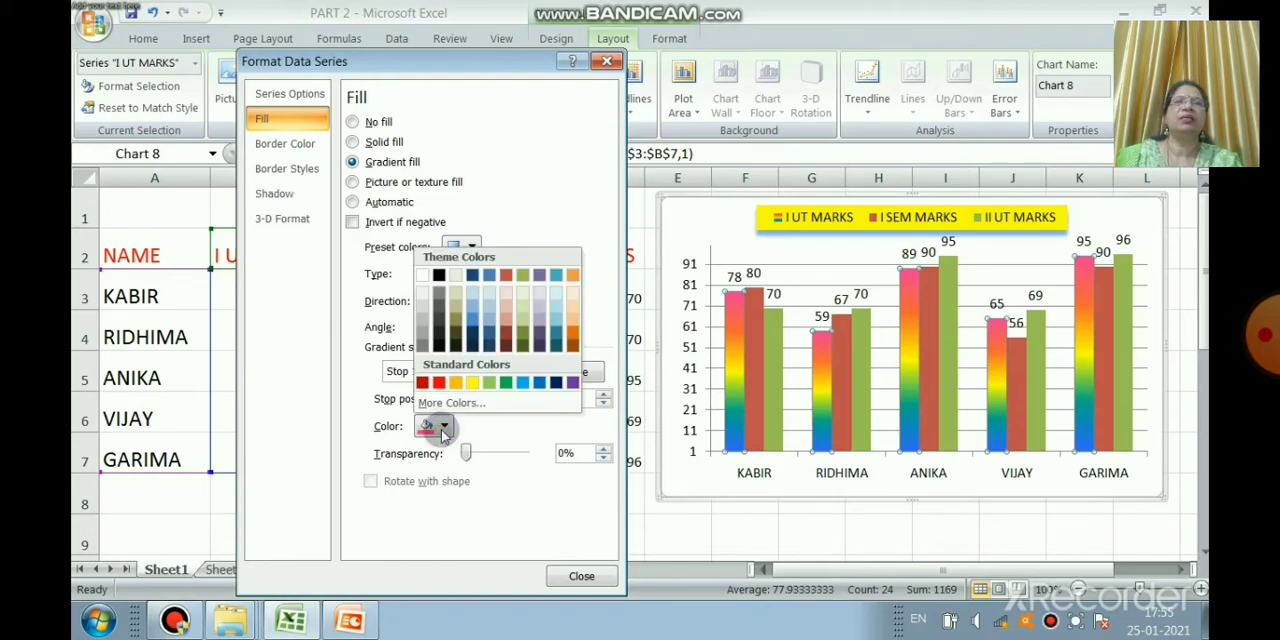
{"action": "left_click", "coordinate": [476, 382]}
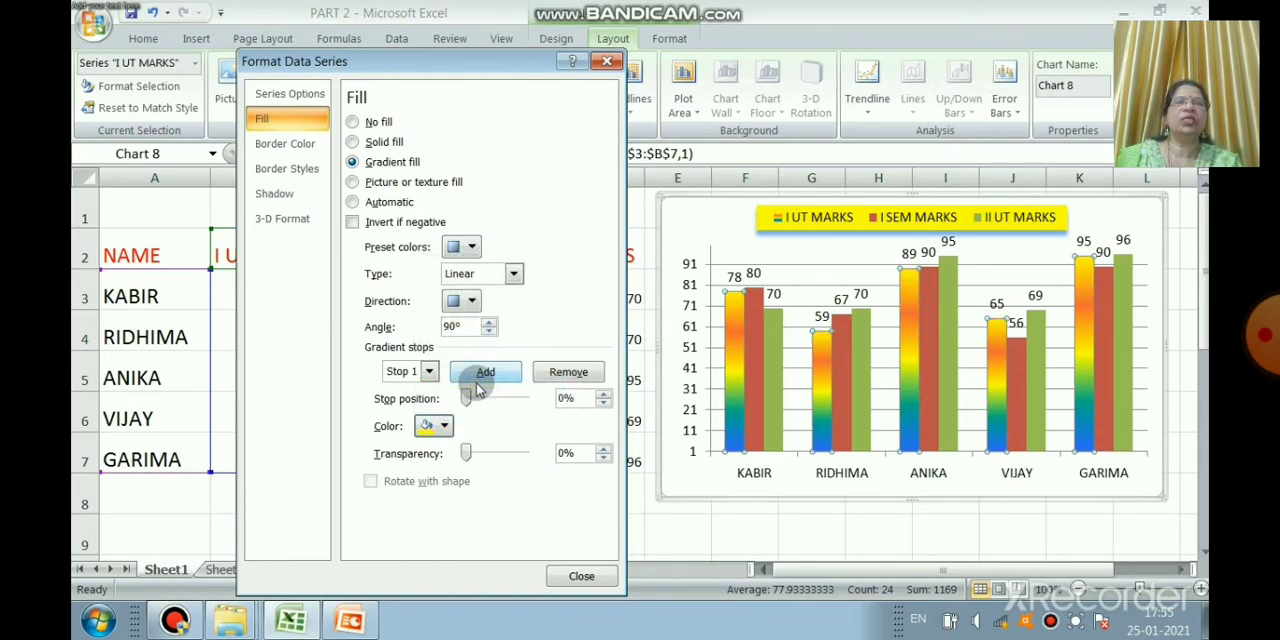
Step: Apply a picture or texture fill and a solid light green border to the I UT MARKS columns, and close the formatting dialog
{"action": "left_click", "coordinate": [411, 186]}
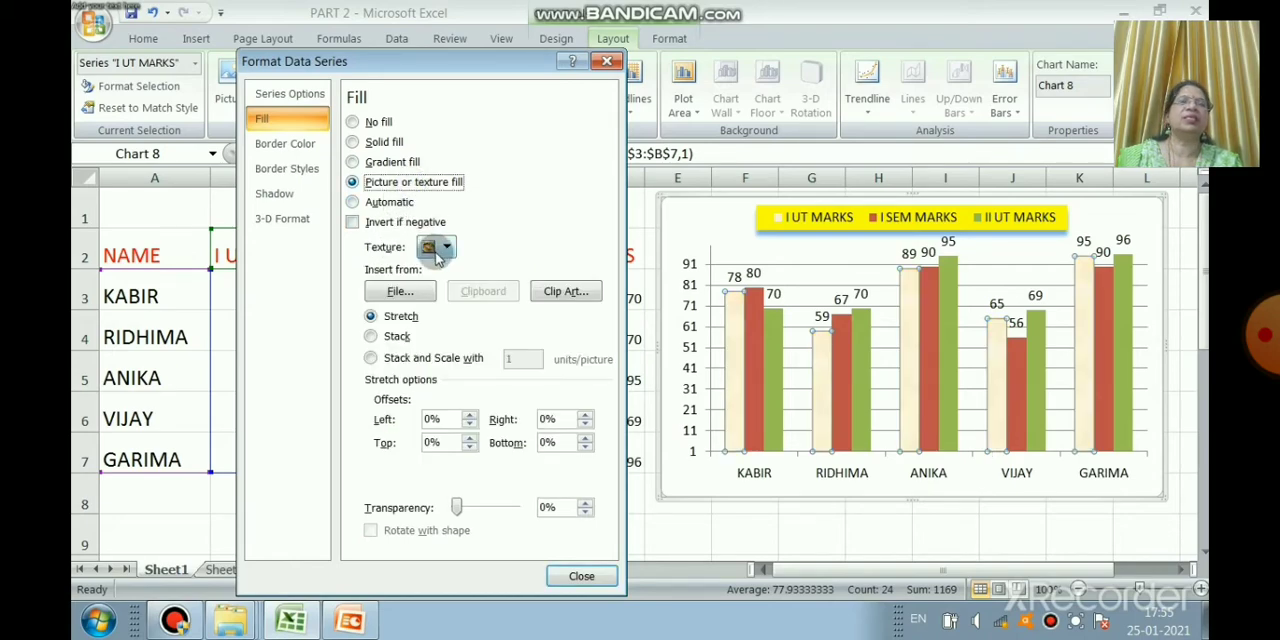
{"action": "left_click", "coordinate": [296, 176]}
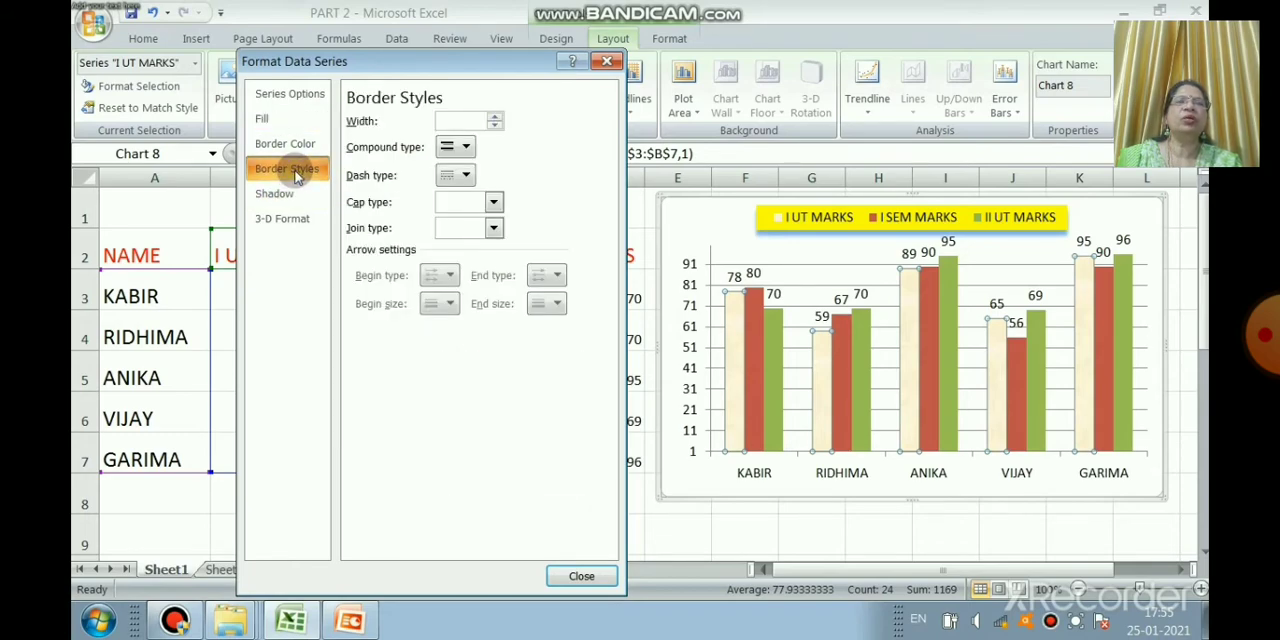
{"action": "left_click", "coordinate": [308, 146]}
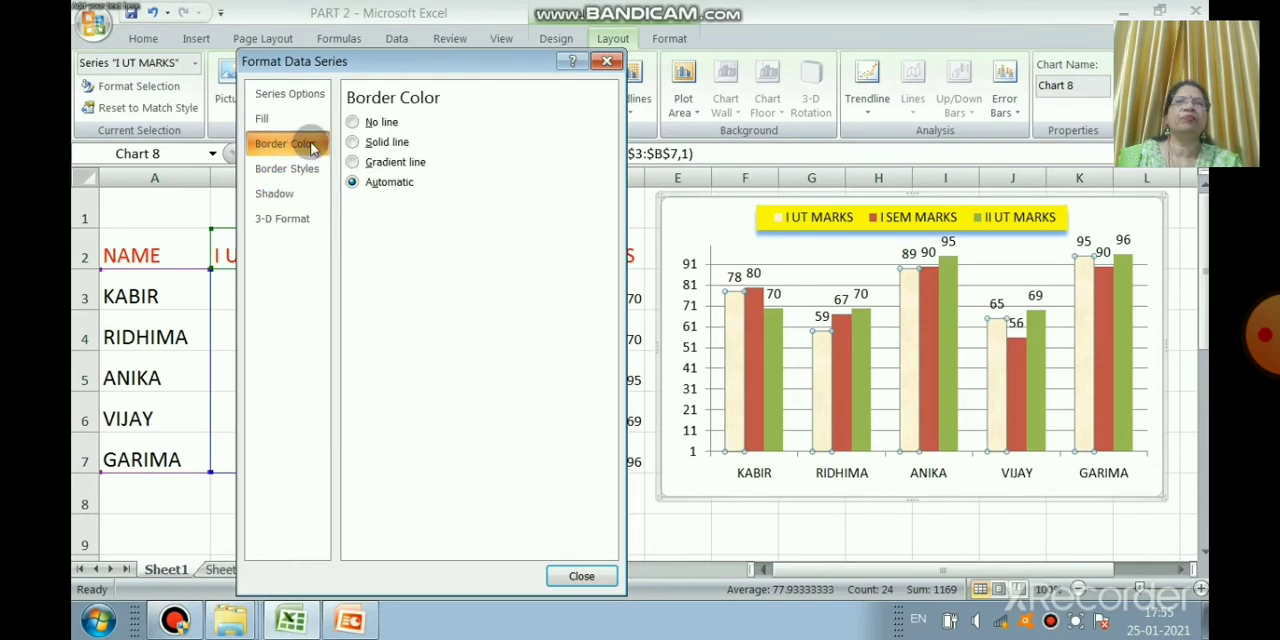
{"action": "left_click", "coordinate": [353, 143]}
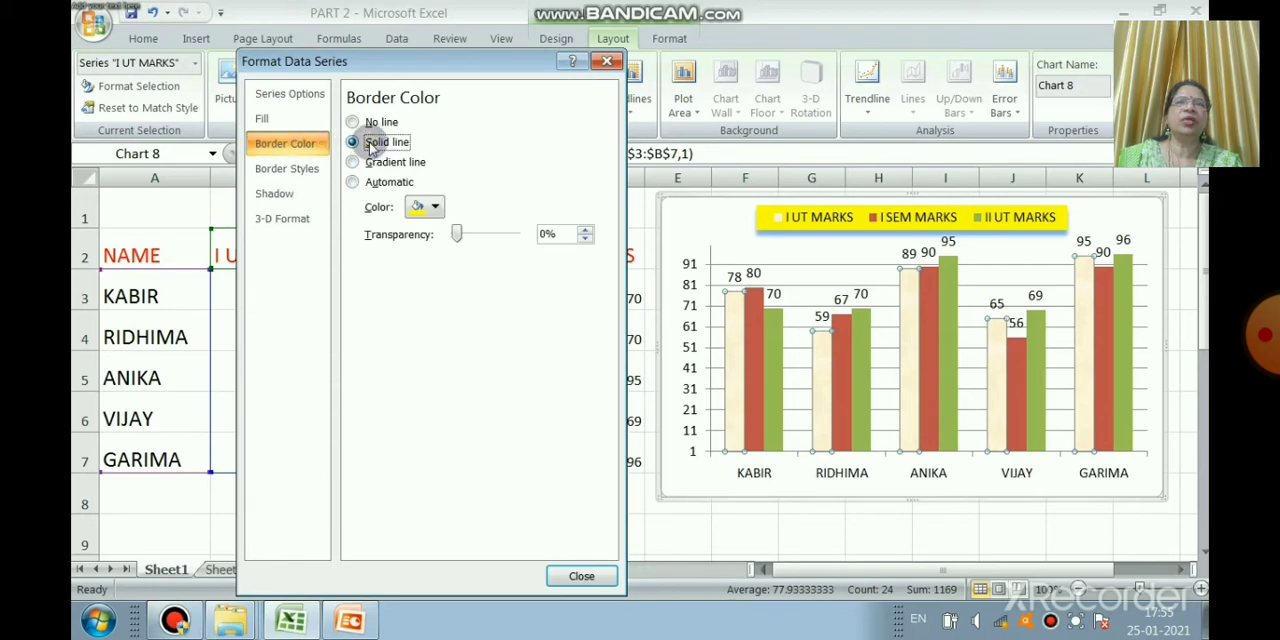
{"action": "left_click", "coordinate": [435, 206]}
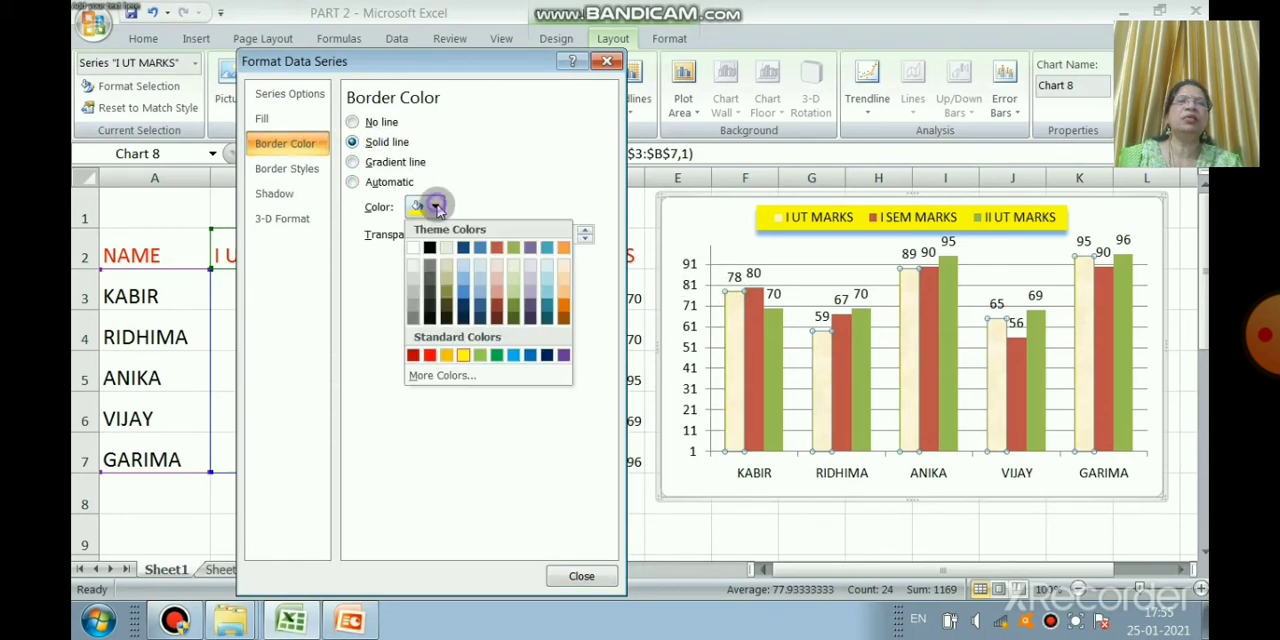
{"action": "left_click", "coordinate": [482, 355]}
{"action": "left_click", "coordinate": [401, 168]}
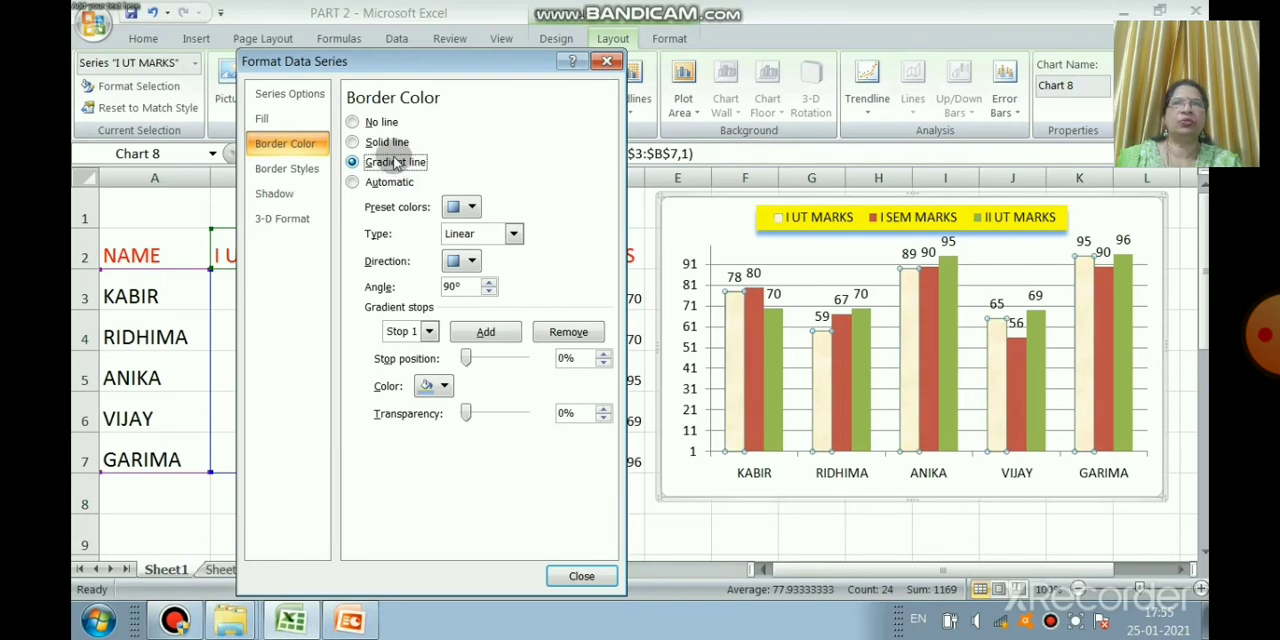
{"action": "left_click", "coordinate": [395, 143]}
{"action": "left_click", "coordinate": [575, 579]}
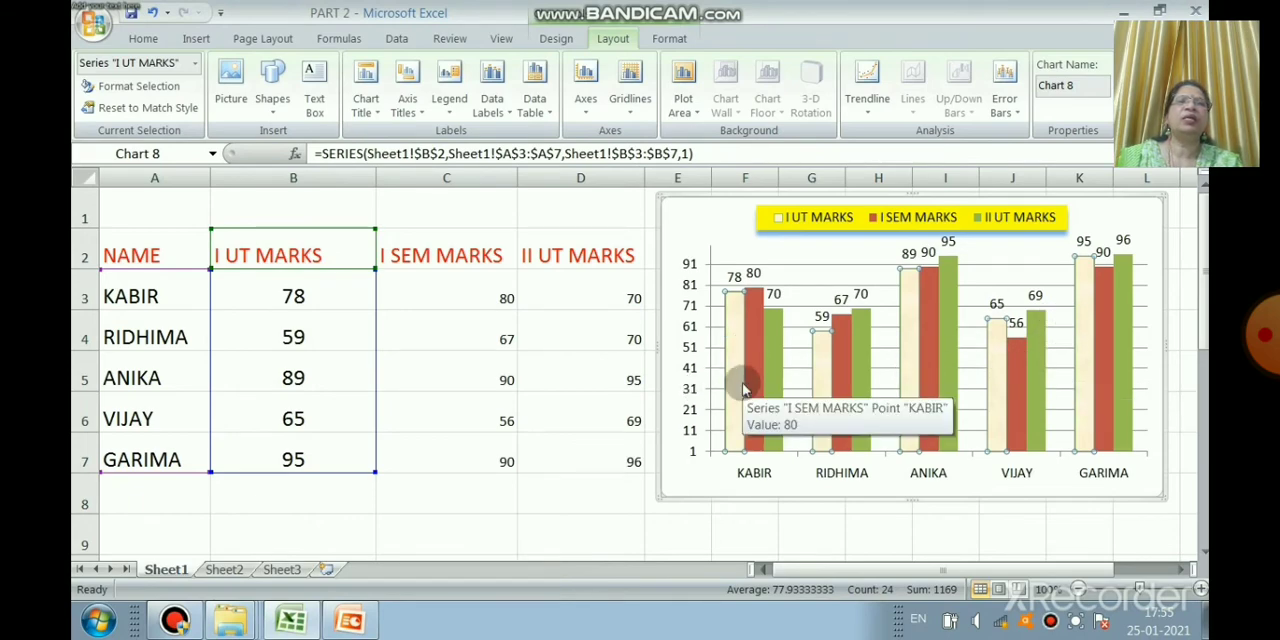
Step: Open the I SEM MARKS series formatting and give its columns a solid yellow fill
{"action": "left_click", "coordinate": [756, 344]}
{"action": "right_click", "coordinate": [758, 345]}
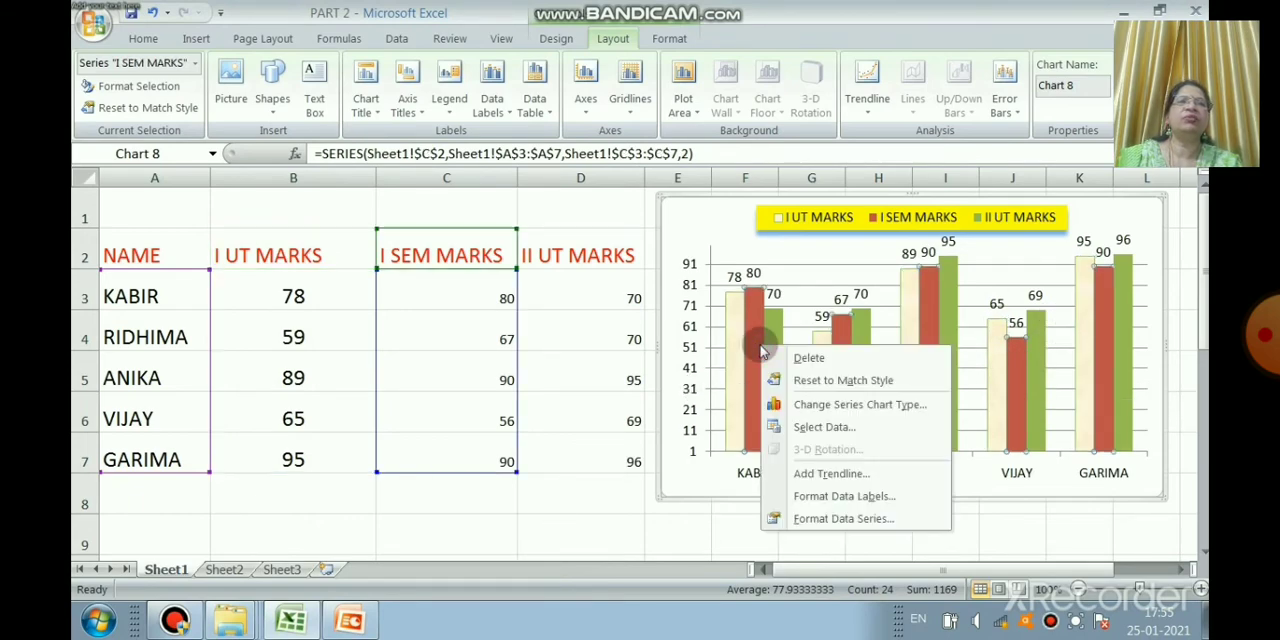
{"action": "left_click", "coordinate": [800, 520]}
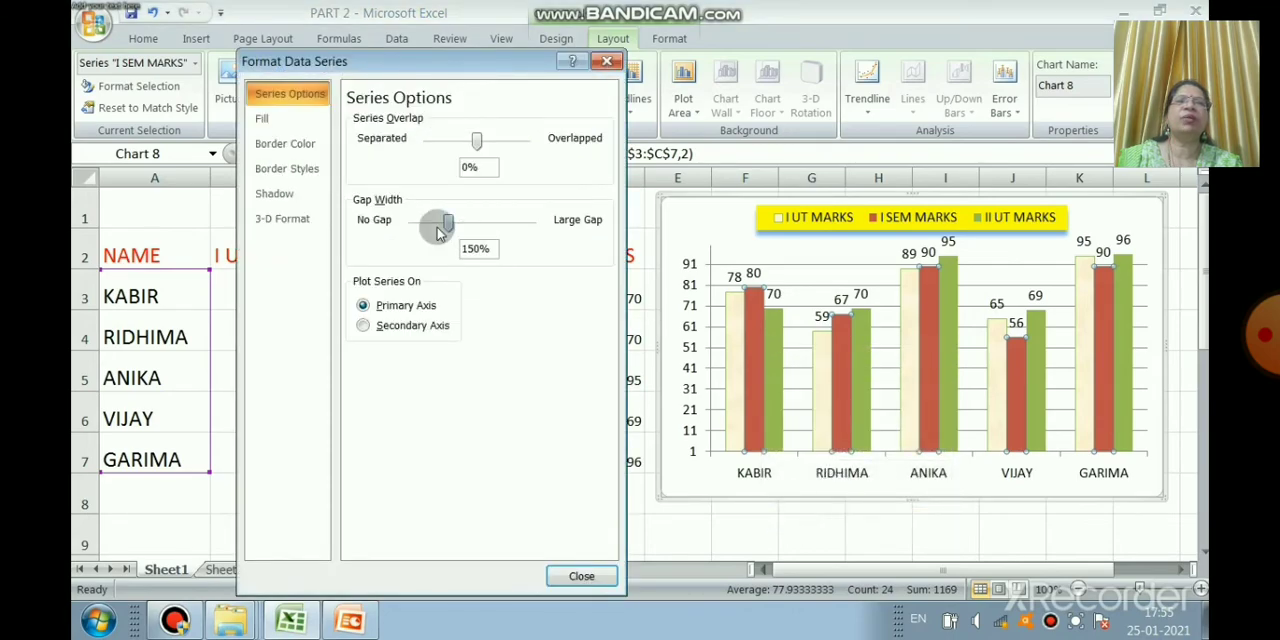
{"action": "left_click", "coordinate": [291, 119]}
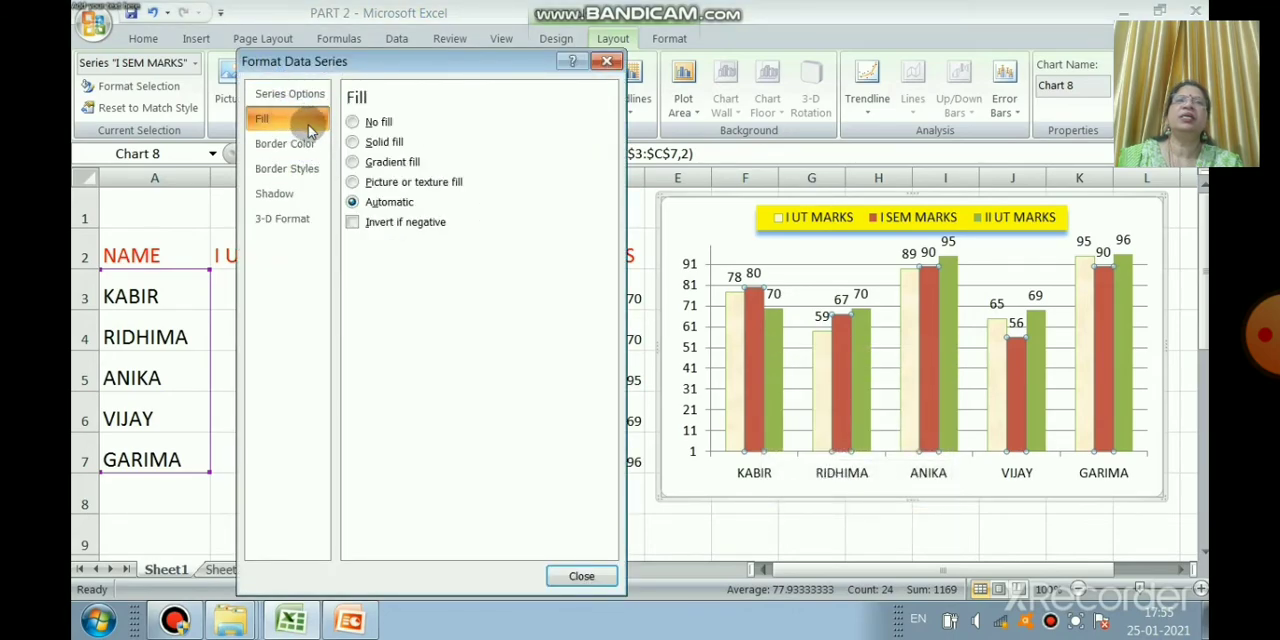
{"action": "left_click", "coordinate": [388, 142]}
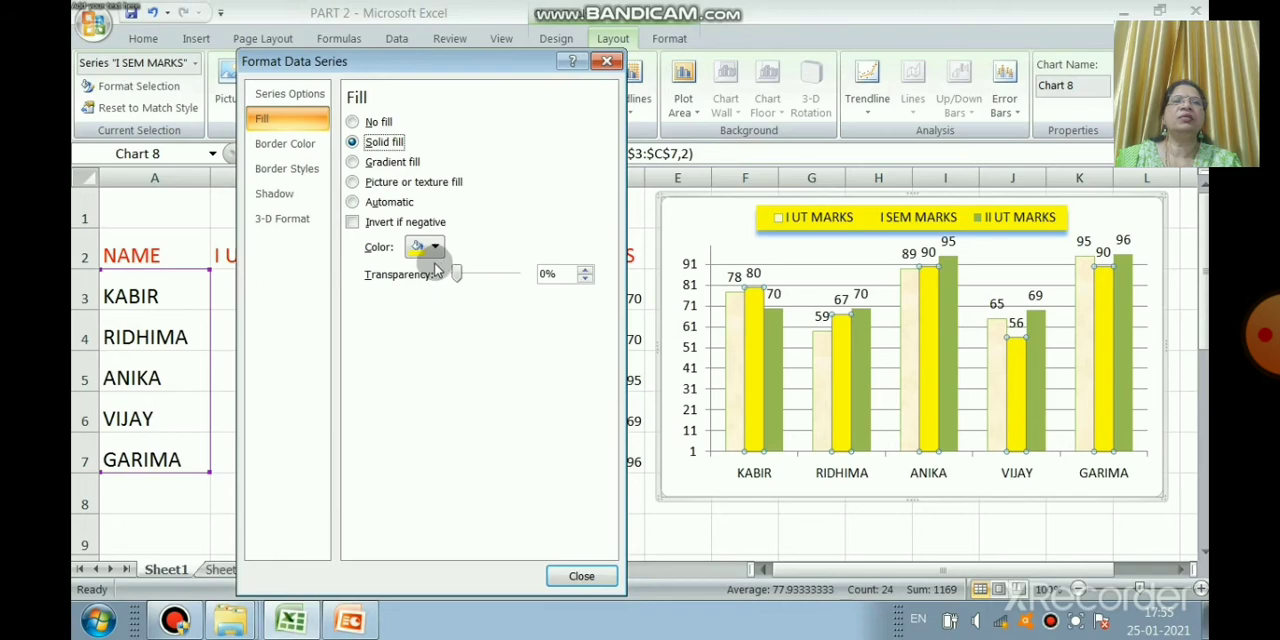
Step: Choose the dash-dot dash type for the I SEM MARKS column borders, close the dialog and deselect the series
{"action": "left_click", "coordinate": [303, 170]}
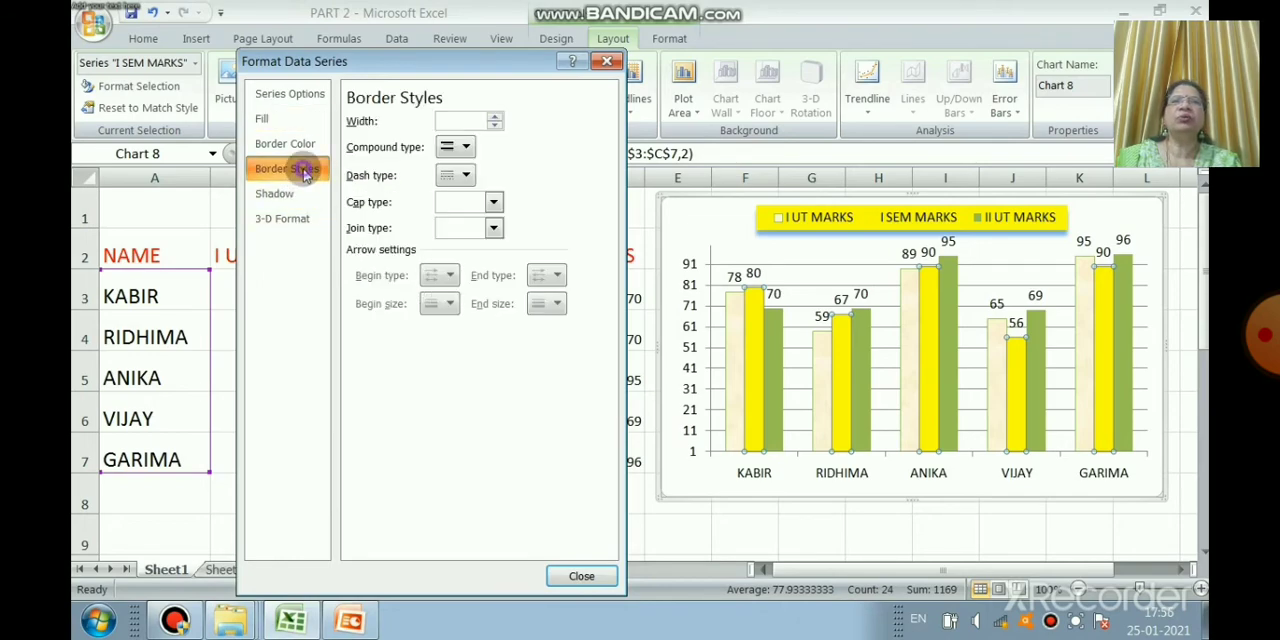
{"action": "left_click", "coordinate": [465, 176]}
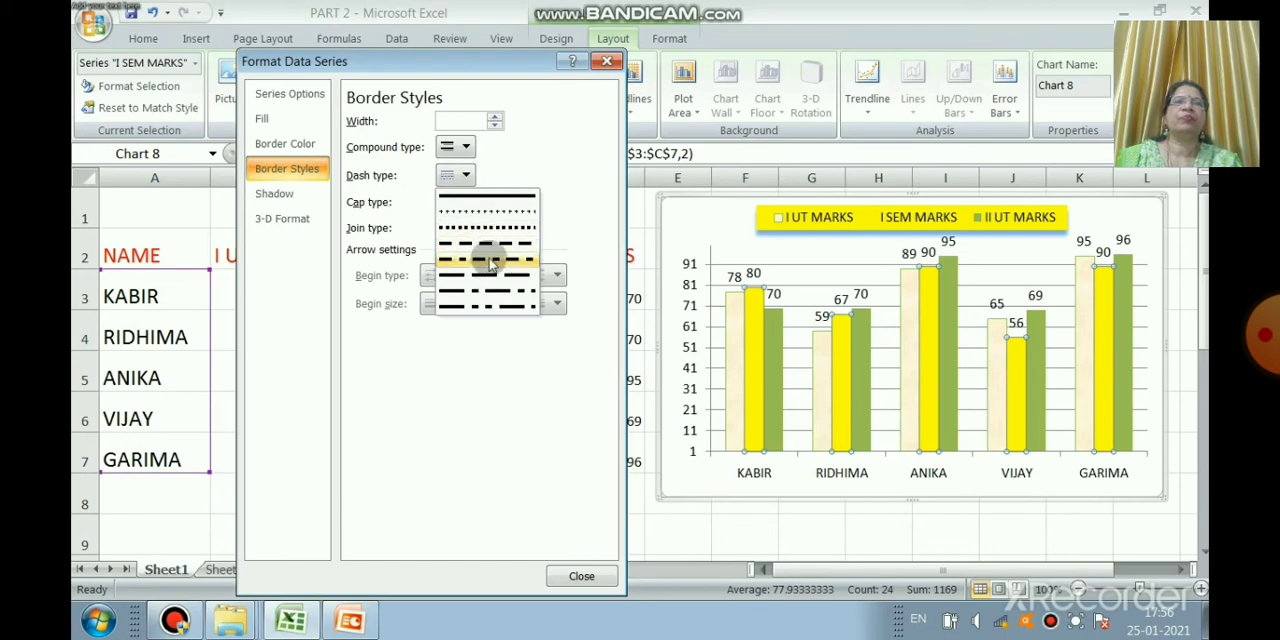
{"action": "left_click", "coordinate": [490, 263]}
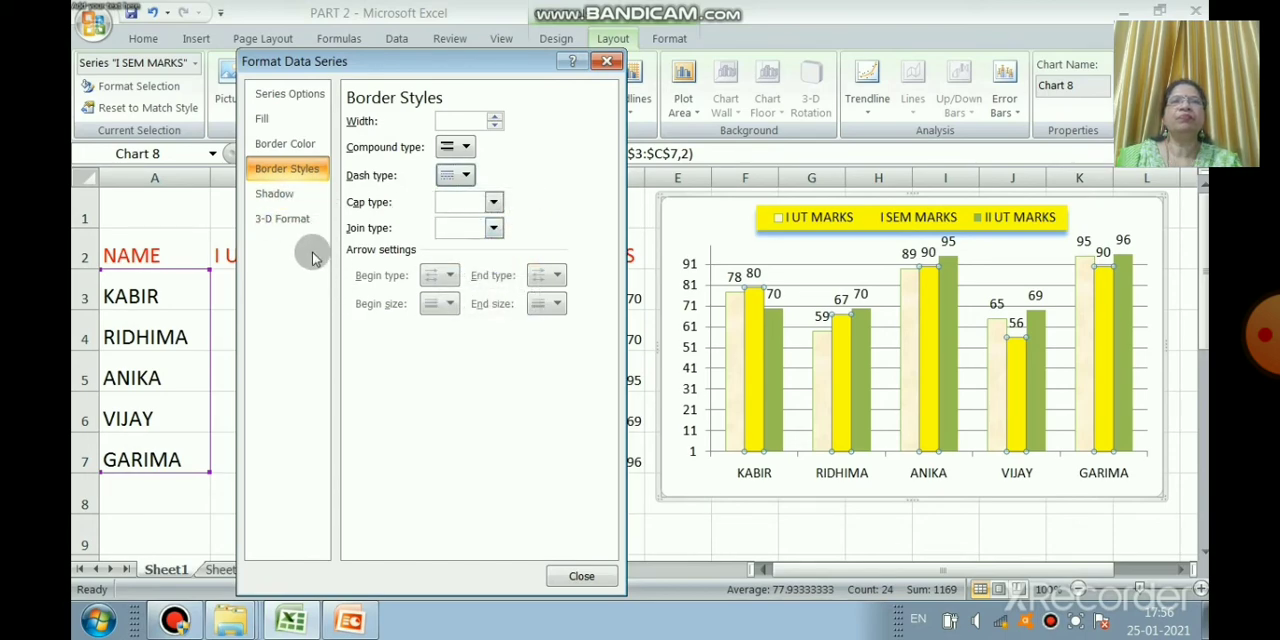
{"action": "left_click", "coordinate": [581, 576]}
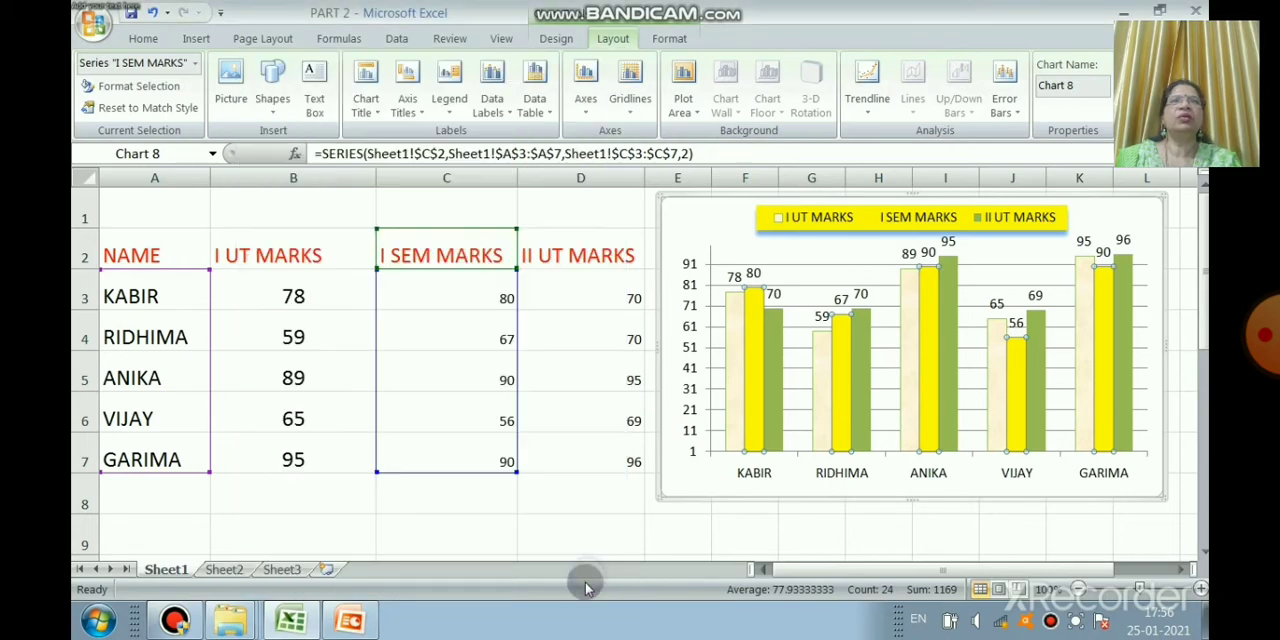
{"action": "left_click", "coordinate": [797, 488]}
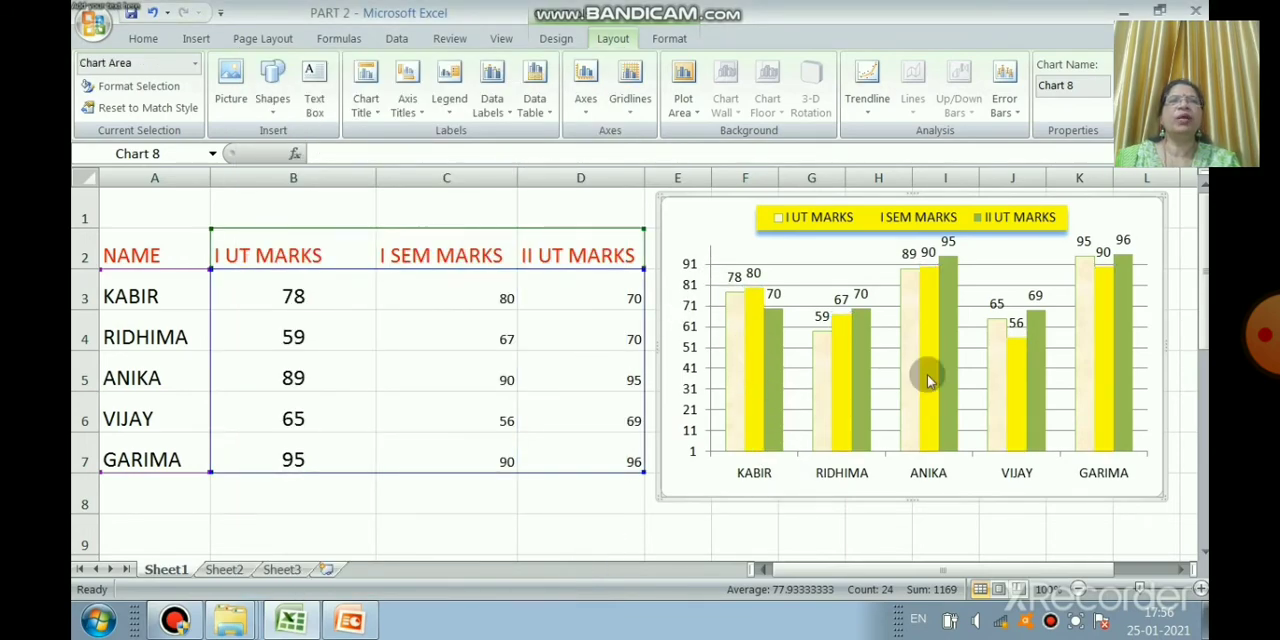
Step: Give the II UT MARKS columns a solid orange border with 76% transparency, and close the series formatting dialog
{"action": "left_click", "coordinate": [780, 406]}
{"action": "right_click", "coordinate": [782, 406]}
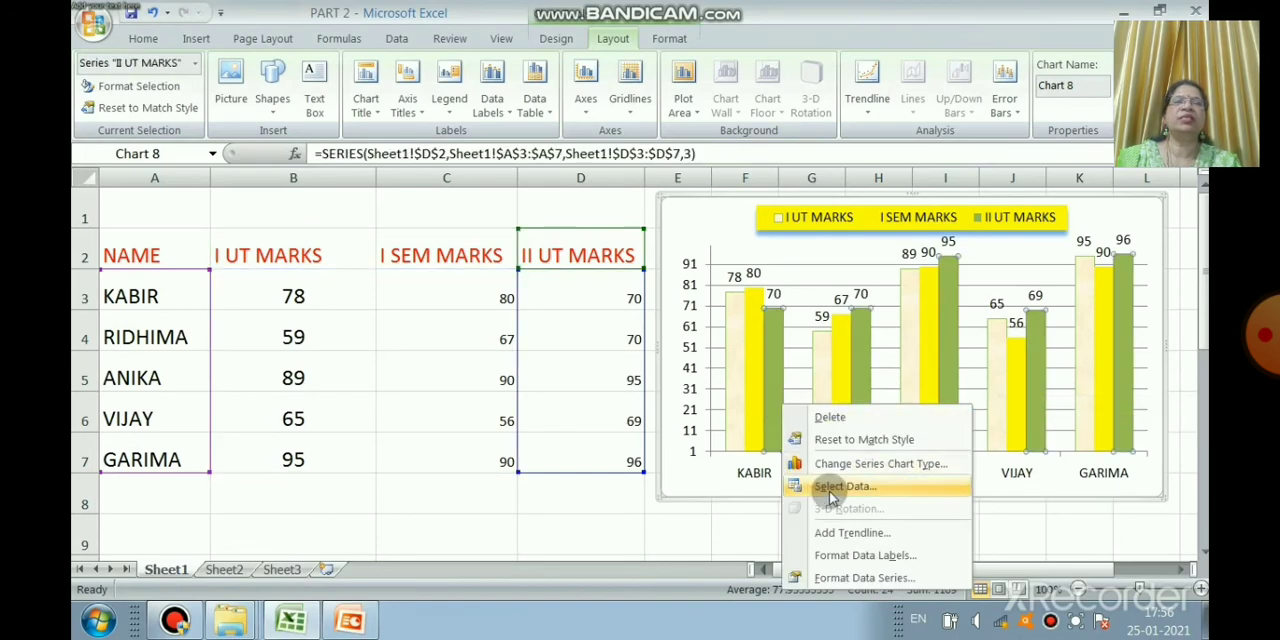
{"action": "left_click", "coordinate": [872, 578]}
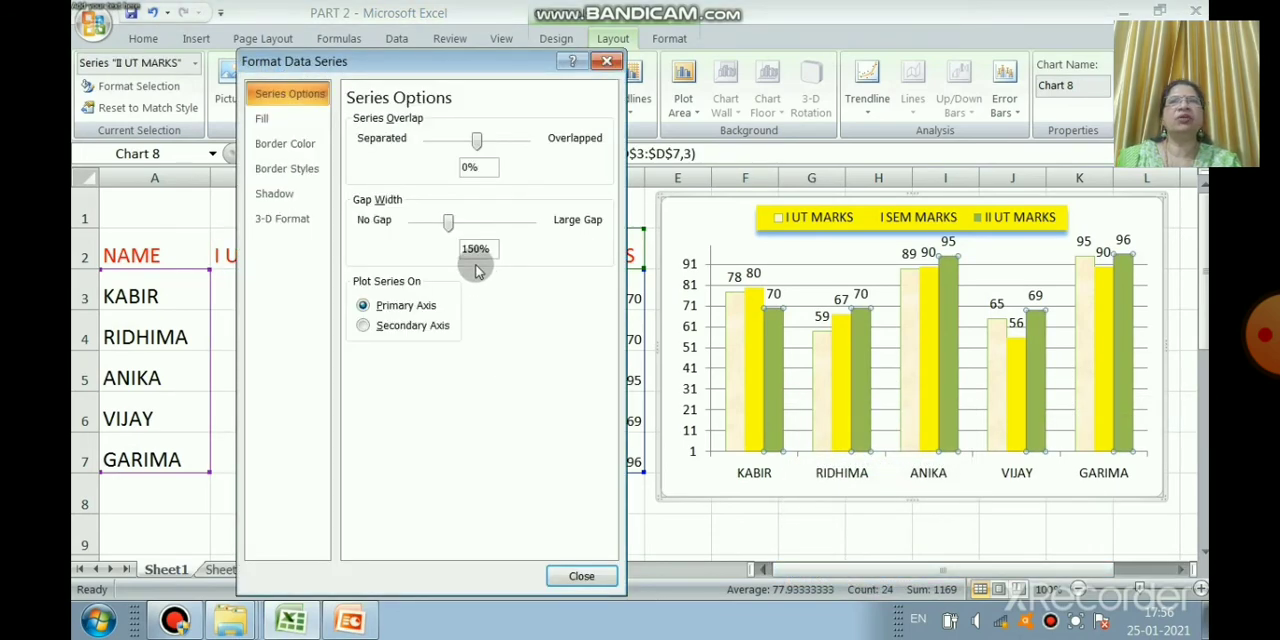
{"action": "left_click", "coordinate": [270, 124]}
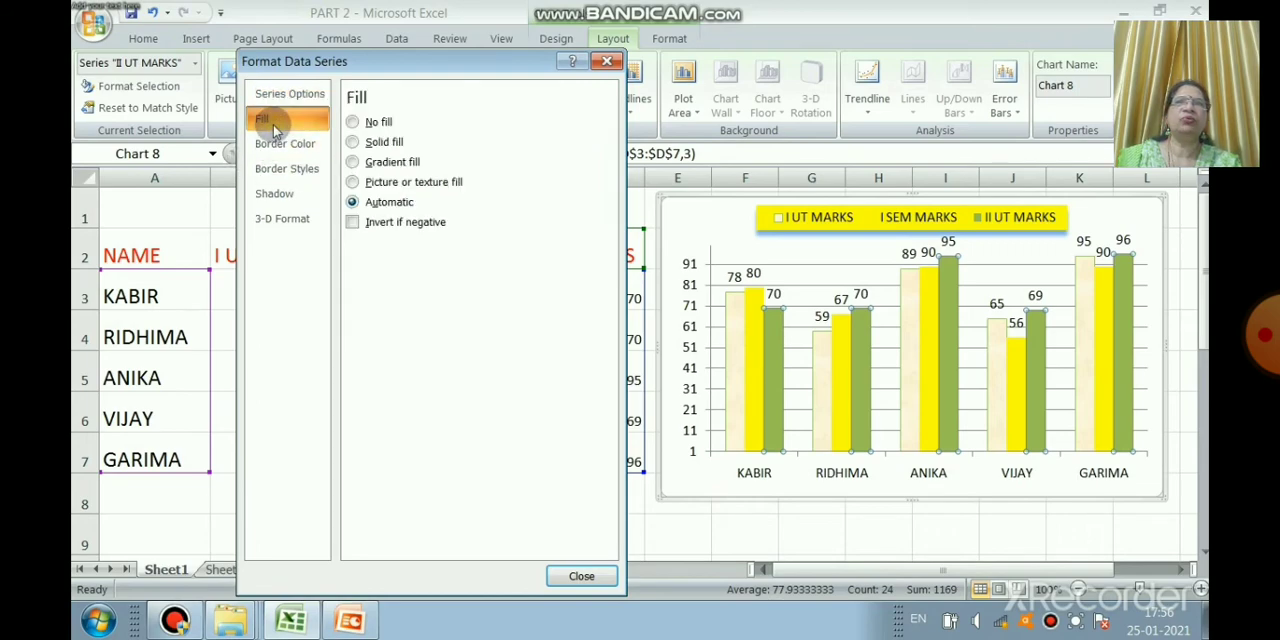
{"action": "left_click", "coordinate": [295, 146]}
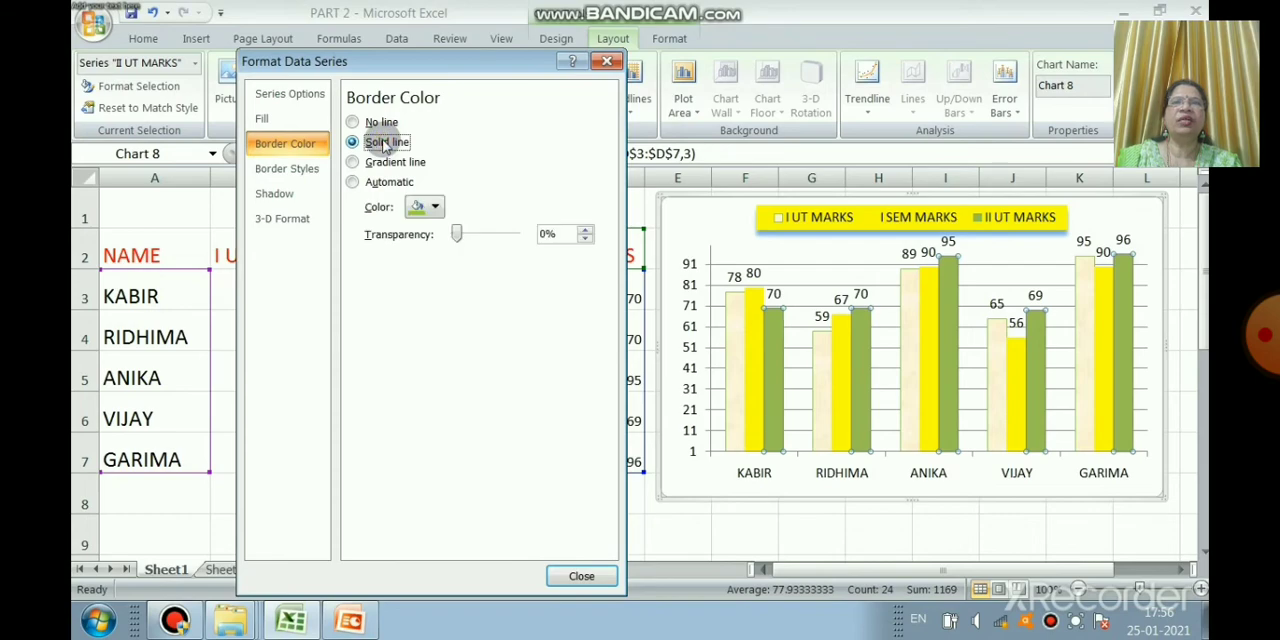
{"action": "left_click", "coordinate": [428, 207]}
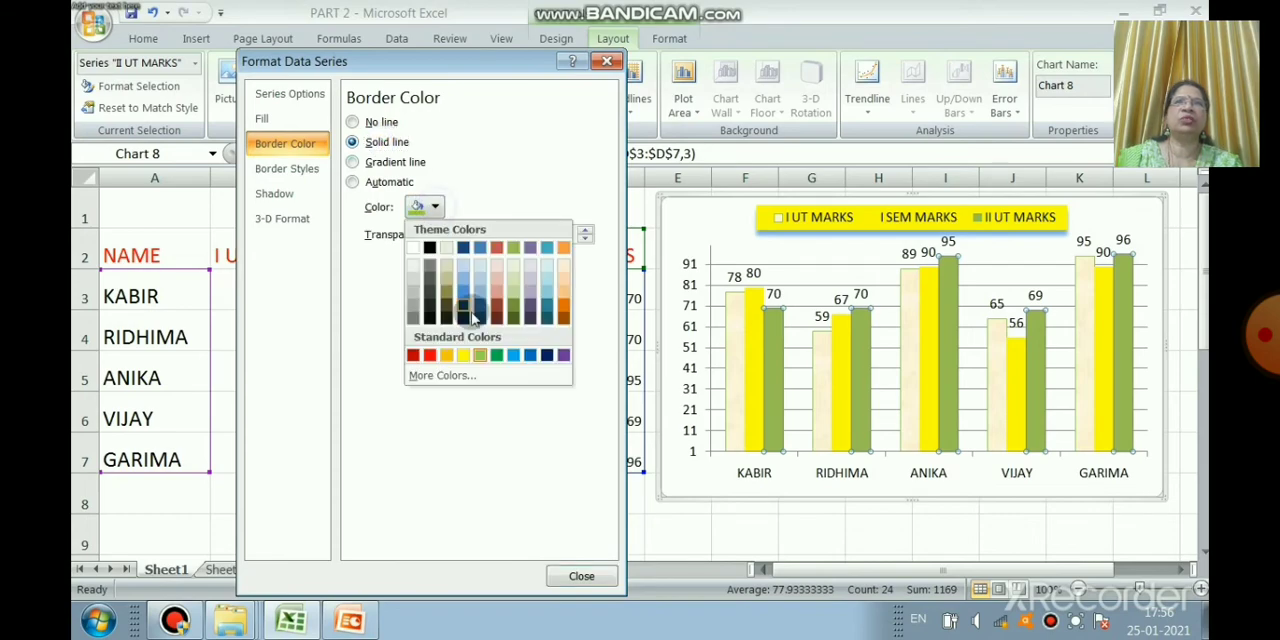
{"action": "left_click", "coordinate": [450, 356]}
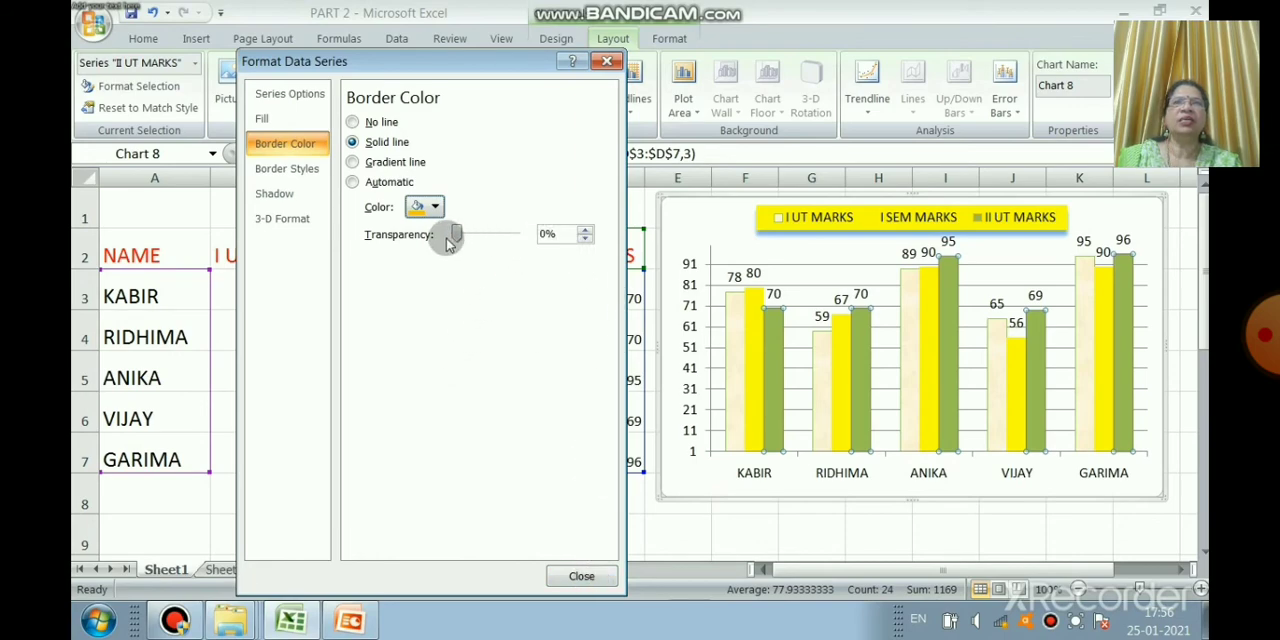
{"action": "left_click_drag", "start_coordinate": [457, 233], "coordinate": [500, 234]}
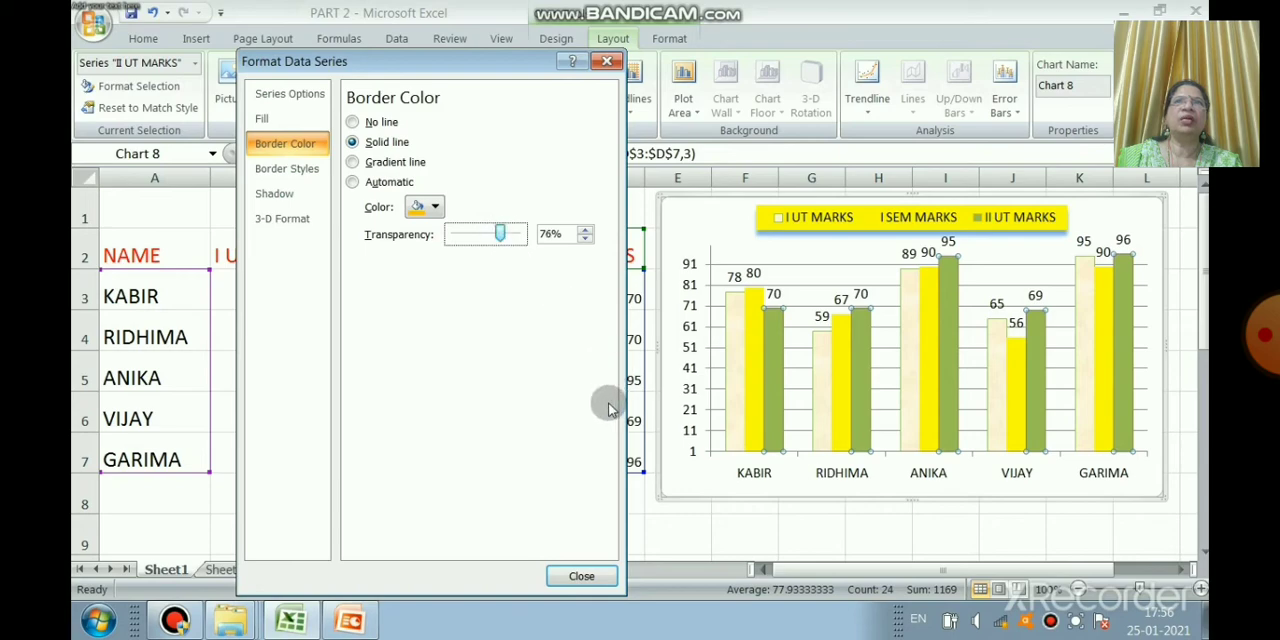
{"action": "left_click", "coordinate": [583, 576]}
{"action": "left_click", "coordinate": [842, 448]}
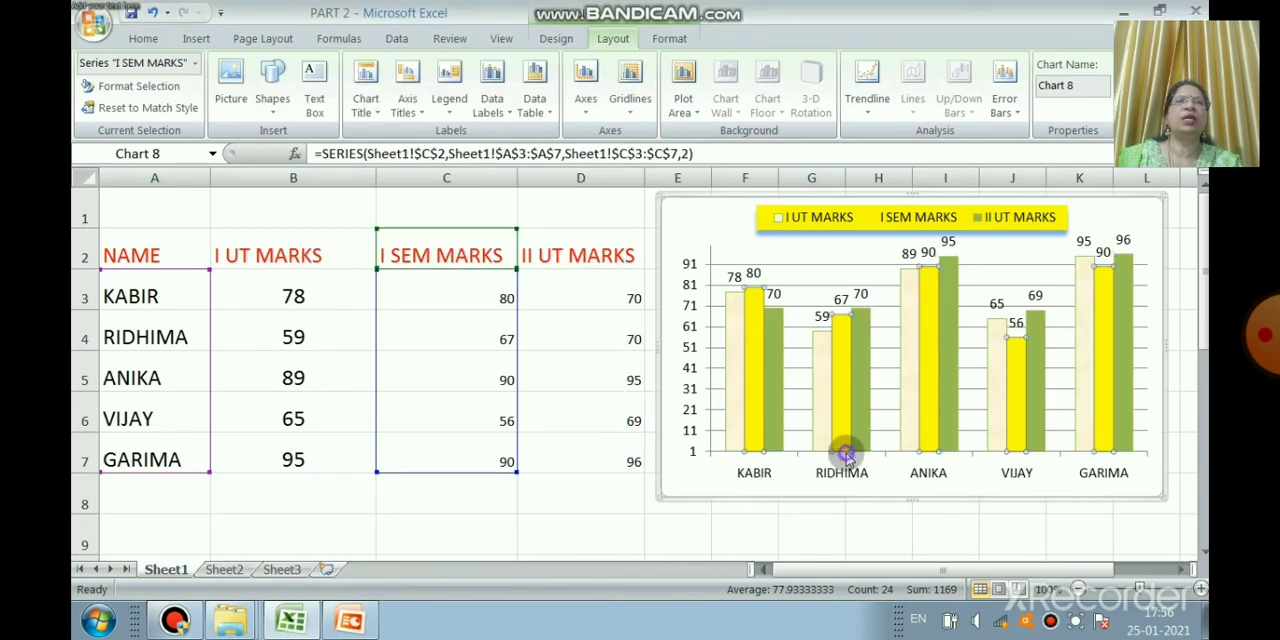
{"action": "left_click", "coordinate": [966, 300]}
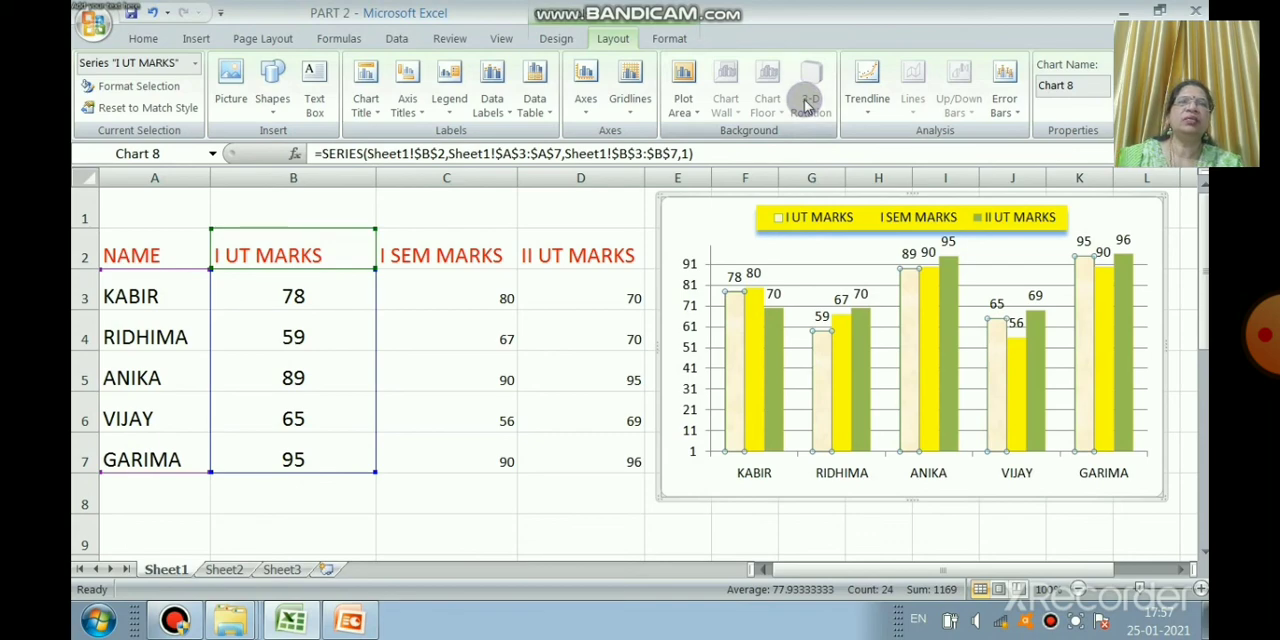
{"action": "left_click", "coordinate": [767, 108]}
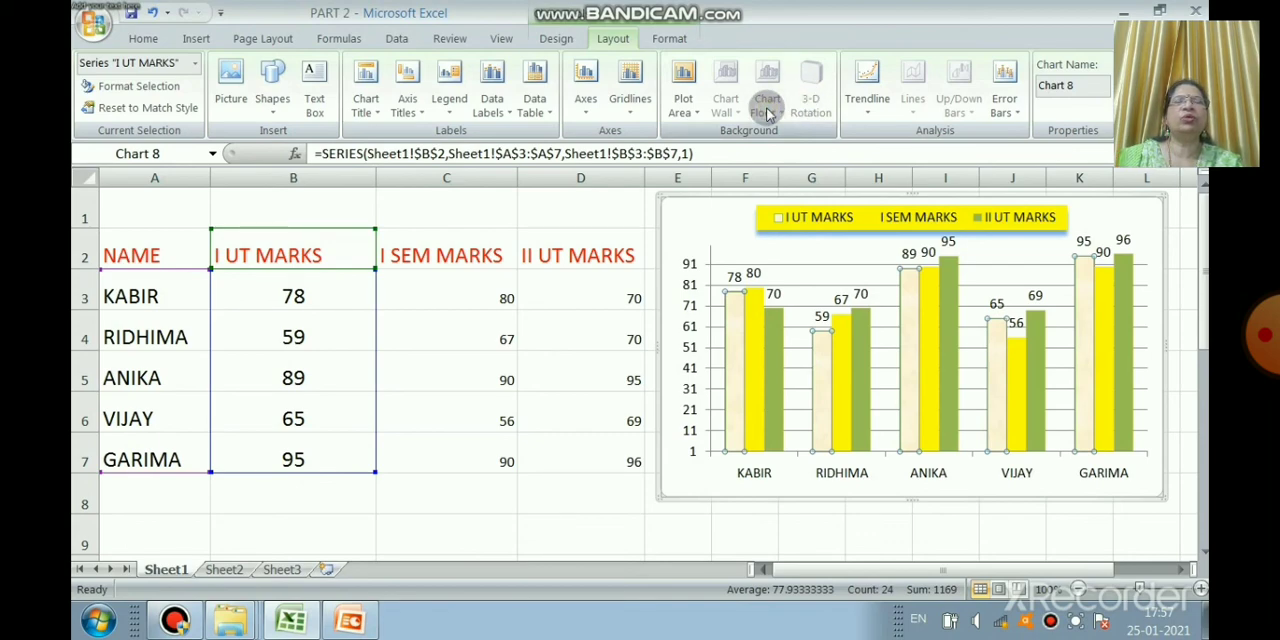